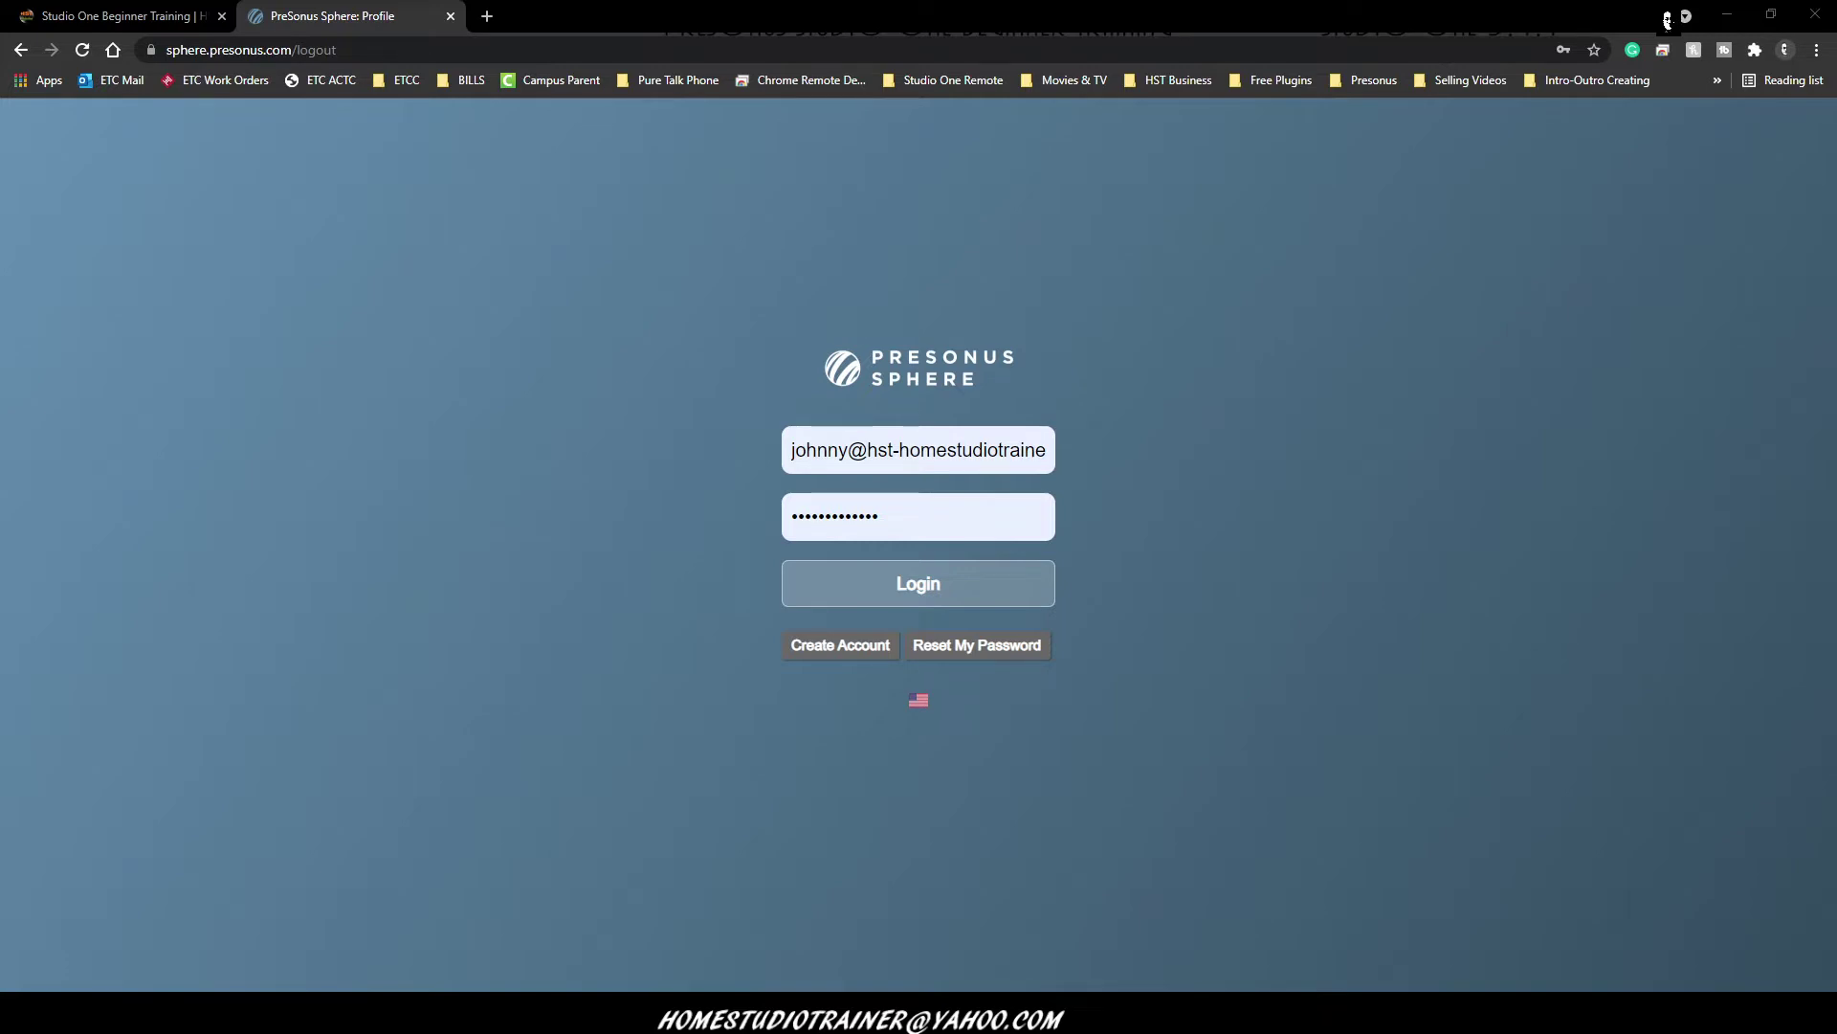
- Log in to PreSonus Sphere with the prefilled credentials and review the home page's newest products, latest videos and special events
{"action": "left_click", "coordinate": [866, 518]}
{"action": "left_click", "coordinate": [918, 587]}
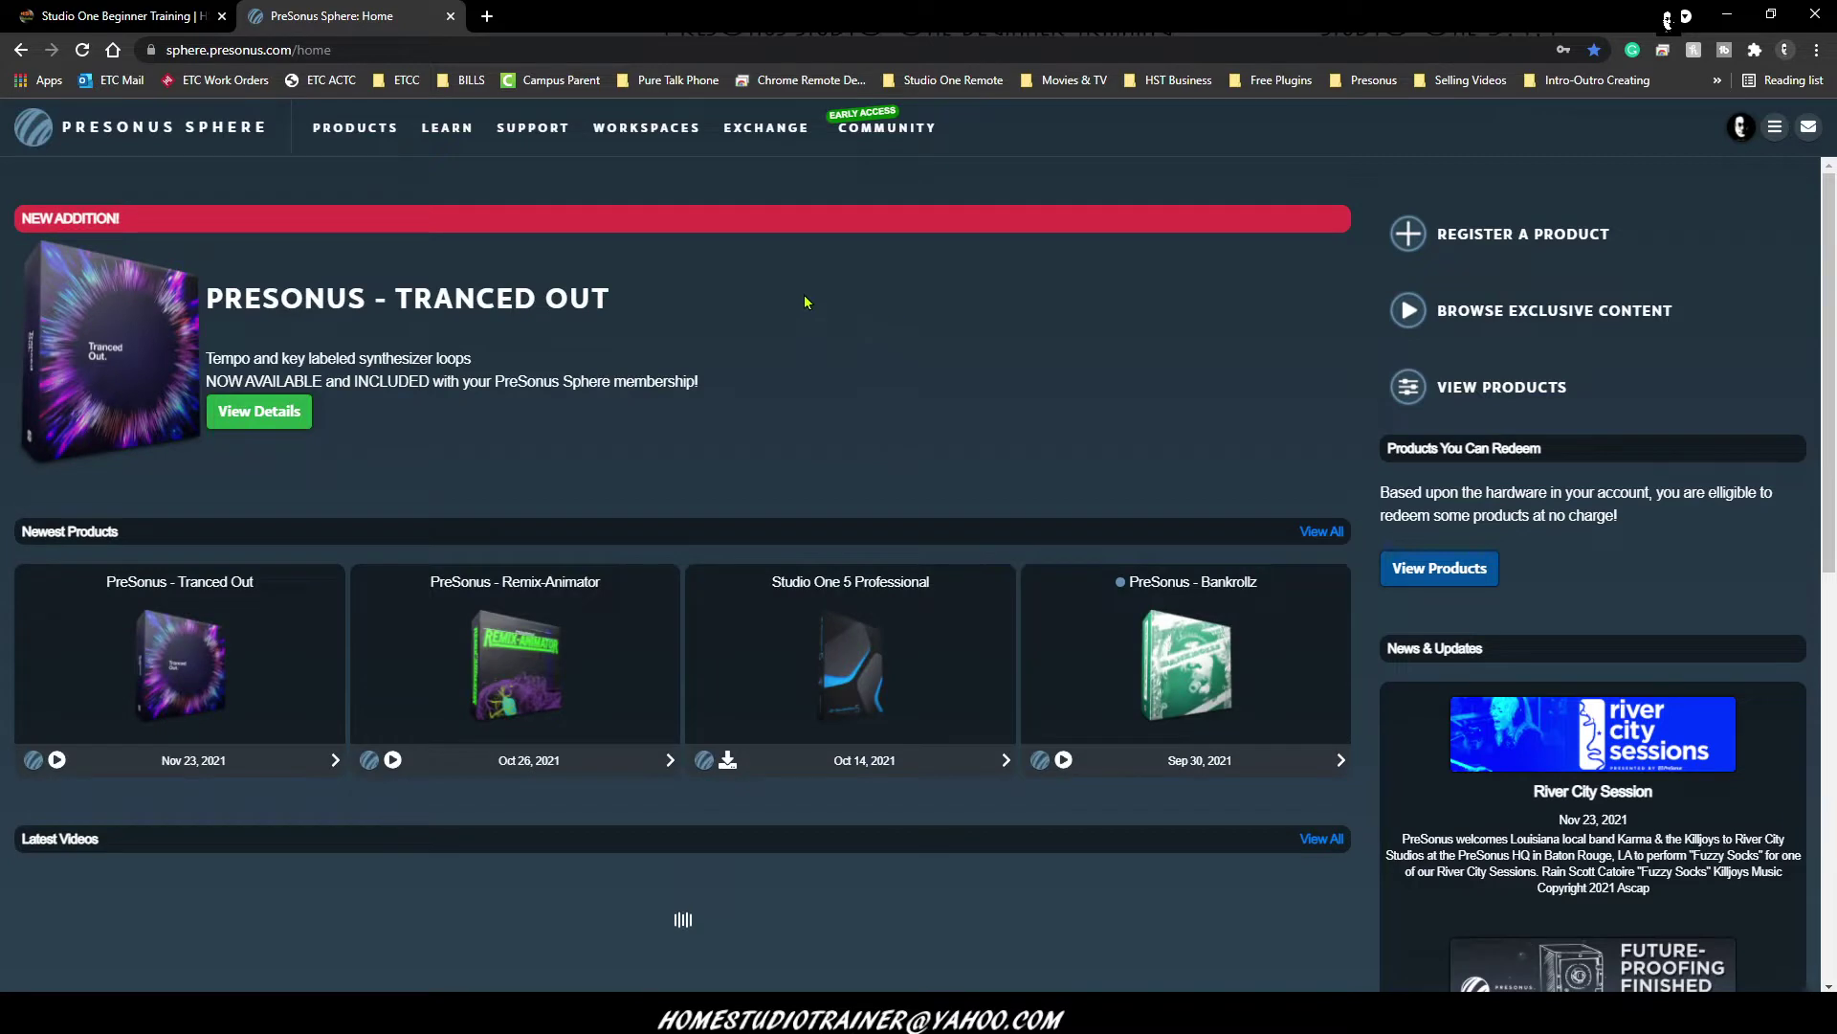
{"action": "scroll", "coordinate": [428, 516], "scroll_direction": "down", "scroll_amount": 2}
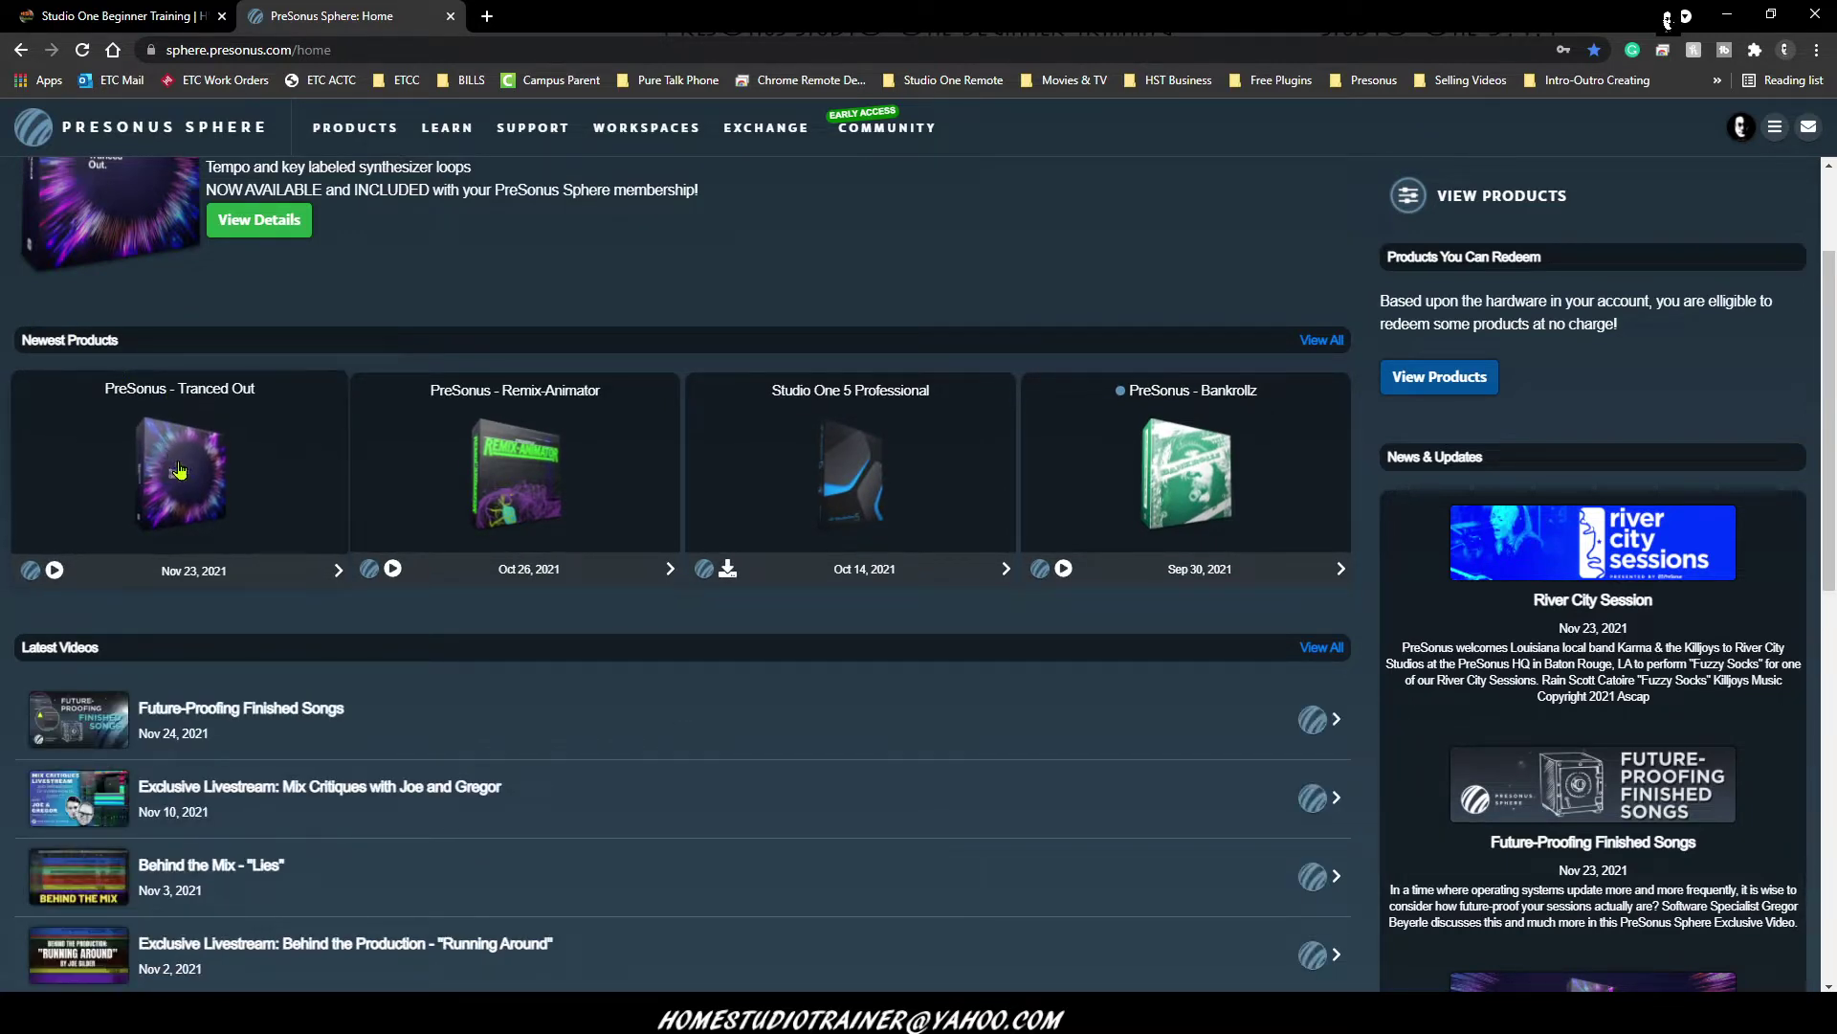
{"action": "scroll", "coordinate": [699, 643], "scroll_direction": "down", "scroll_amount": 3}
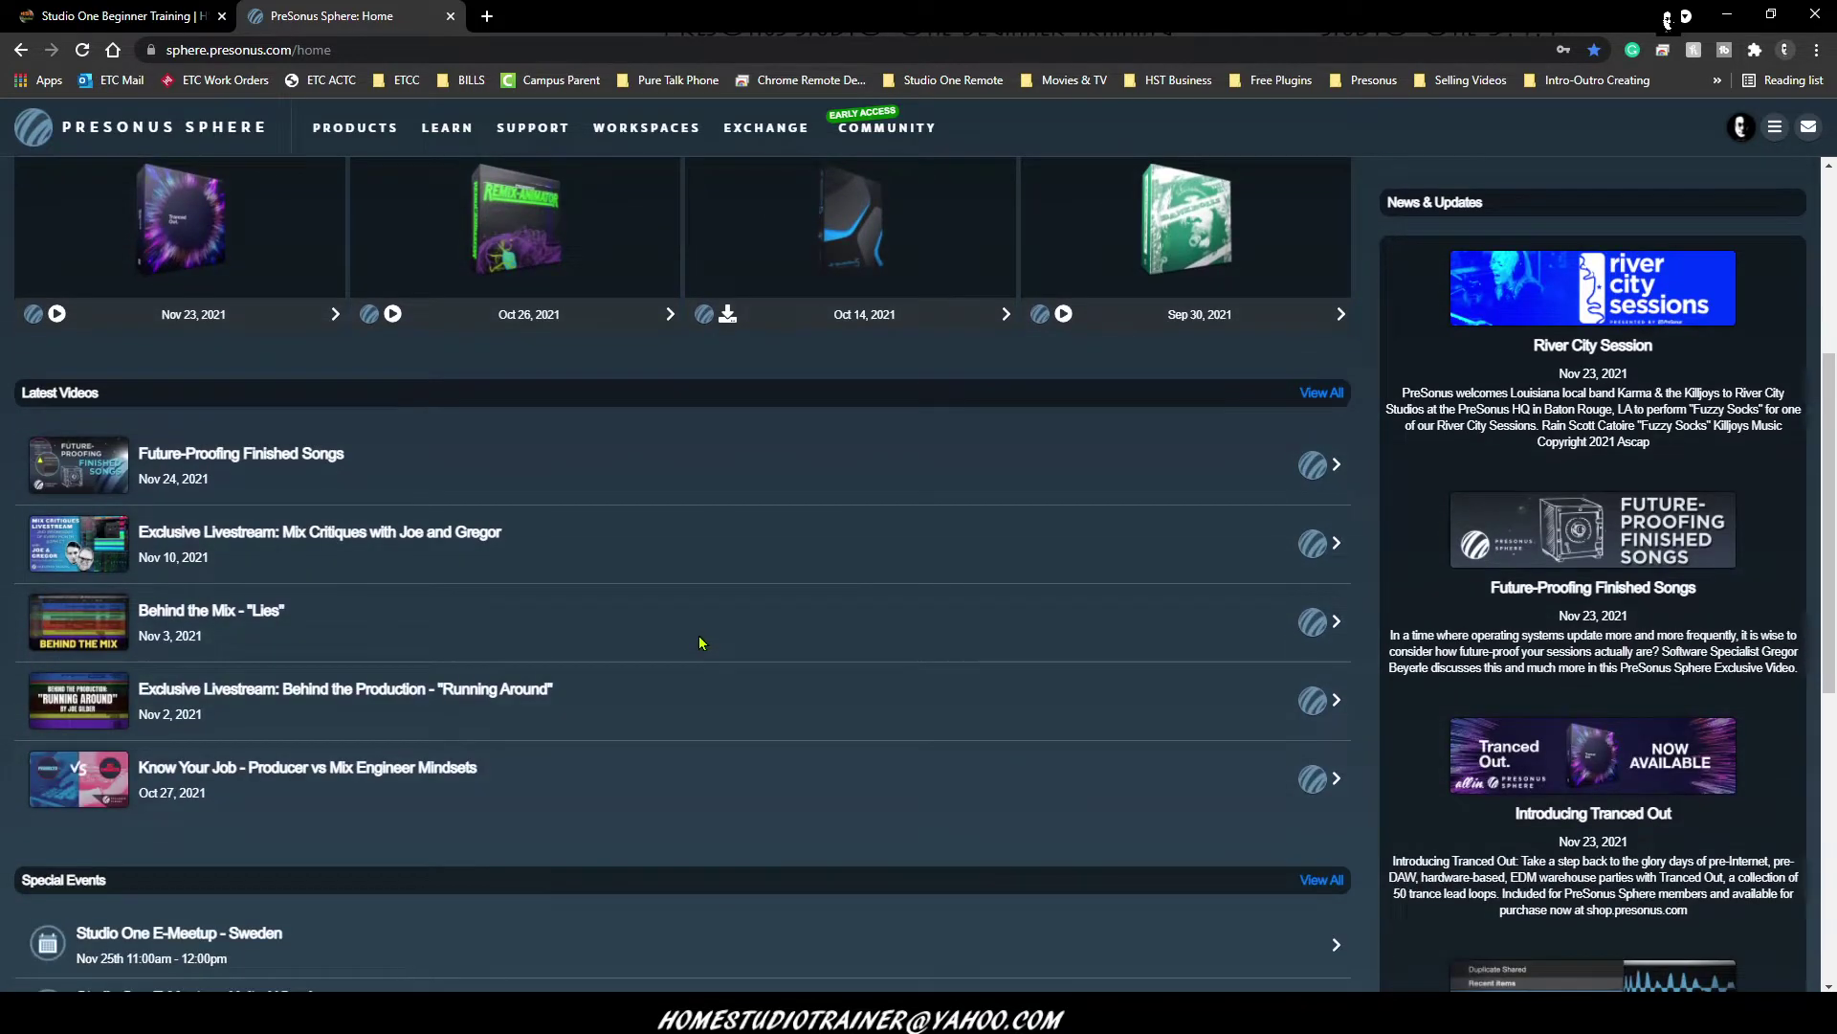
{"action": "scroll", "coordinate": [699, 643], "scroll_direction": "down", "scroll_amount": 3}
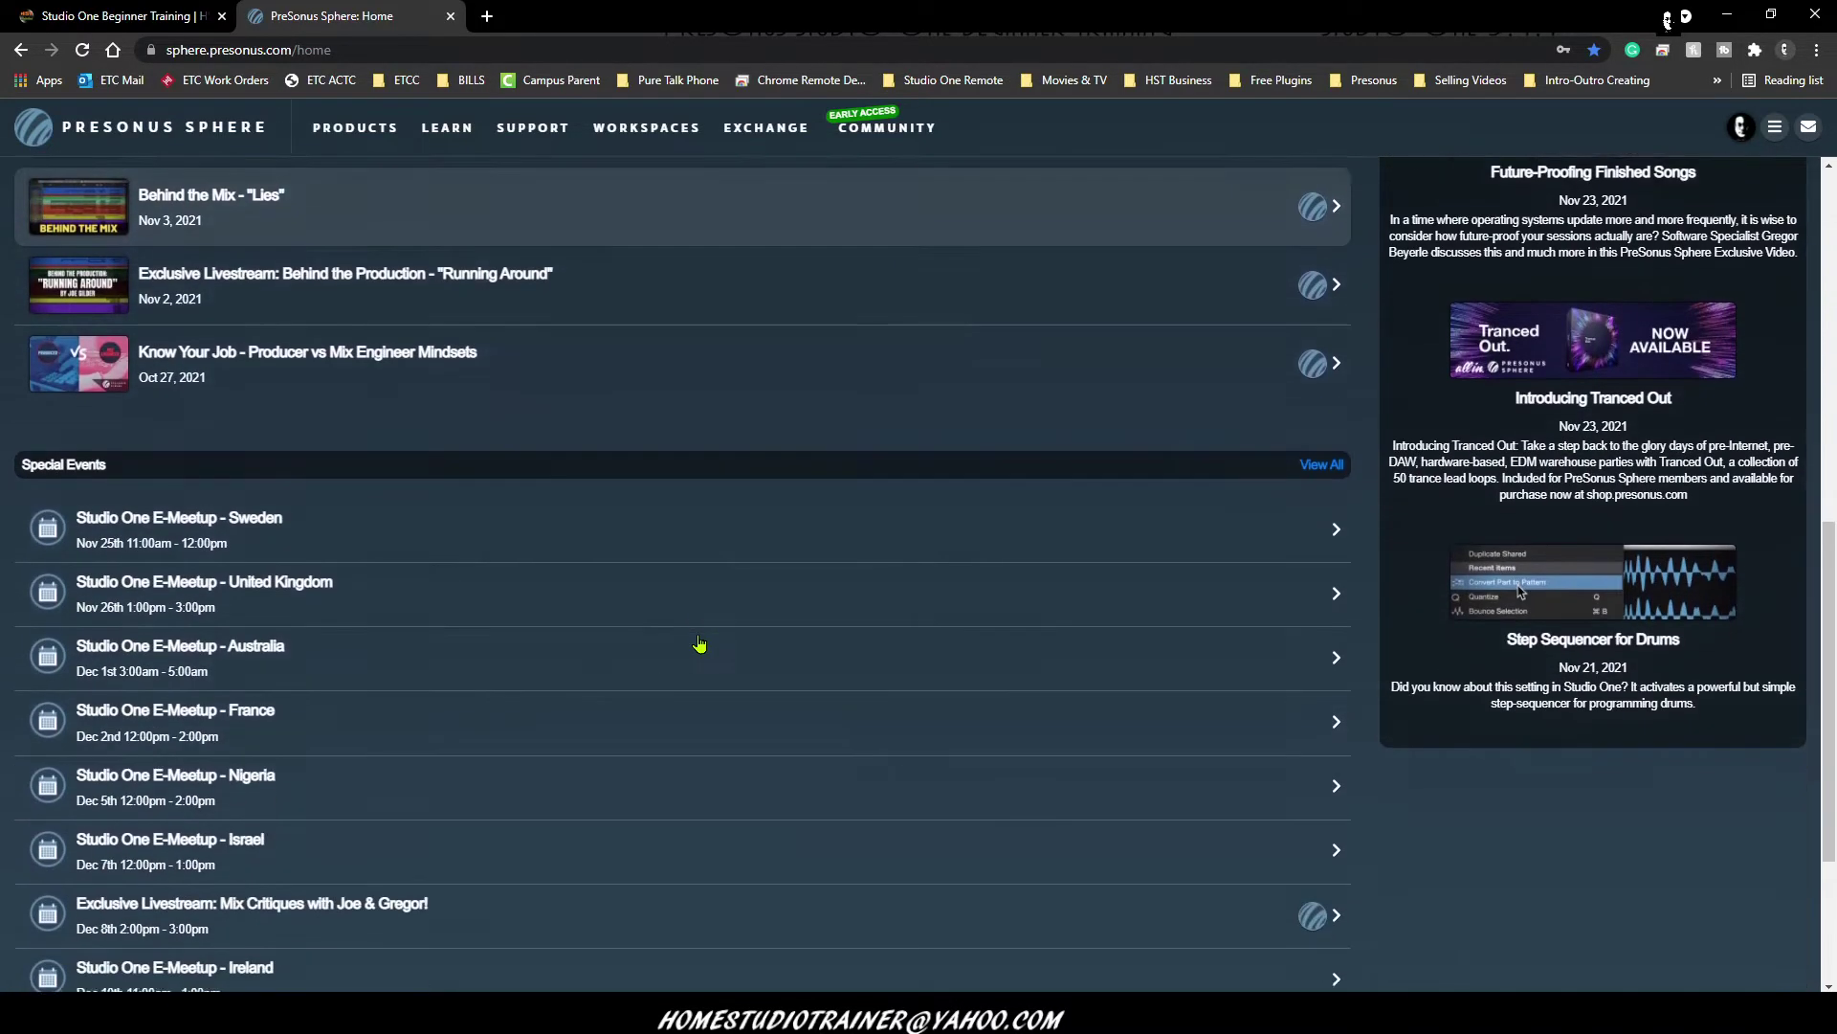
{"action": "scroll", "coordinate": [699, 644], "scroll_direction": "up", "scroll_amount": 8}
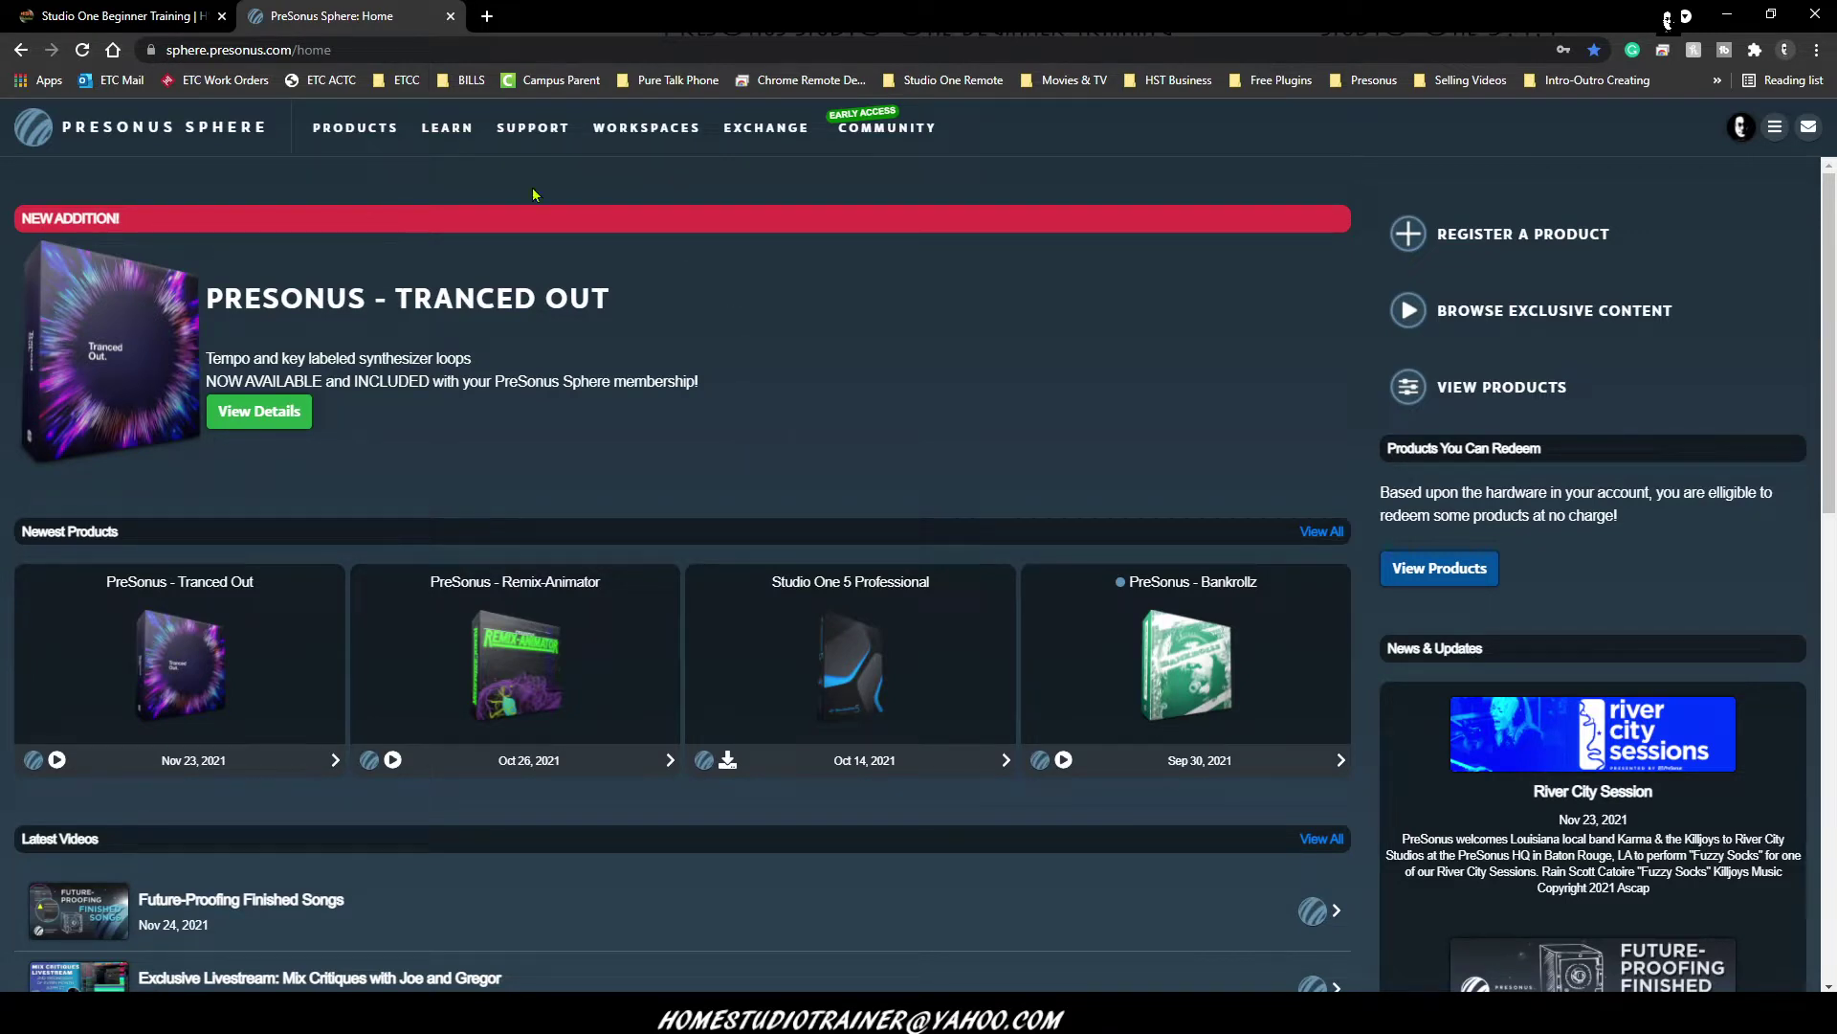
- Browse all registered products in the Sphere account and download the Studio One 5 Professional installer
{"action": "left_click", "coordinate": [353, 134]}
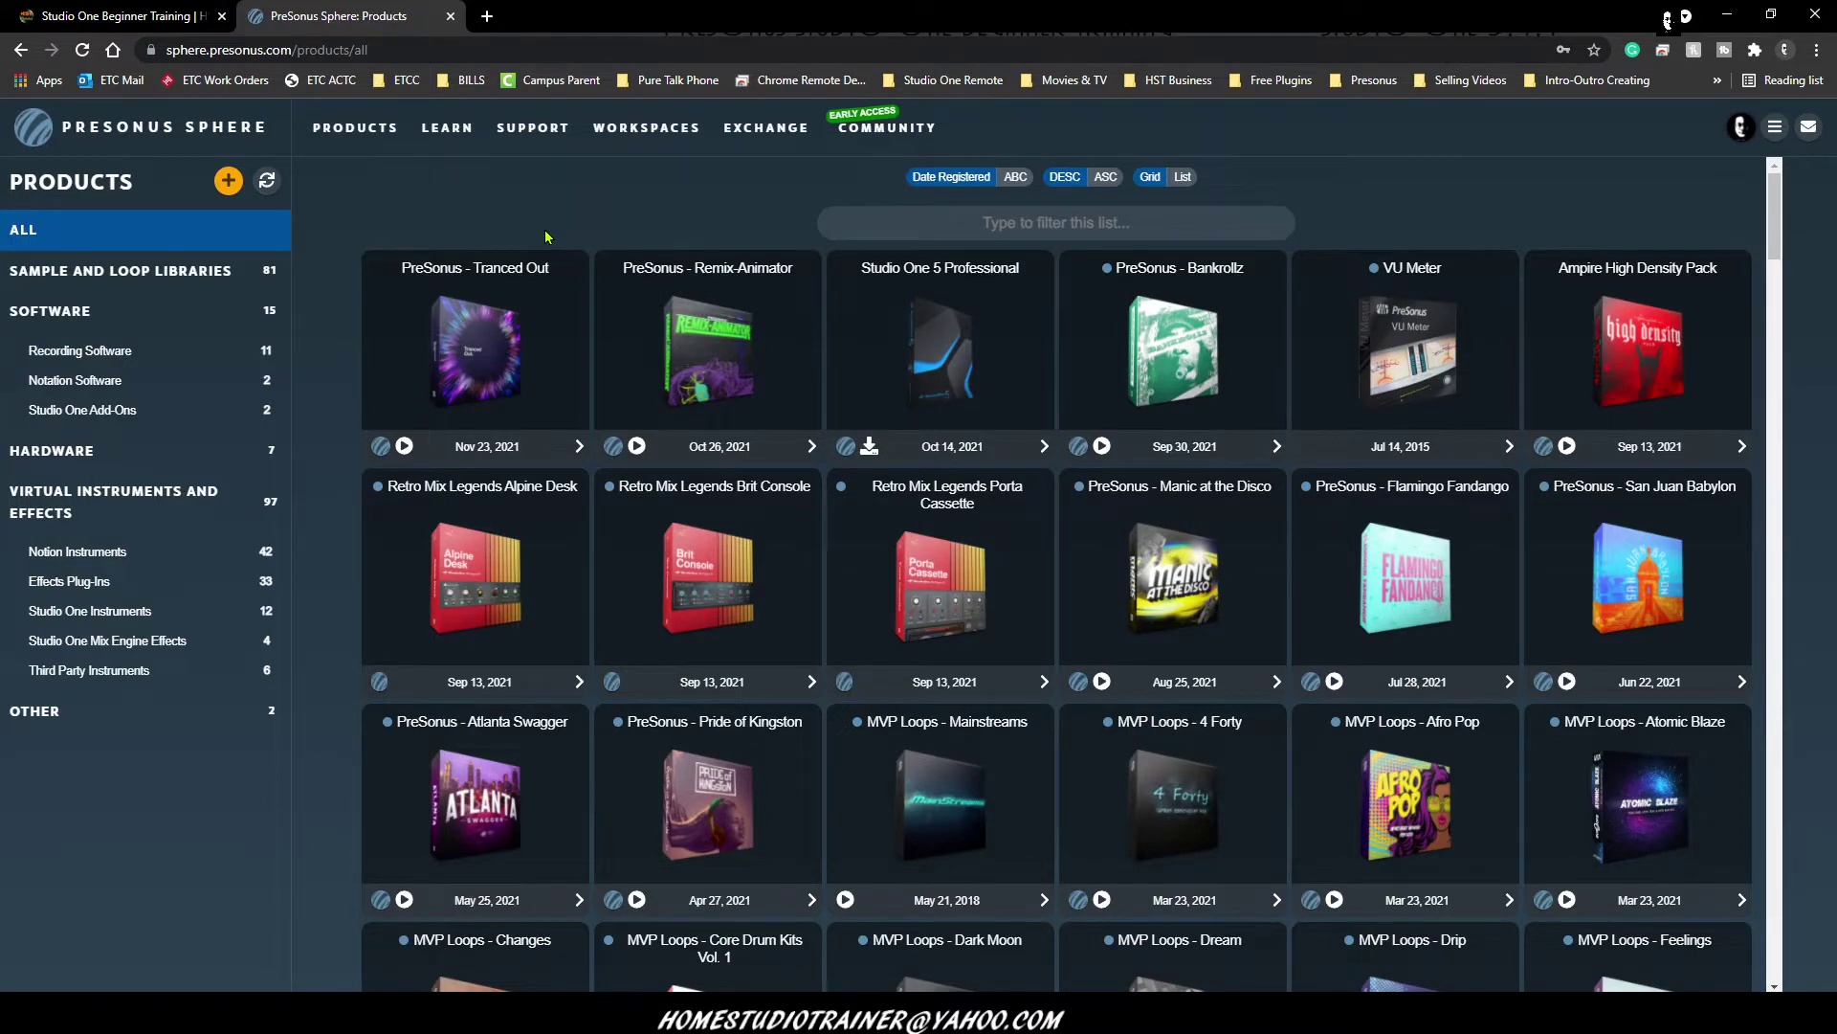
{"action": "scroll", "coordinate": [546, 236], "scroll_direction": "down", "scroll_amount": 8}
{"action": "scroll", "coordinate": [713, 438], "scroll_direction": "down", "scroll_amount": 12}
{"action": "scroll", "coordinate": [713, 439], "scroll_direction": "down", "scroll_amount": 15}
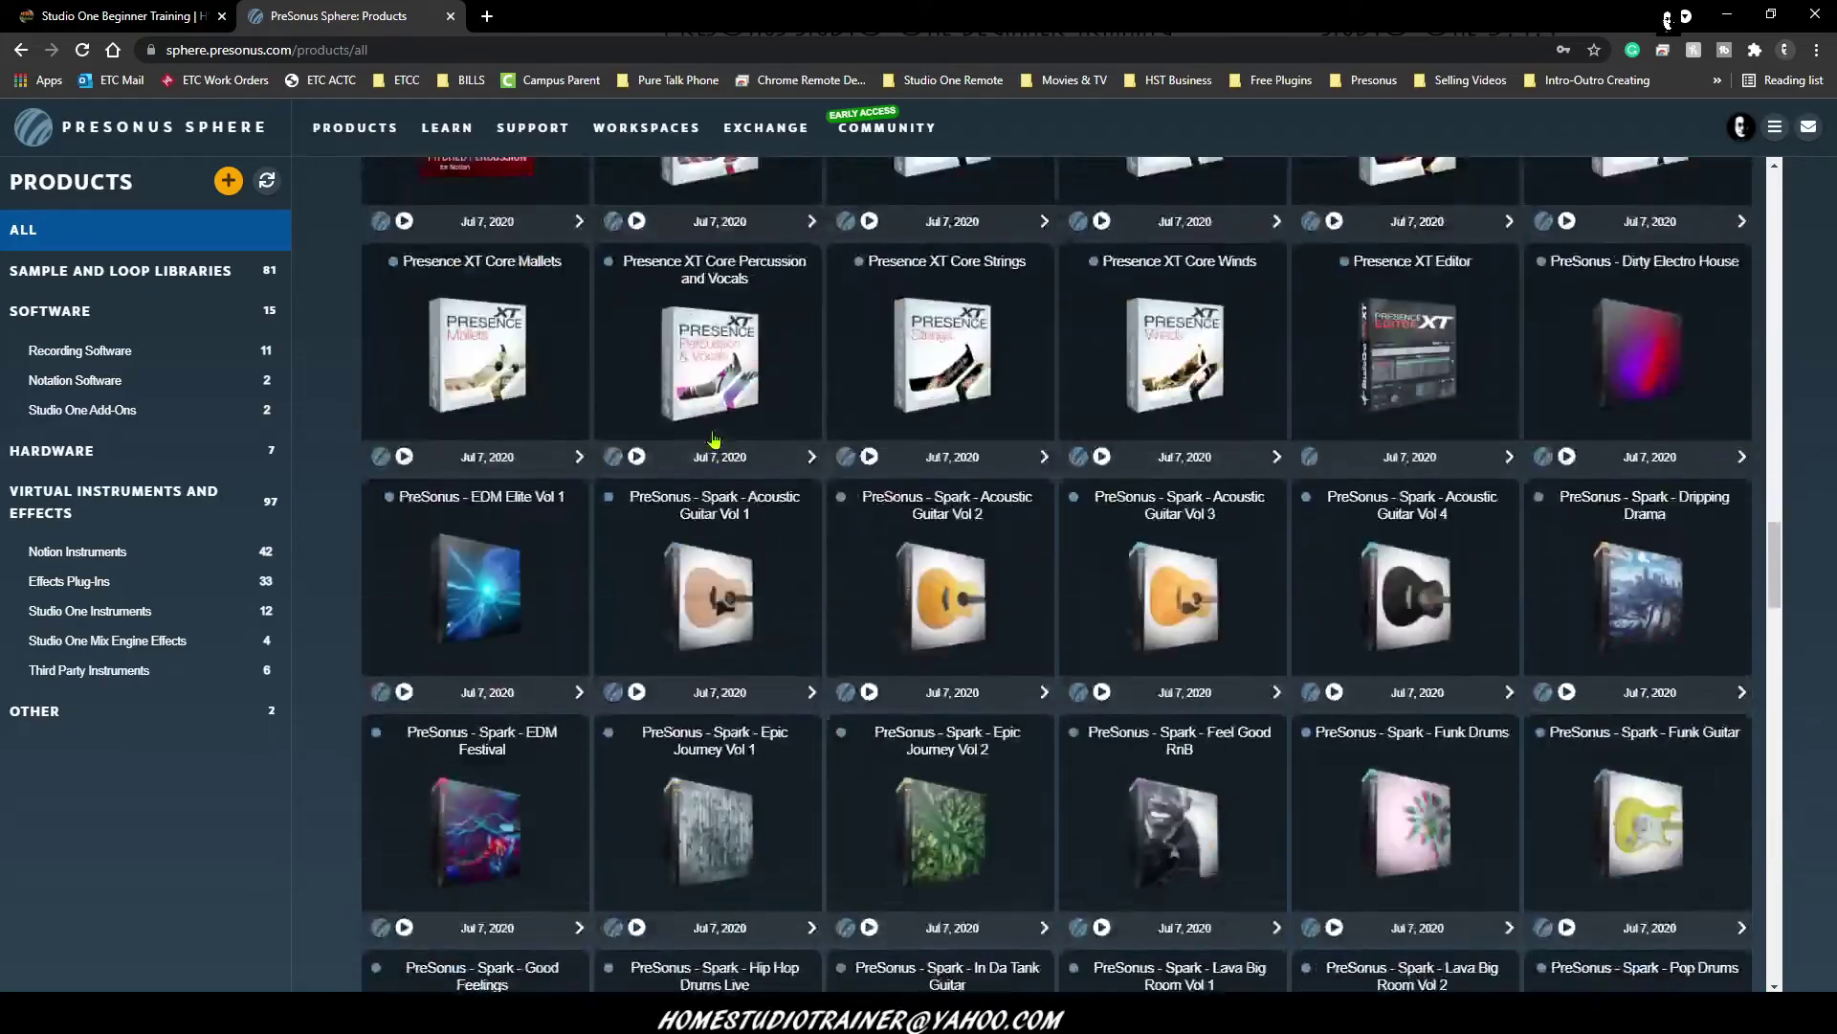
{"action": "scroll", "coordinate": [713, 438], "scroll_direction": "up", "scroll_amount": 20}
{"action": "scroll", "coordinate": [712, 438], "scroll_direction": "up", "scroll_amount": 10}
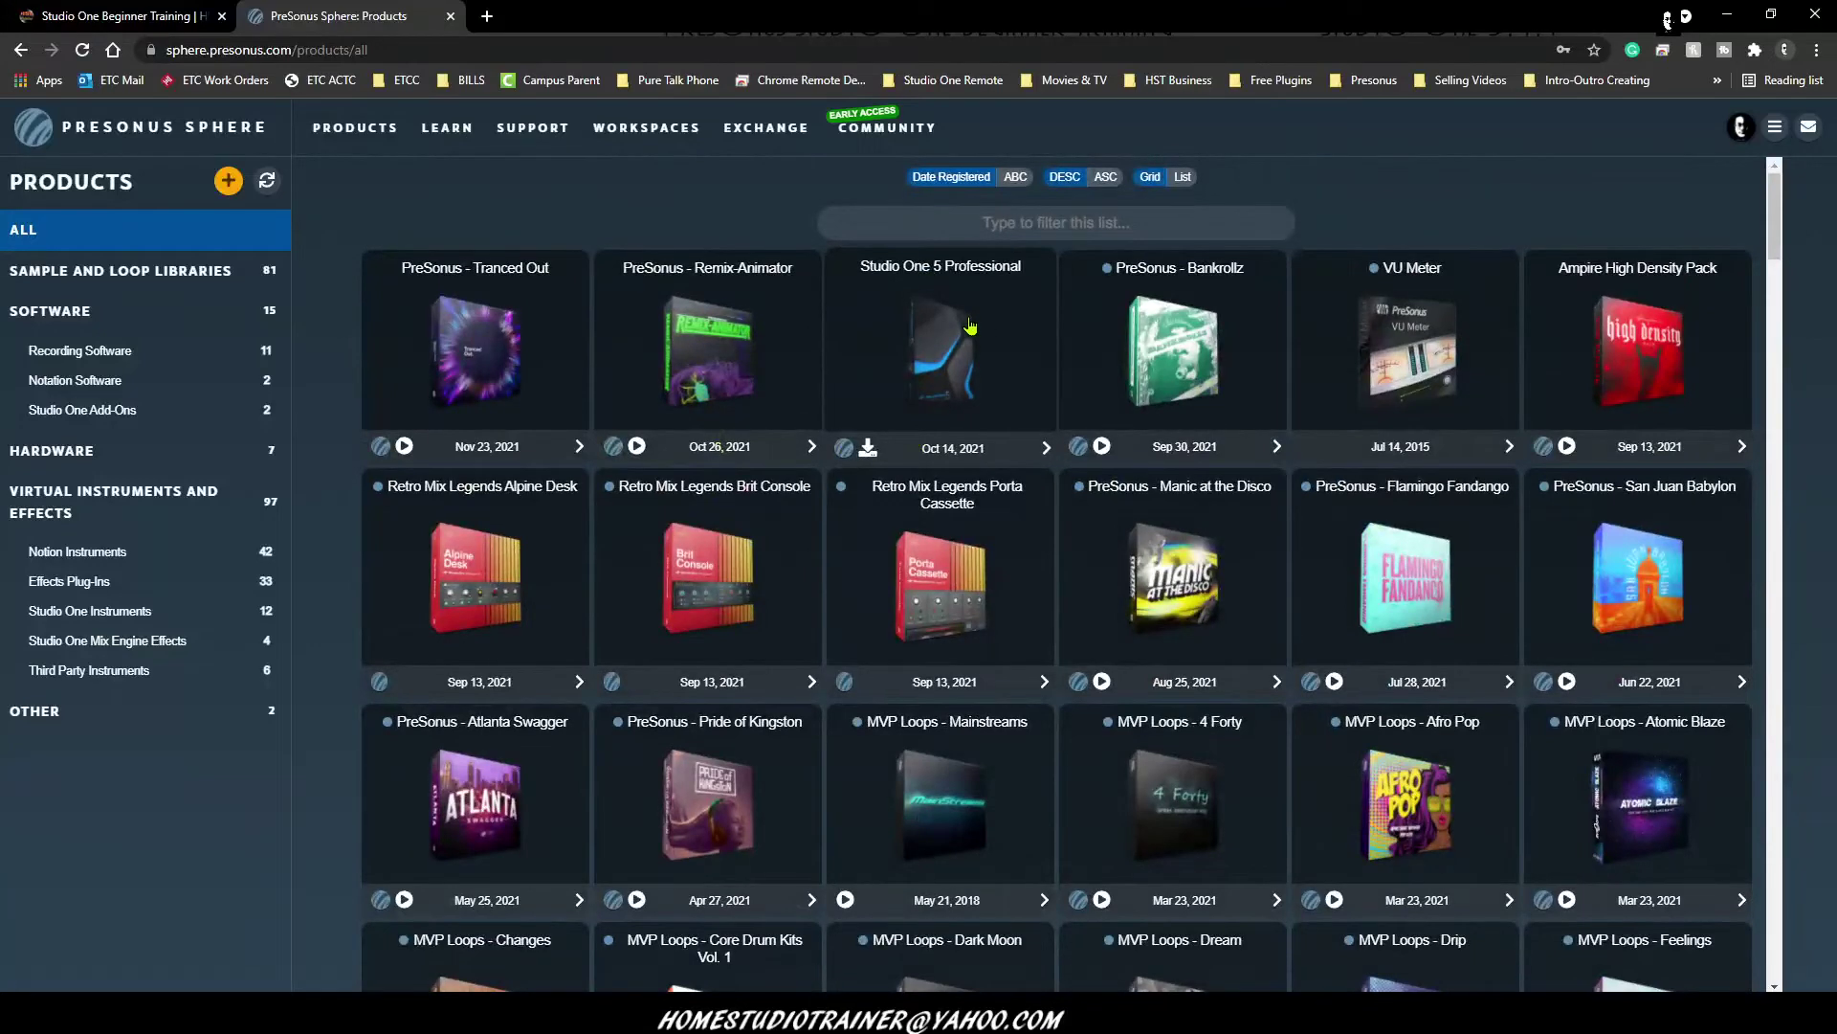
{"action": "left_click", "coordinate": [868, 450]}
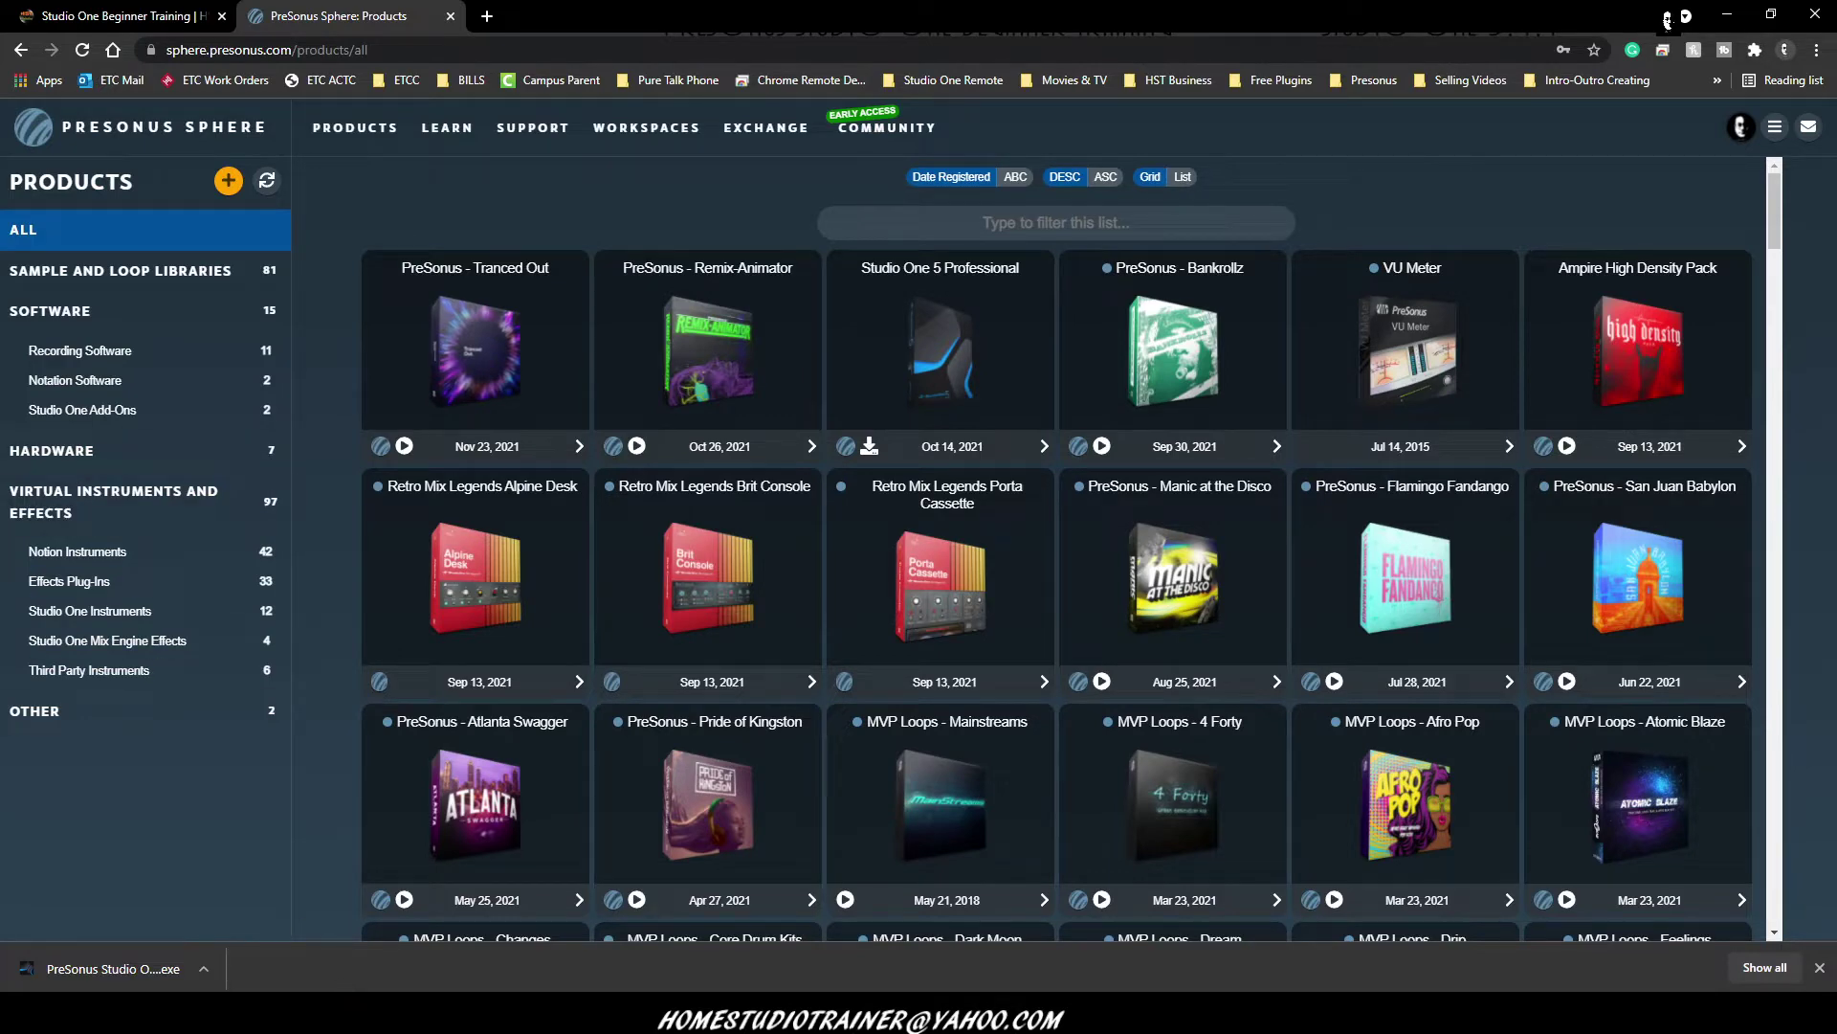
- Open the presonus.com website in a new browser tab
{"action": "left_click", "coordinate": [490, 19]}
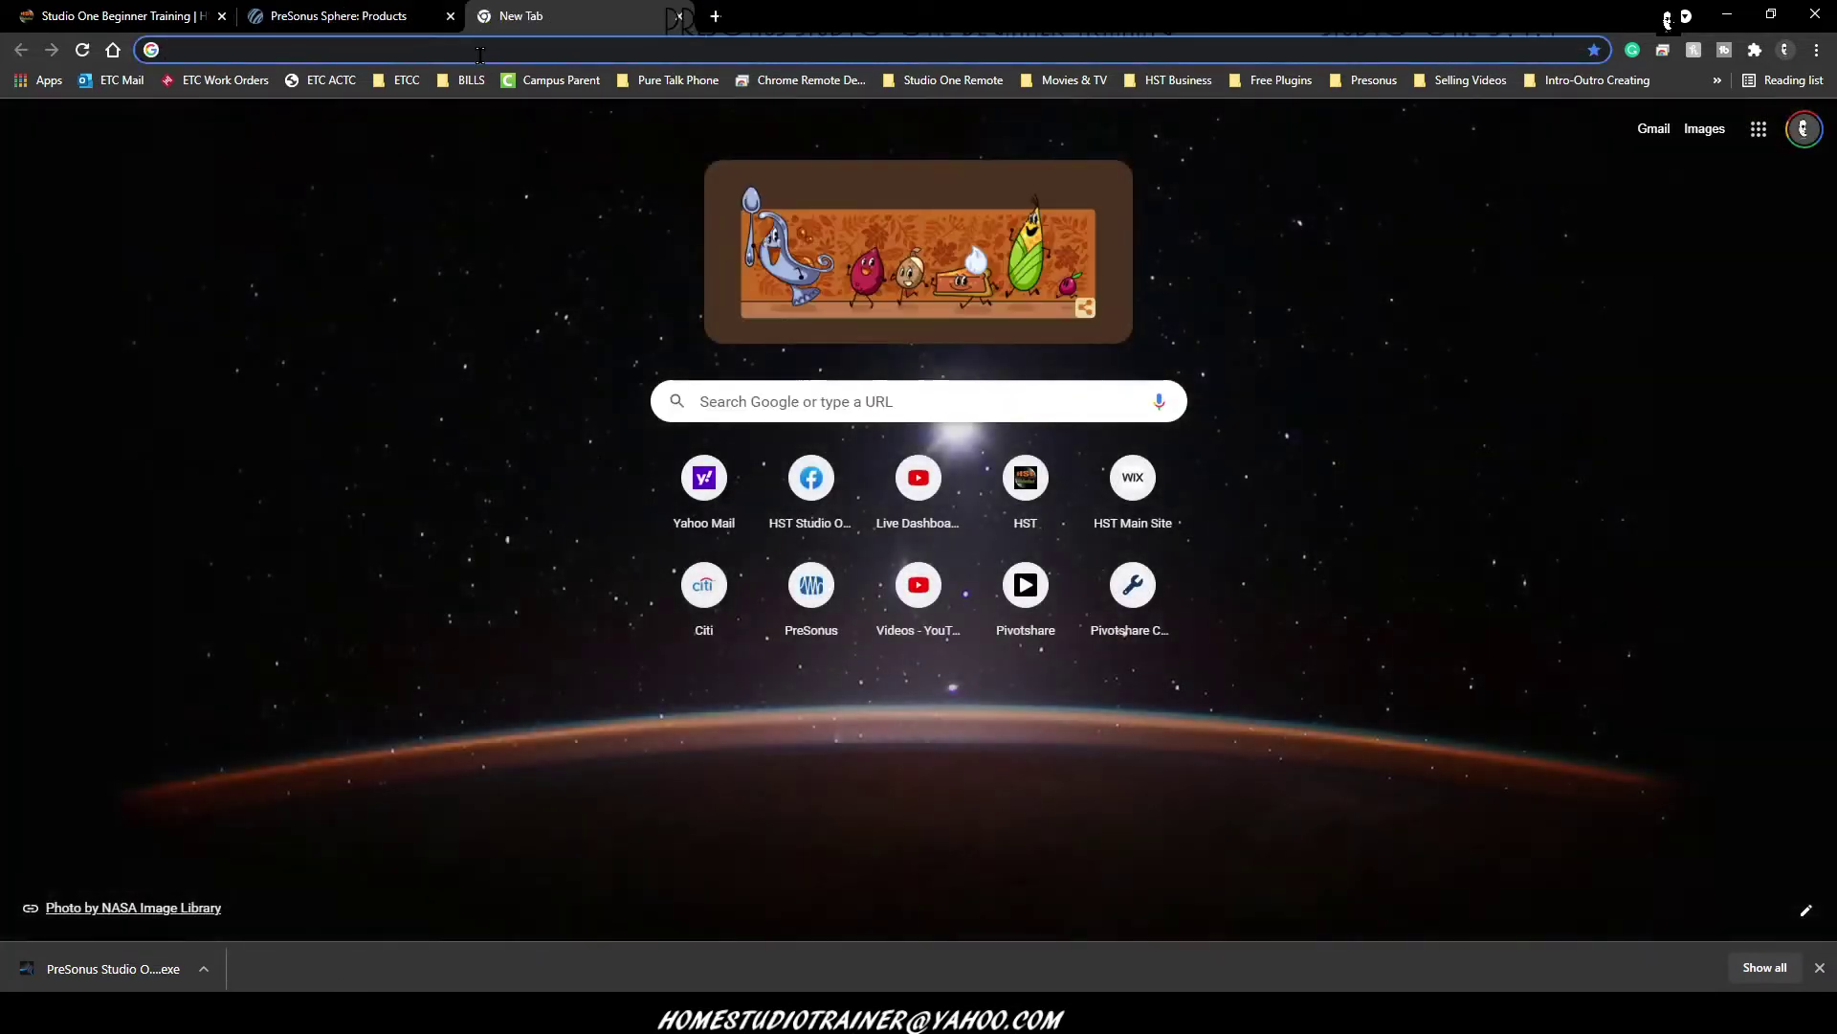
{"action": "left_click", "coordinate": [425, 51]}
{"action": "type", "text": "p"}
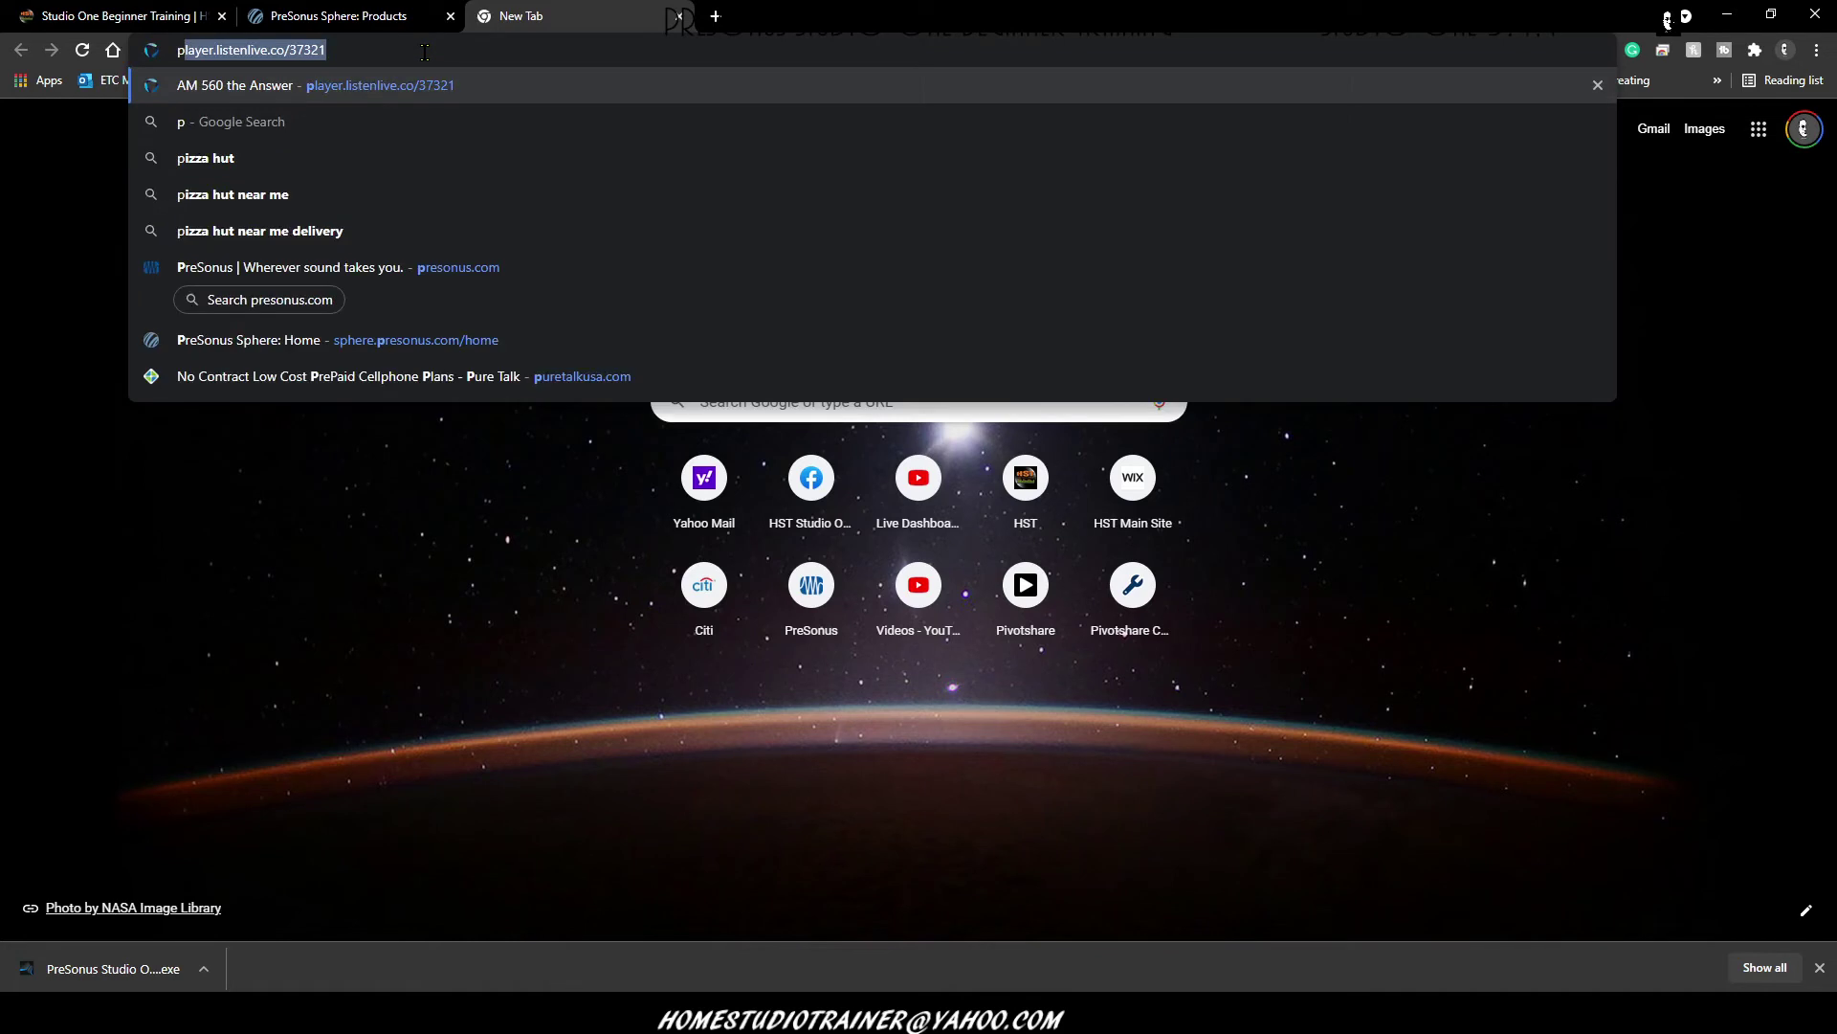
{"action": "type", "text": "resonus"}
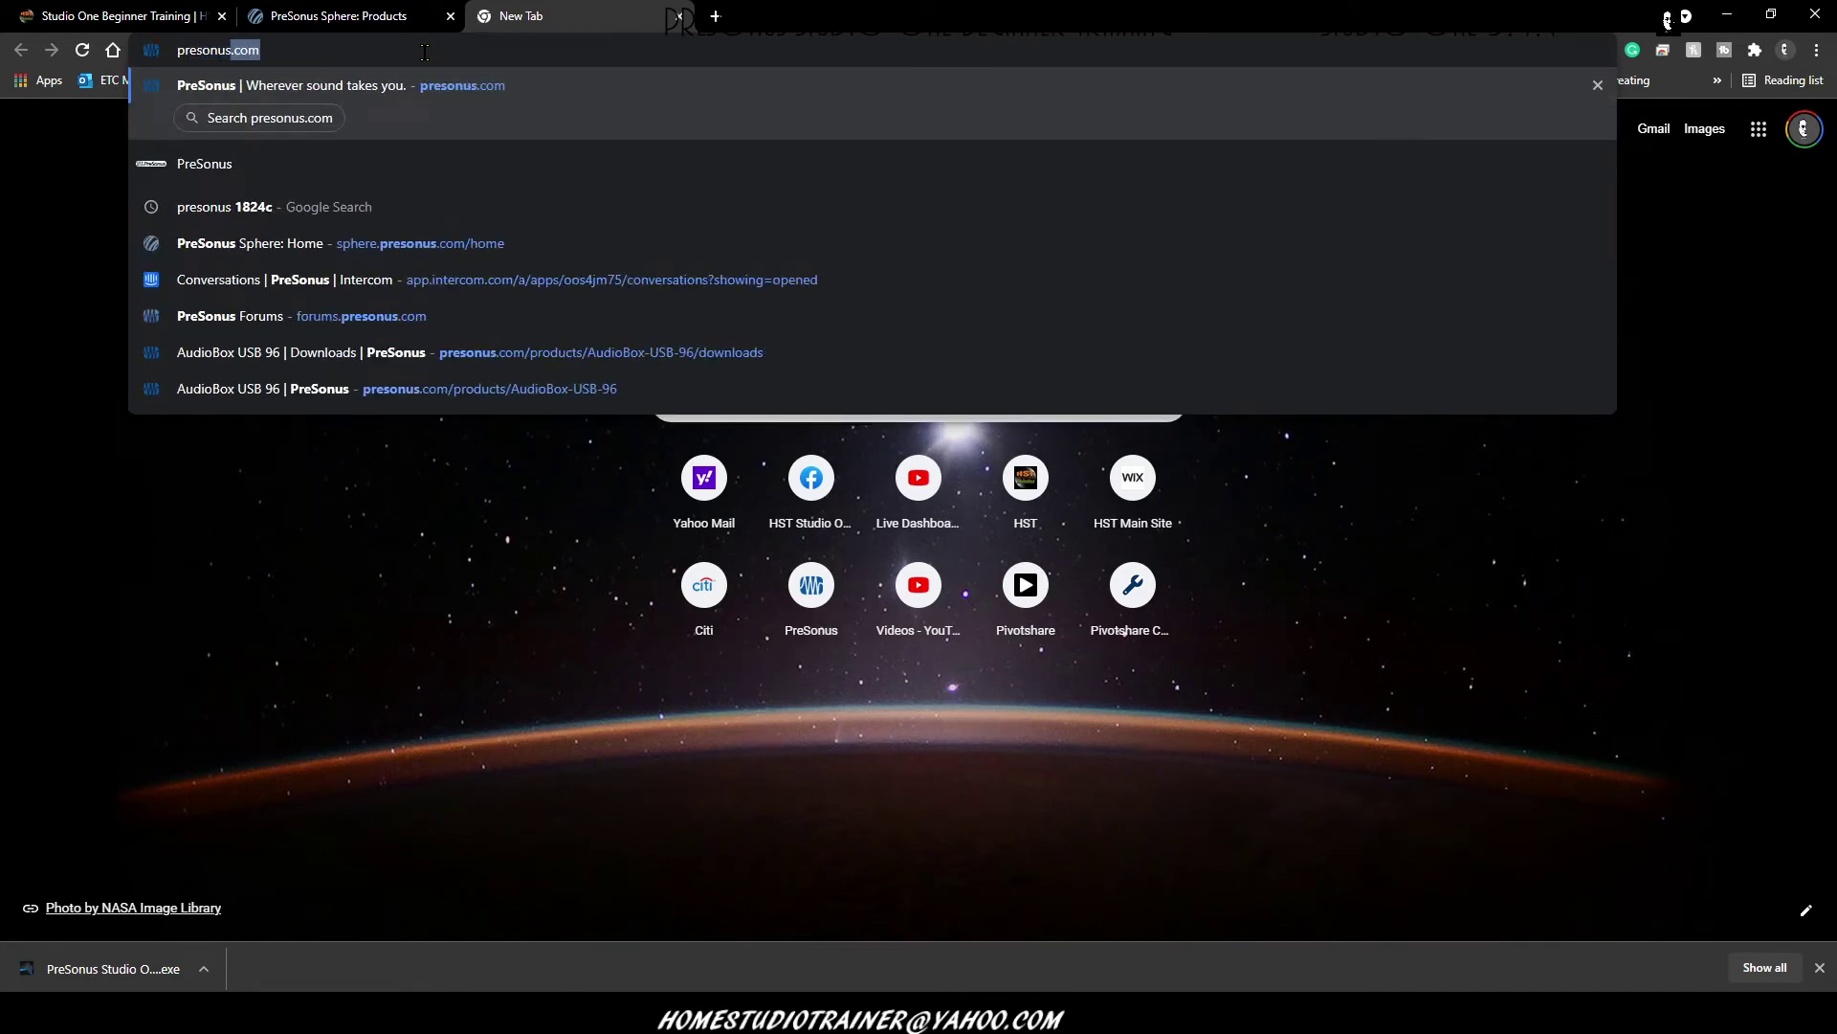
{"action": "key", "text": "Return"}
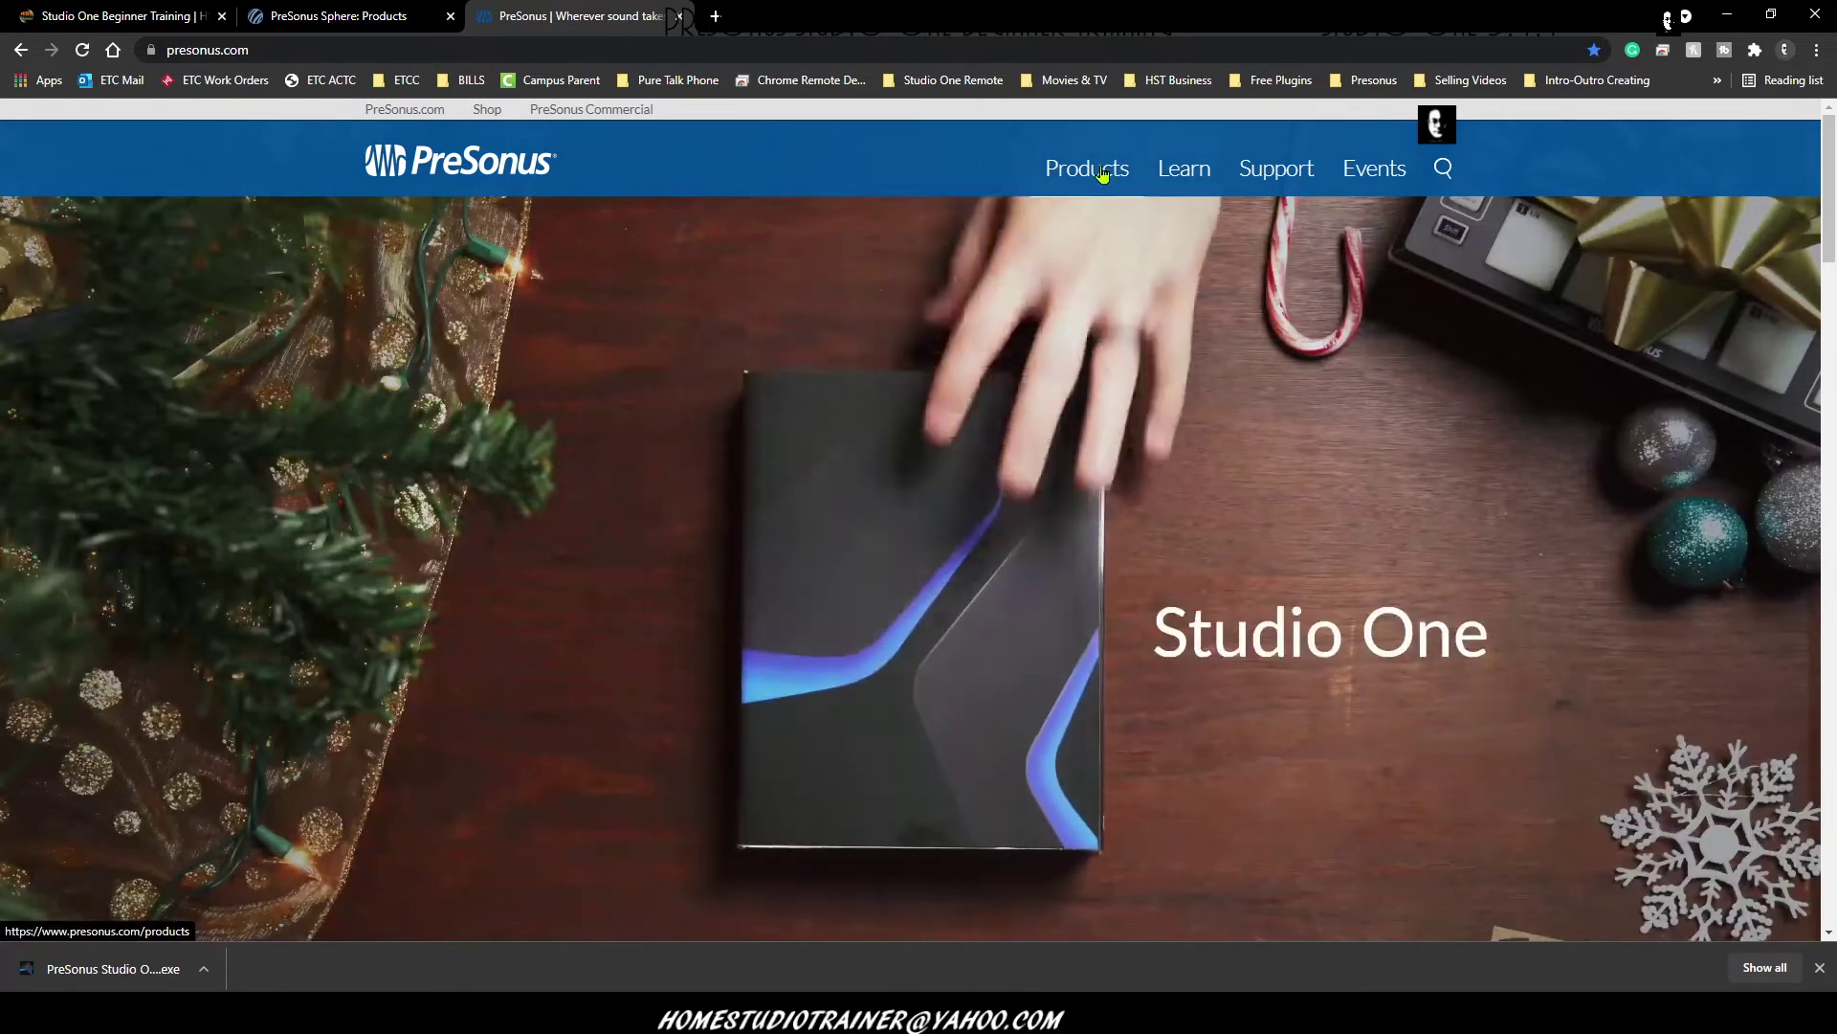
- Find the AudioBox USB 96 among the USB audio interfaces and open its product page
{"action": "mouse_move", "coordinate": [1102, 171]}
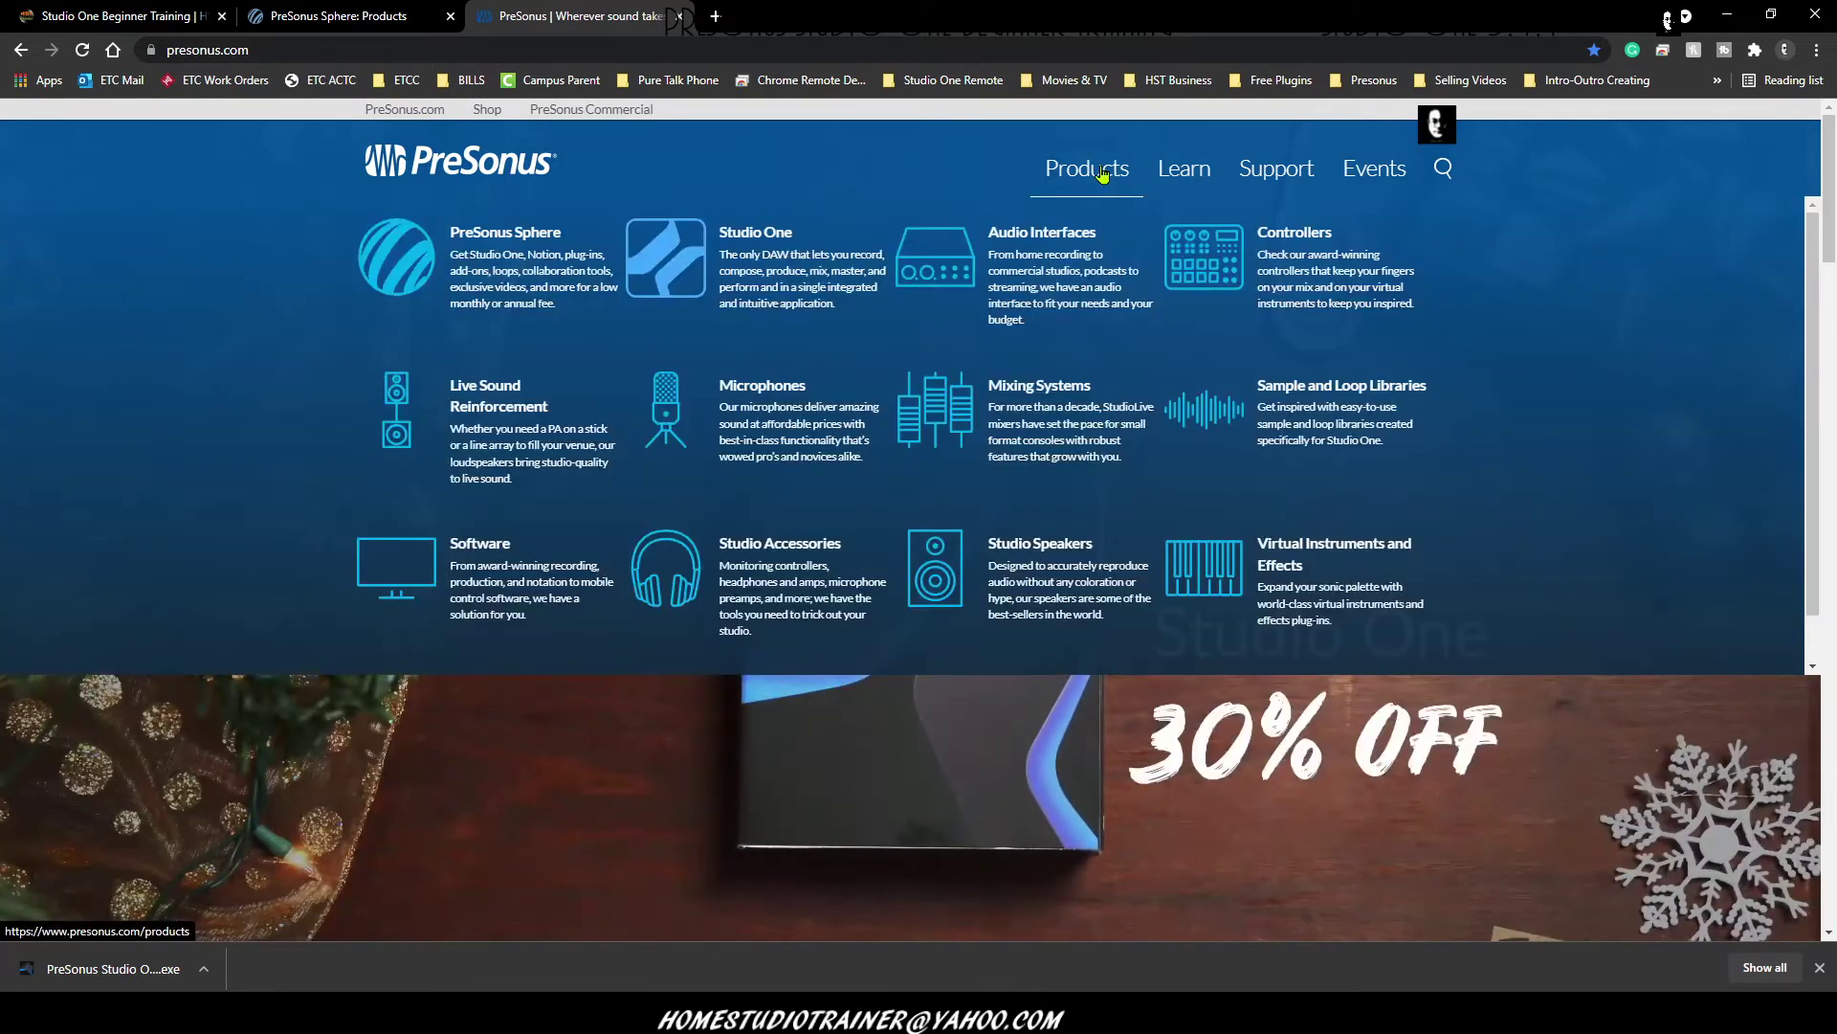
{"action": "left_click", "coordinate": [1001, 234]}
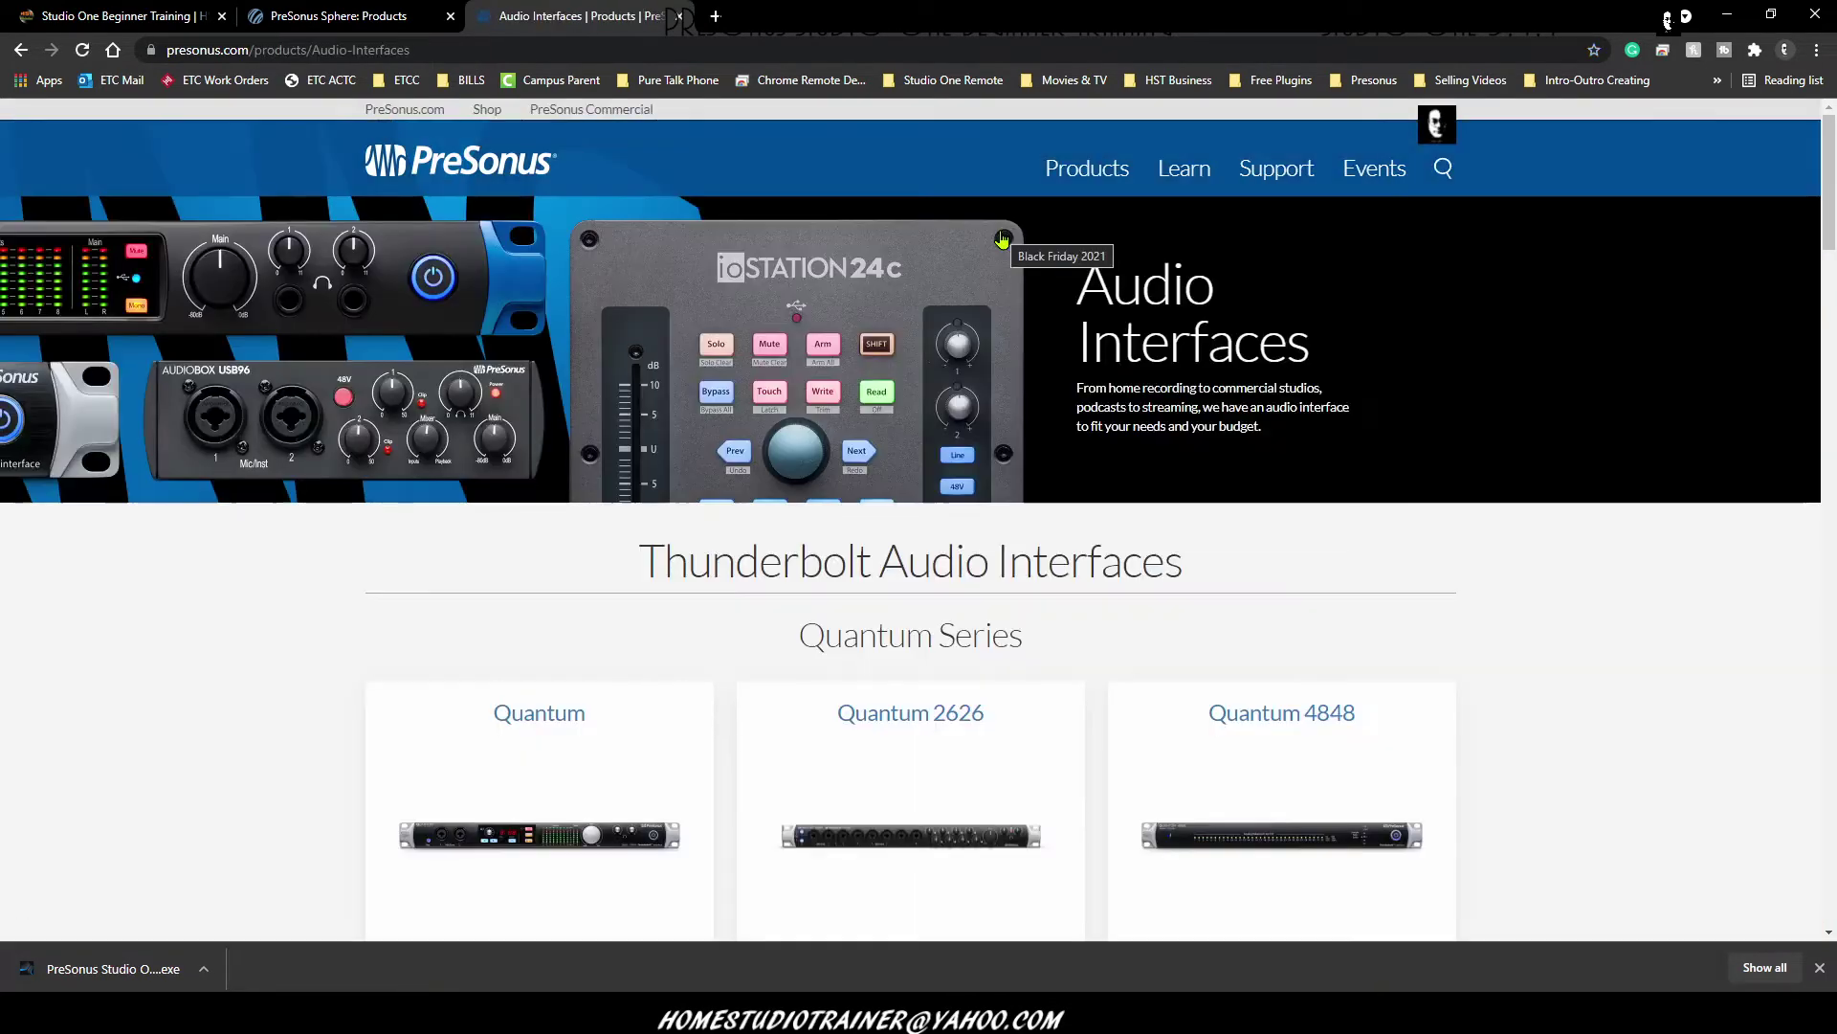
{"action": "scroll", "coordinate": [985, 220], "scroll_direction": "down", "scroll_amount": 3}
{"action": "scroll", "coordinate": [988, 225], "scroll_direction": "down", "scroll_amount": 5}
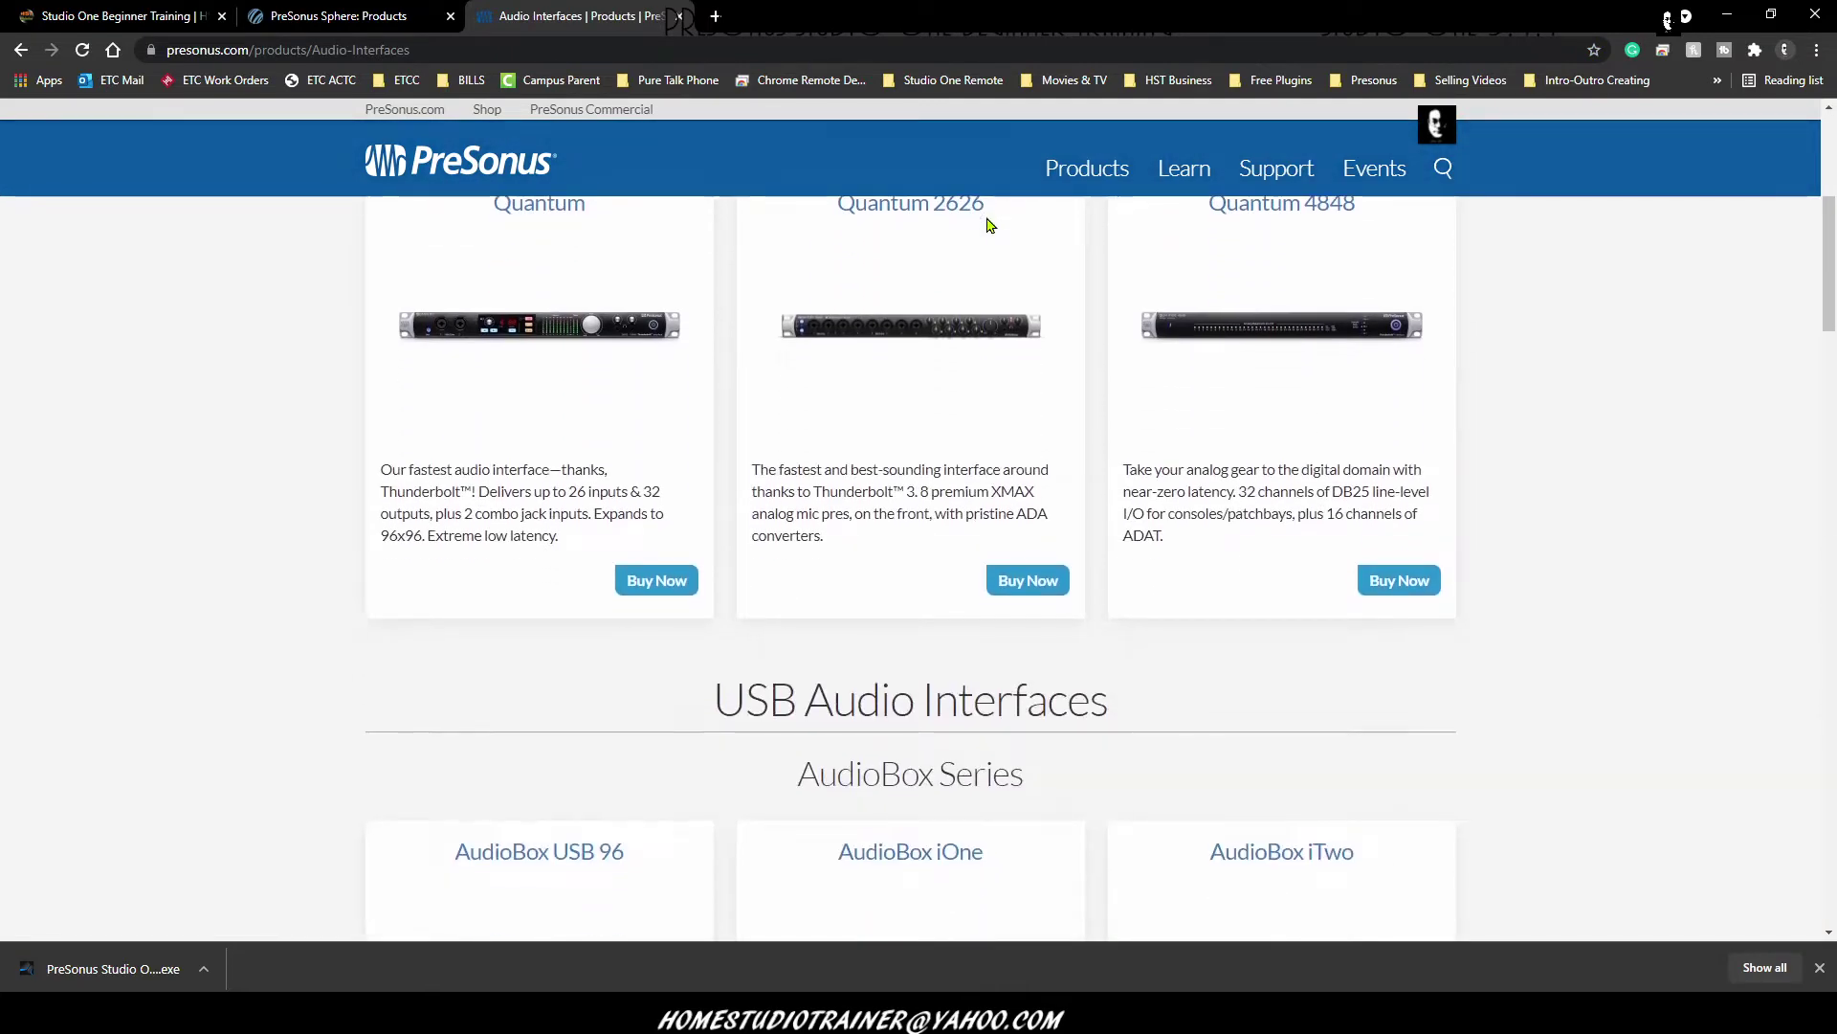
{"action": "scroll", "coordinate": [988, 228], "scroll_direction": "down", "scroll_amount": 2}
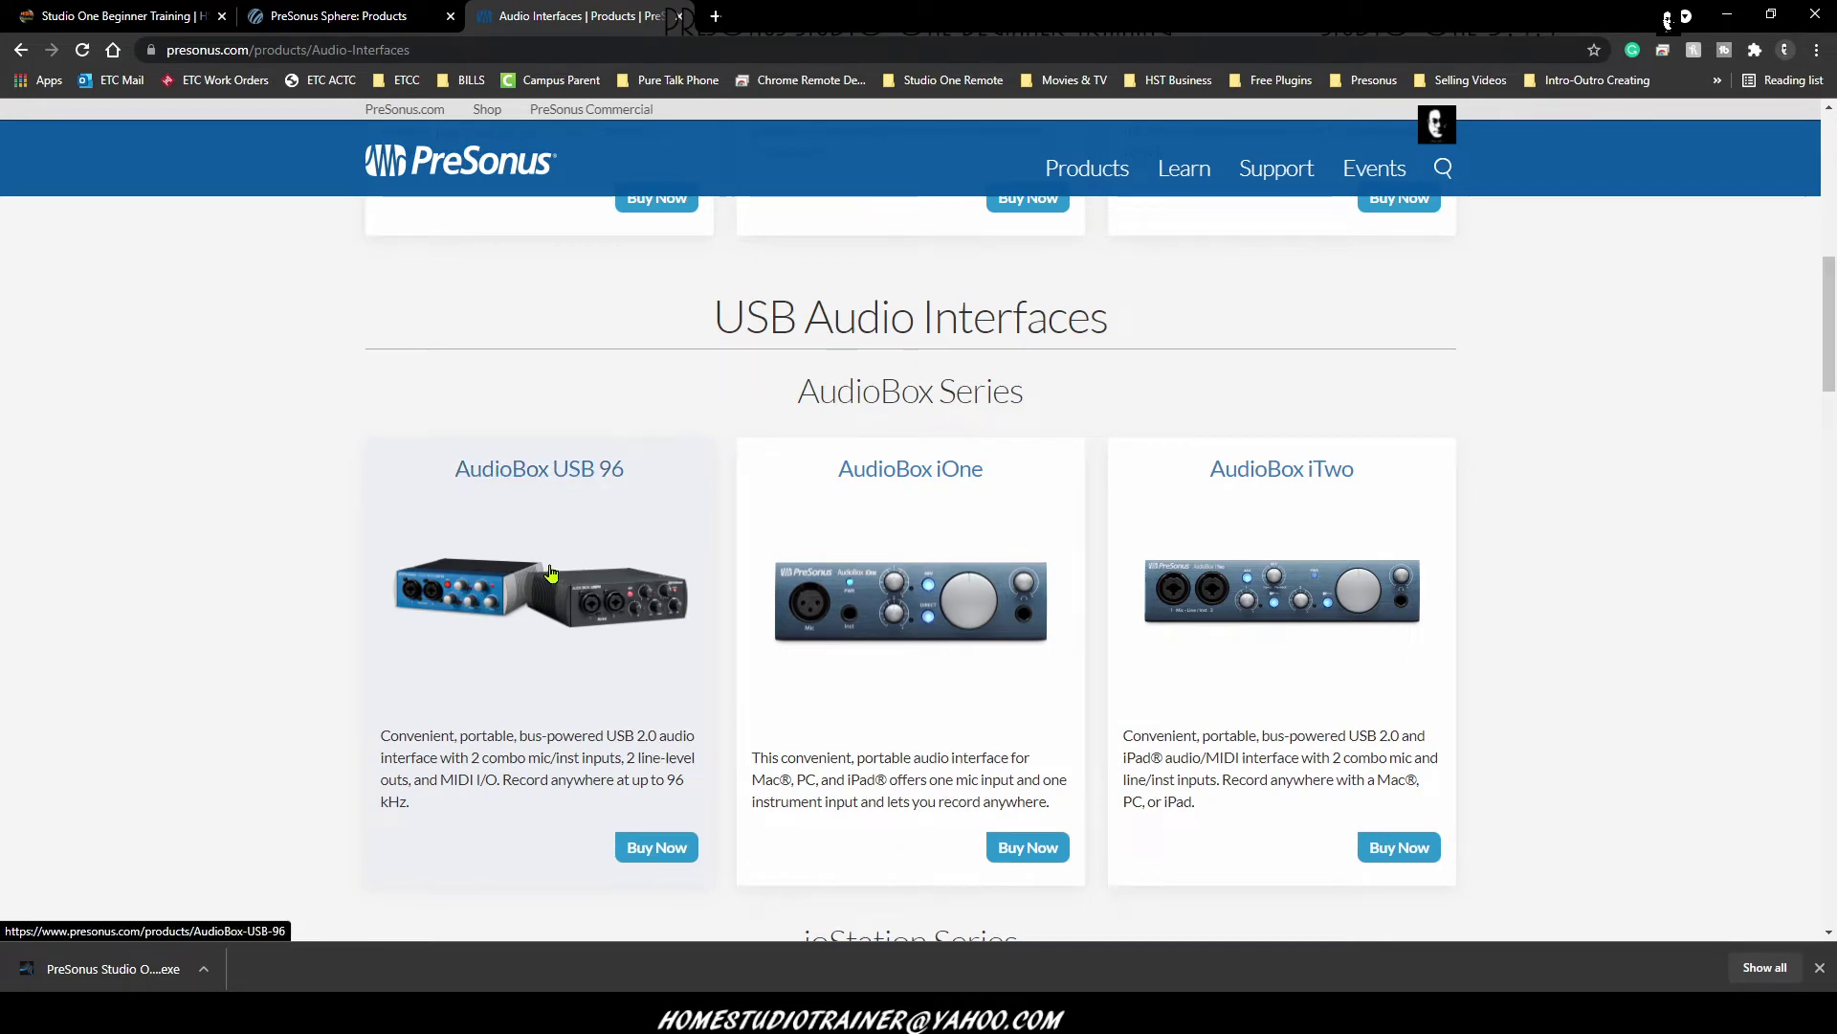
{"action": "left_click", "coordinate": [583, 663]}
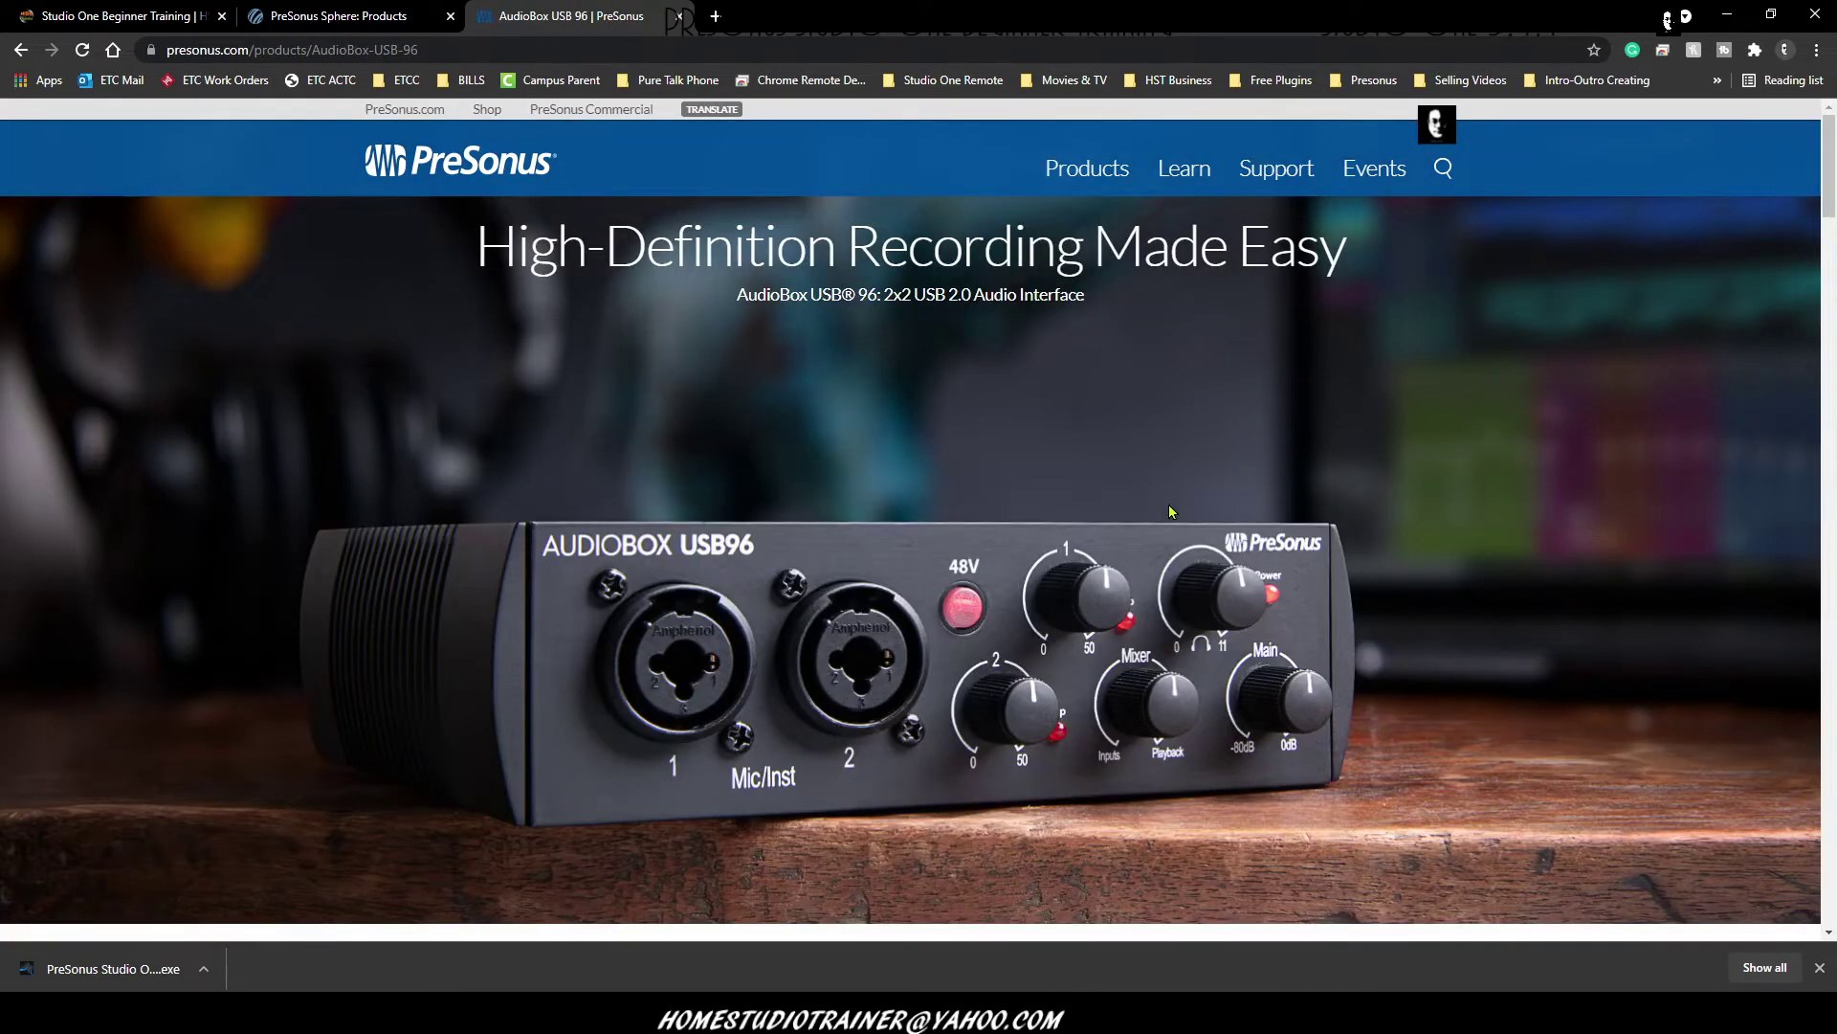
- Download Universal Control v3.6.0.66460 for Windows 10 64-bit from the AudioBox USB 96 software downloads
{"action": "scroll", "coordinate": [1329, 550], "scroll_direction": "down", "scroll_amount": 3}
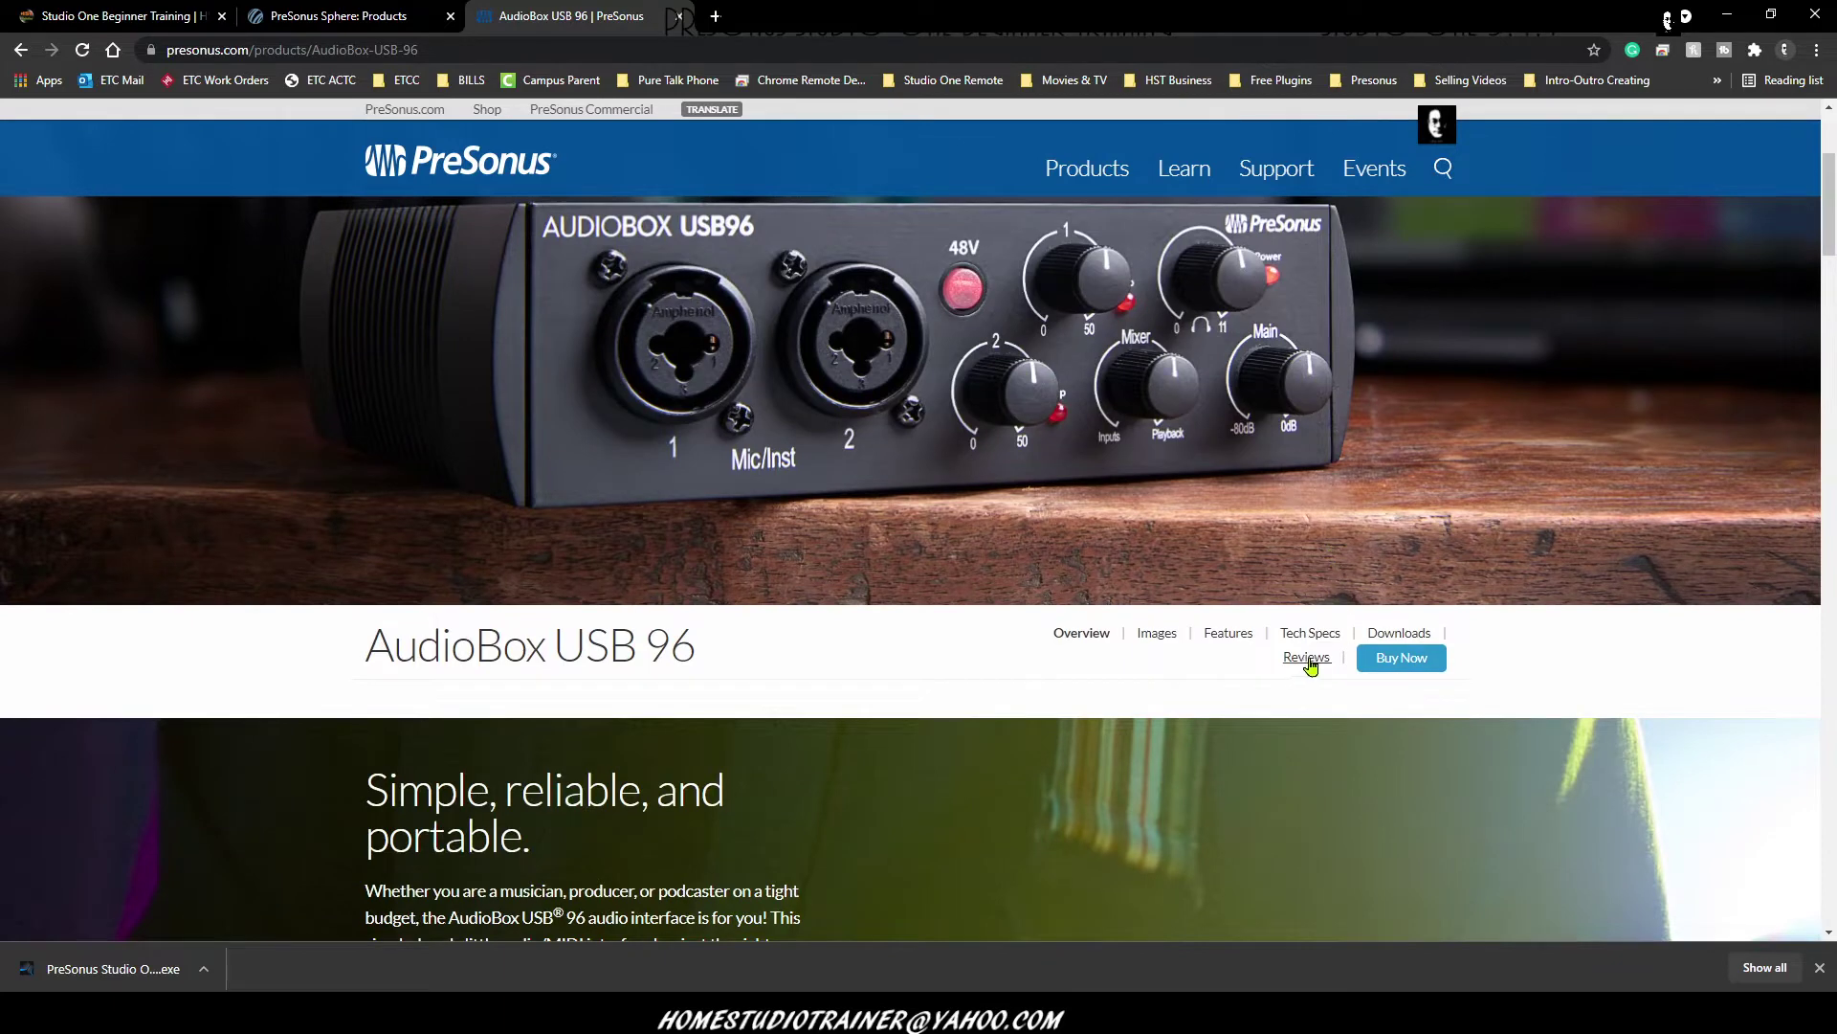
{"action": "left_click", "coordinate": [1403, 633]}
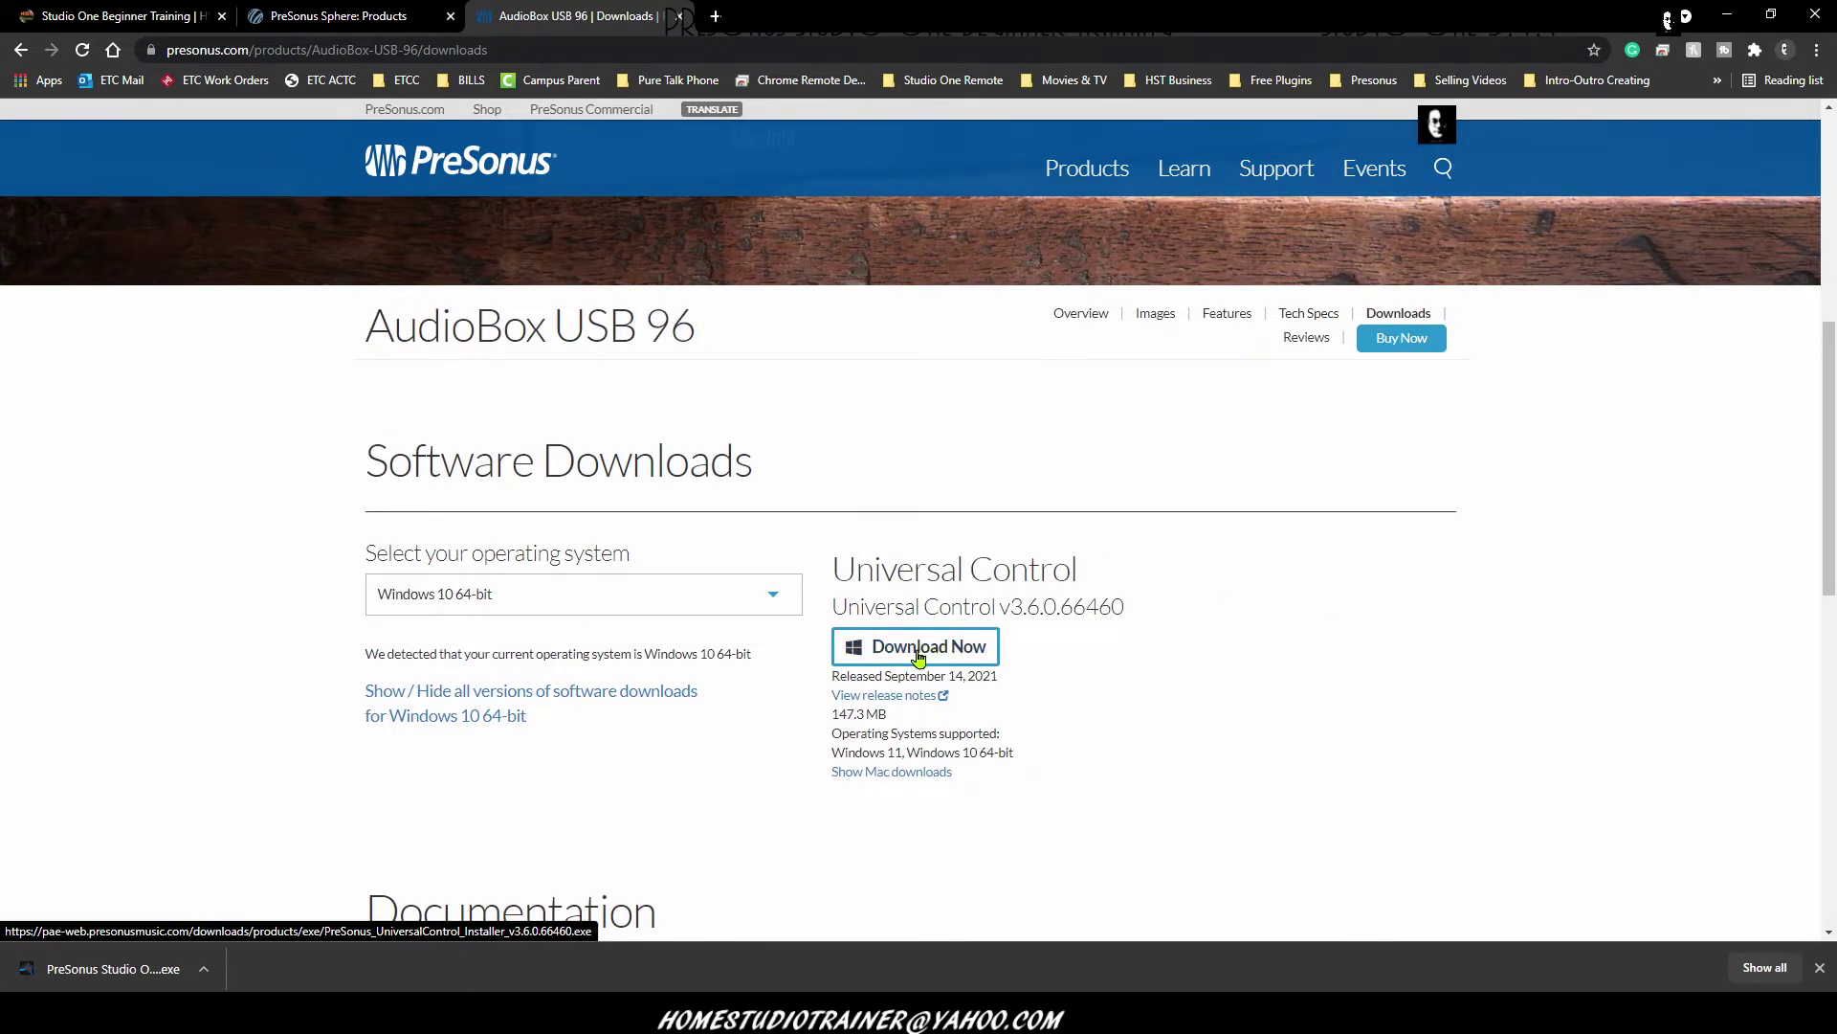
{"action": "left_click", "coordinate": [909, 651]}
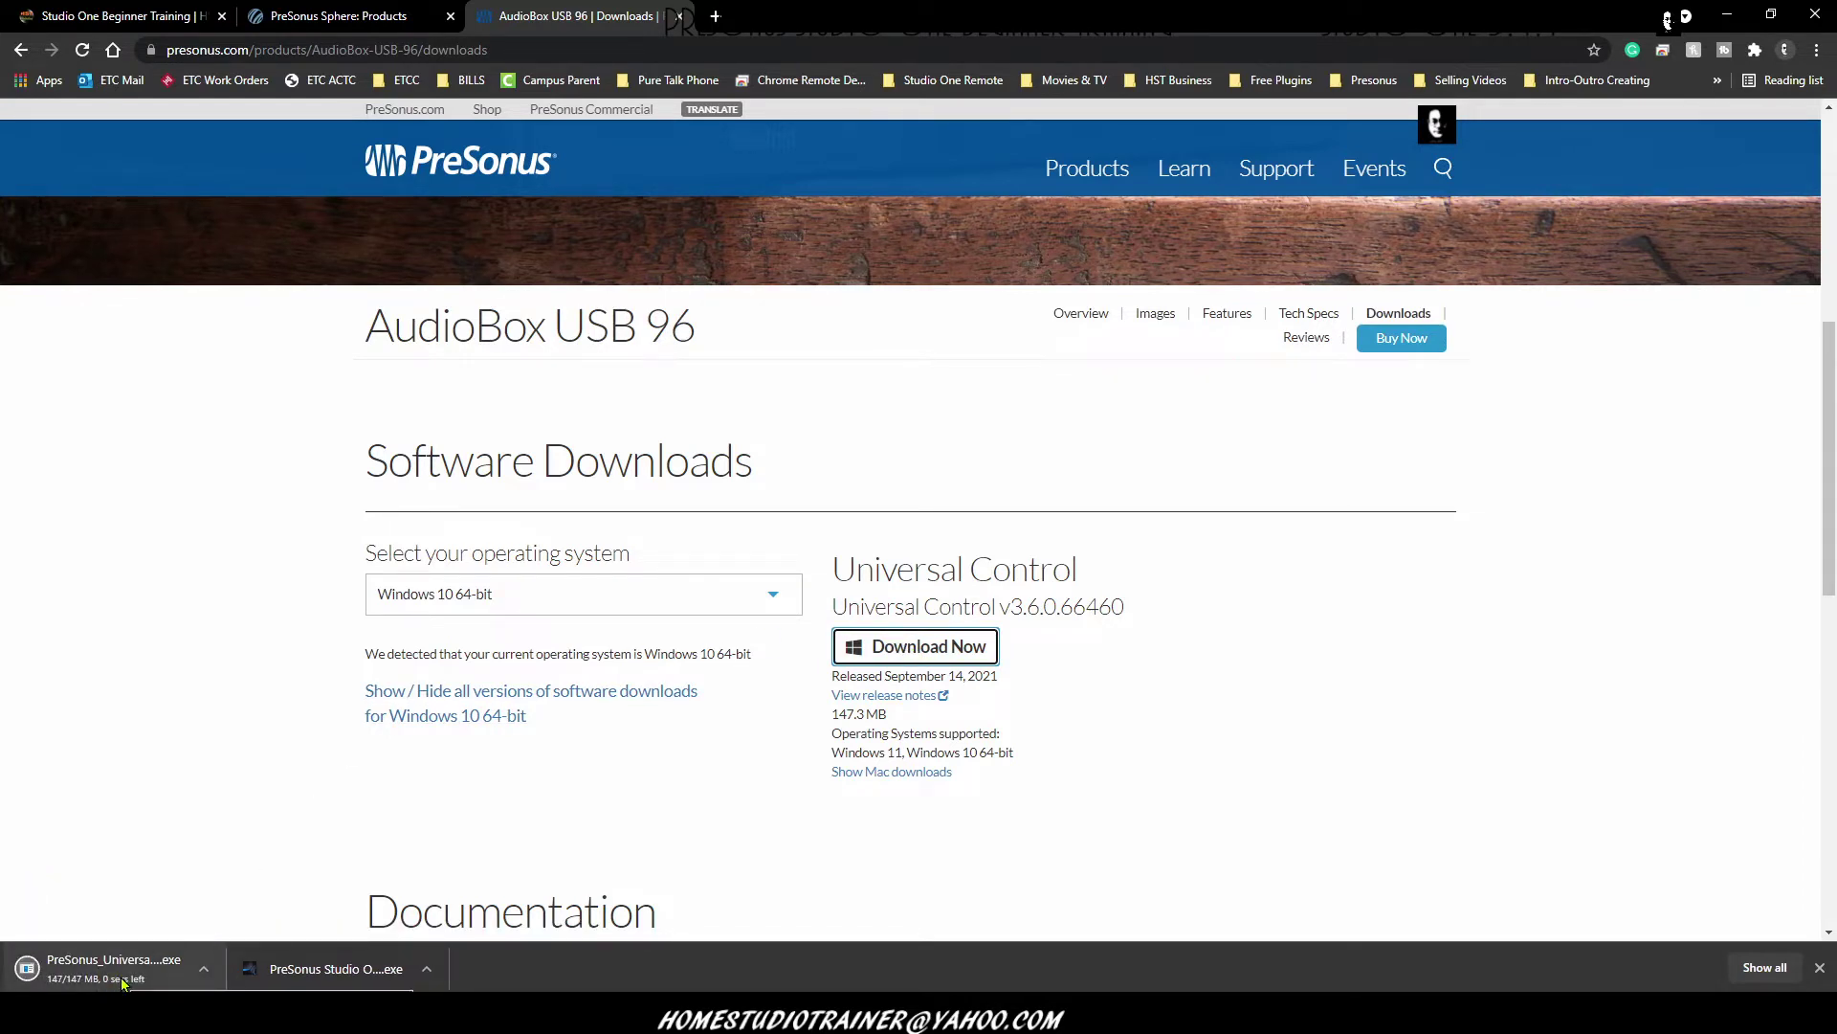
- Show the downloaded Universal Control installer in its folder and minimize the browser
{"action": "left_click", "coordinate": [204, 969]}
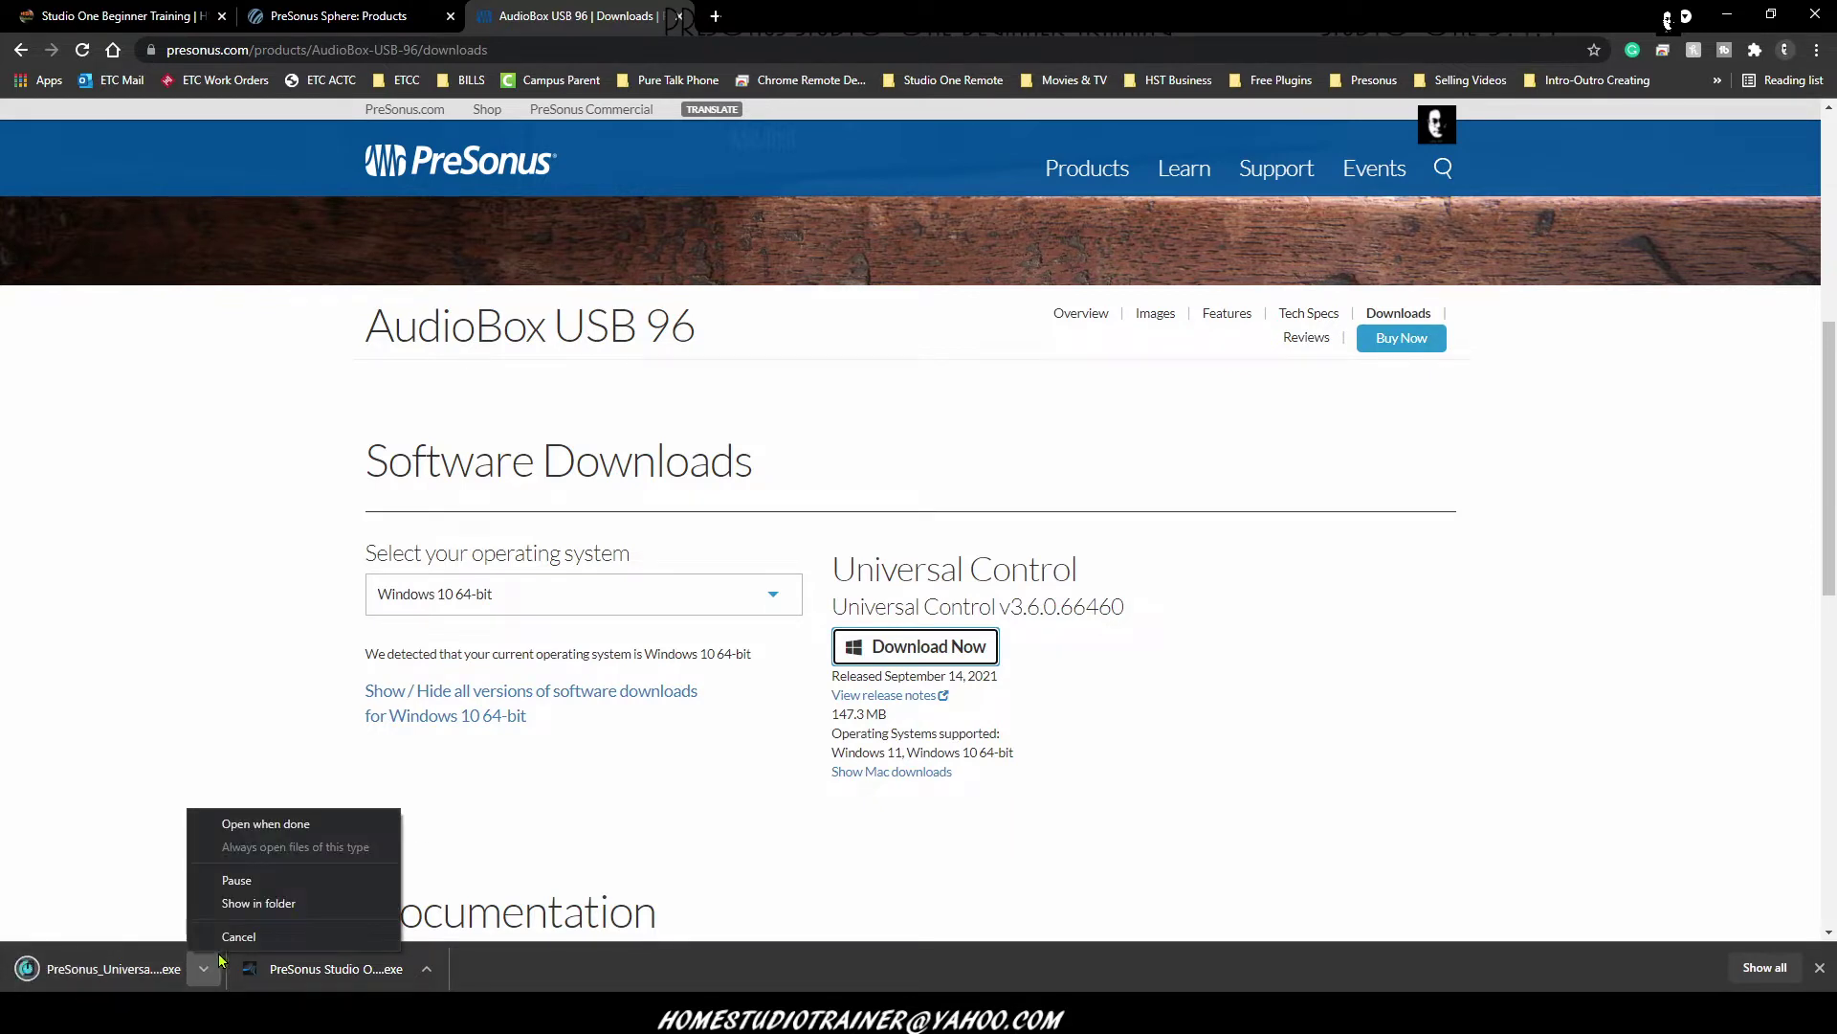
{"action": "left_click", "coordinate": [260, 903]}
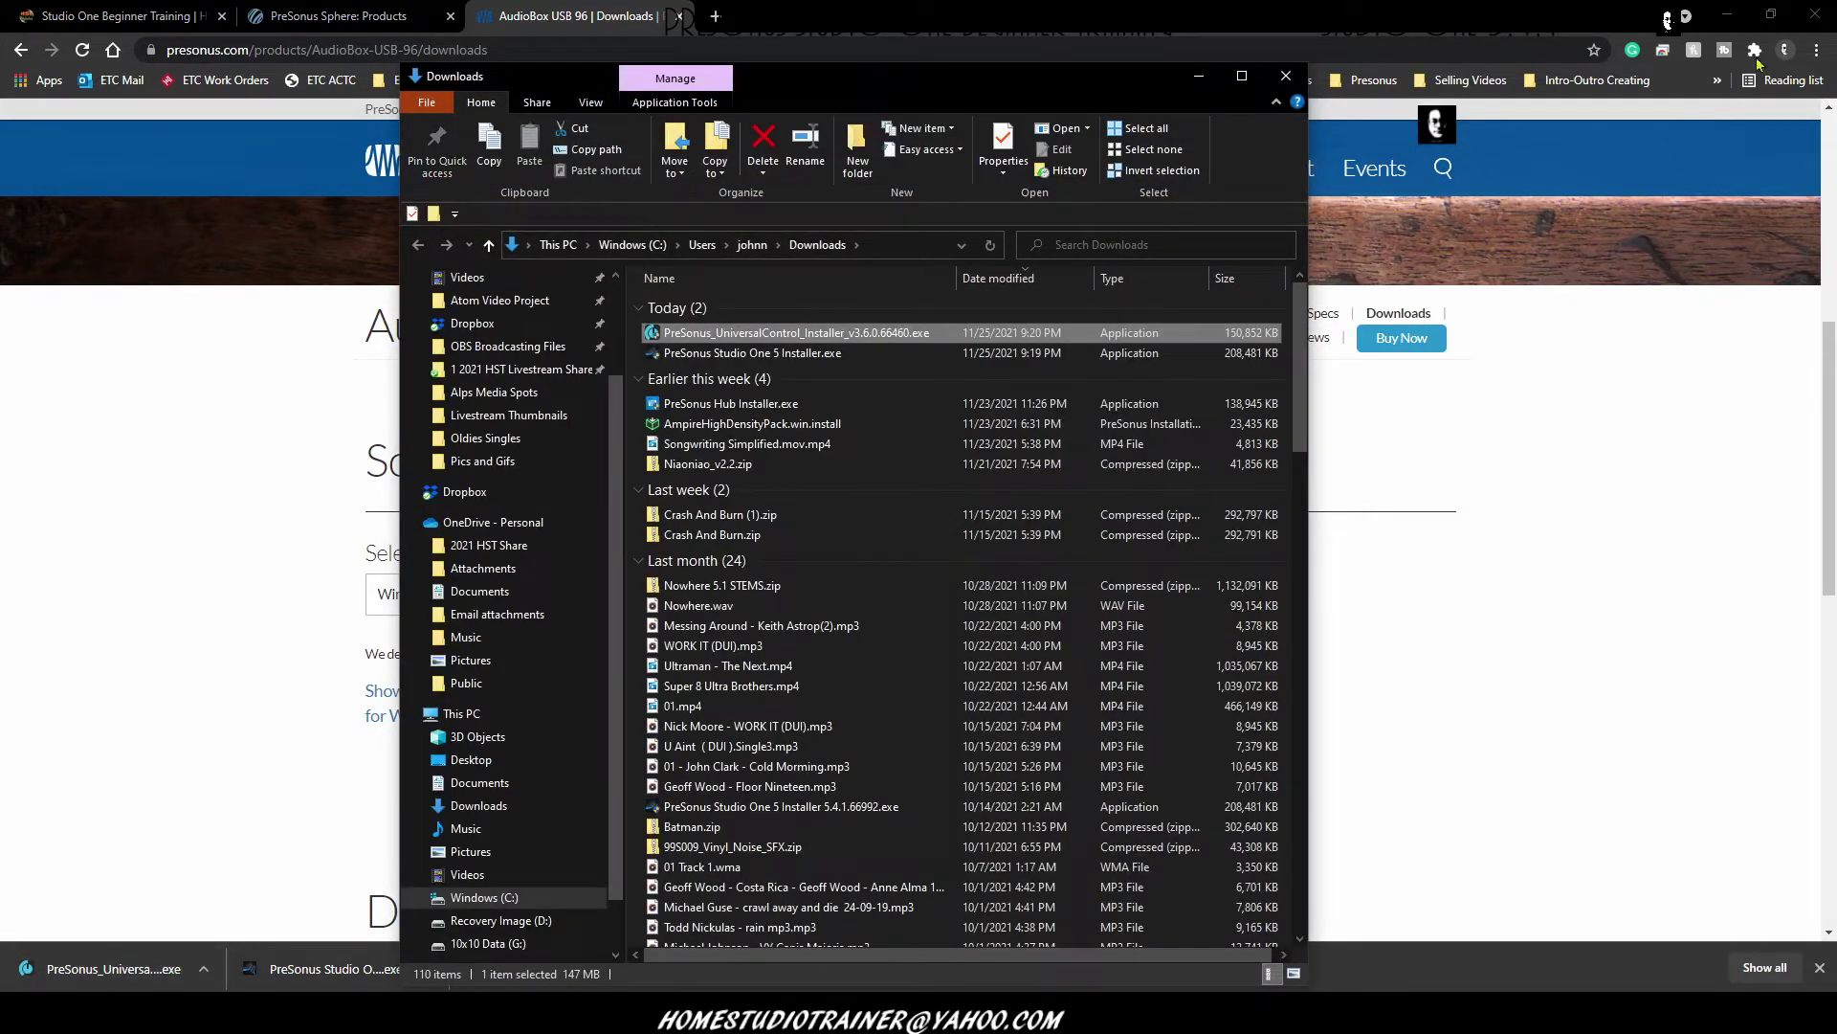
{"action": "left_click", "coordinate": [1728, 15]}
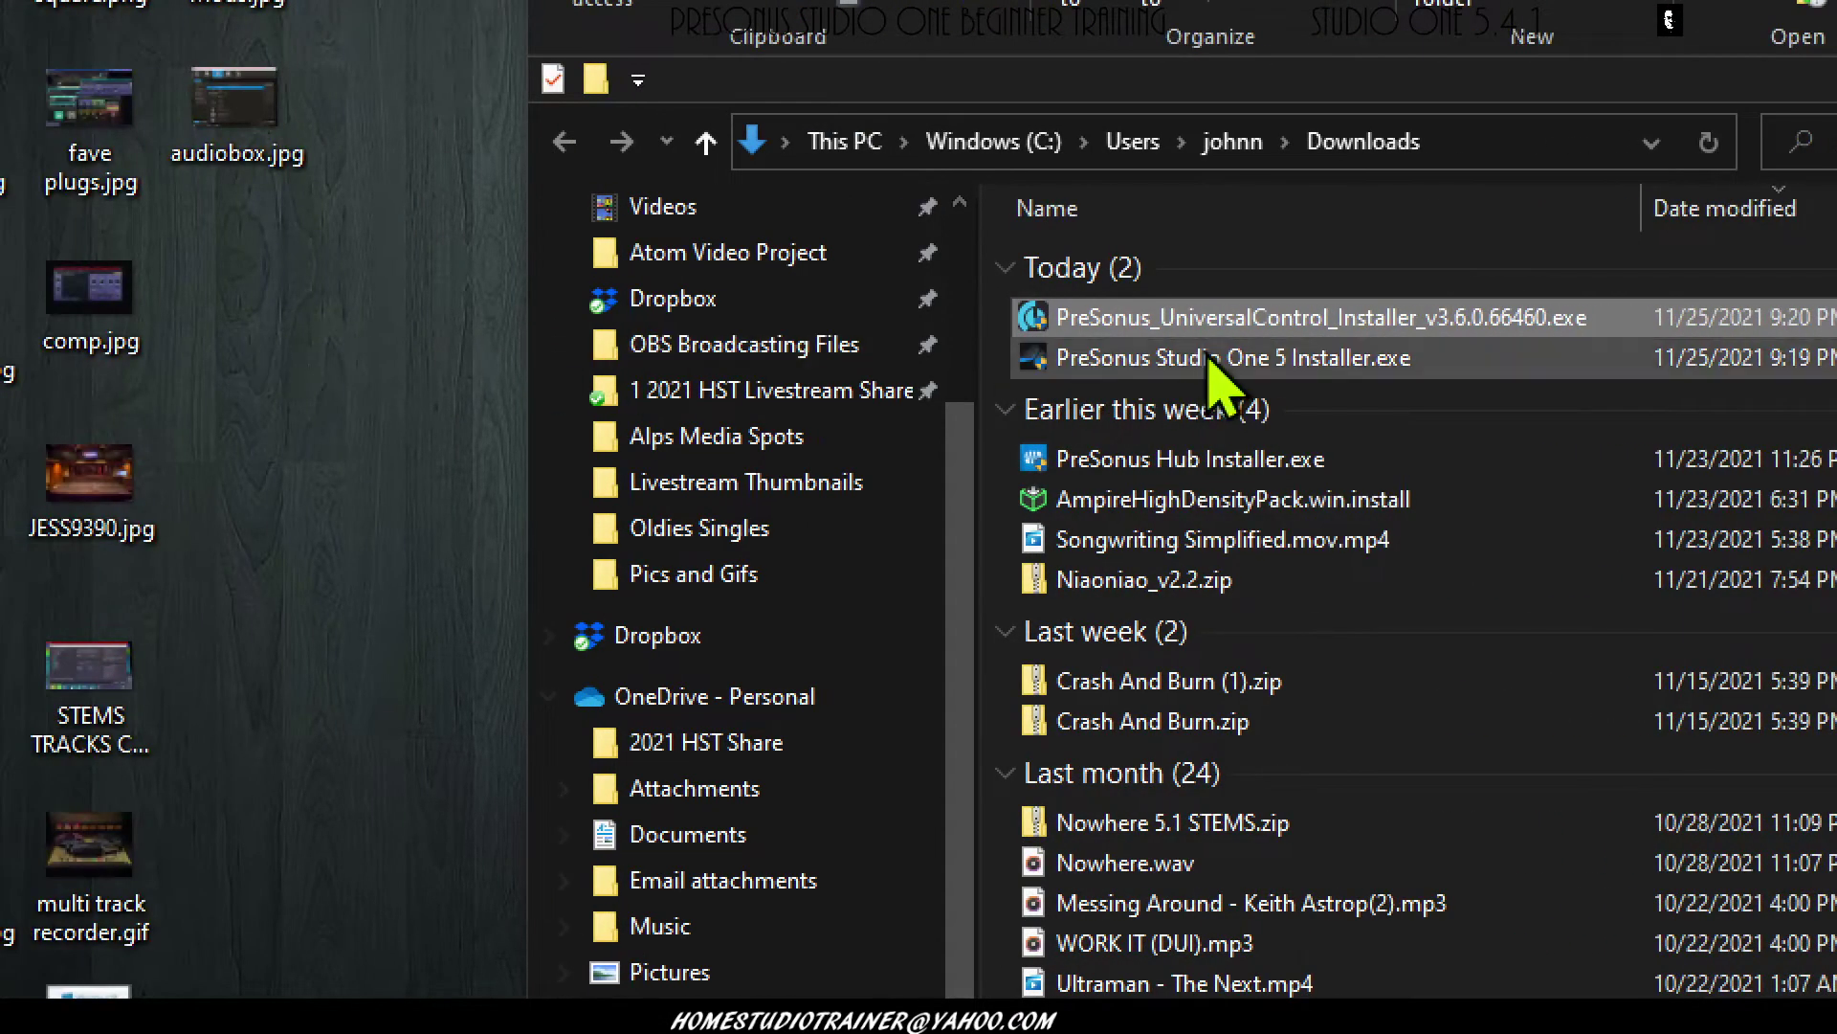
- Move the Universal Control and Studio One 5 installers from Downloads to the middle of the desktop and close the folder window
{"action": "left_click", "coordinate": [1198, 325]}
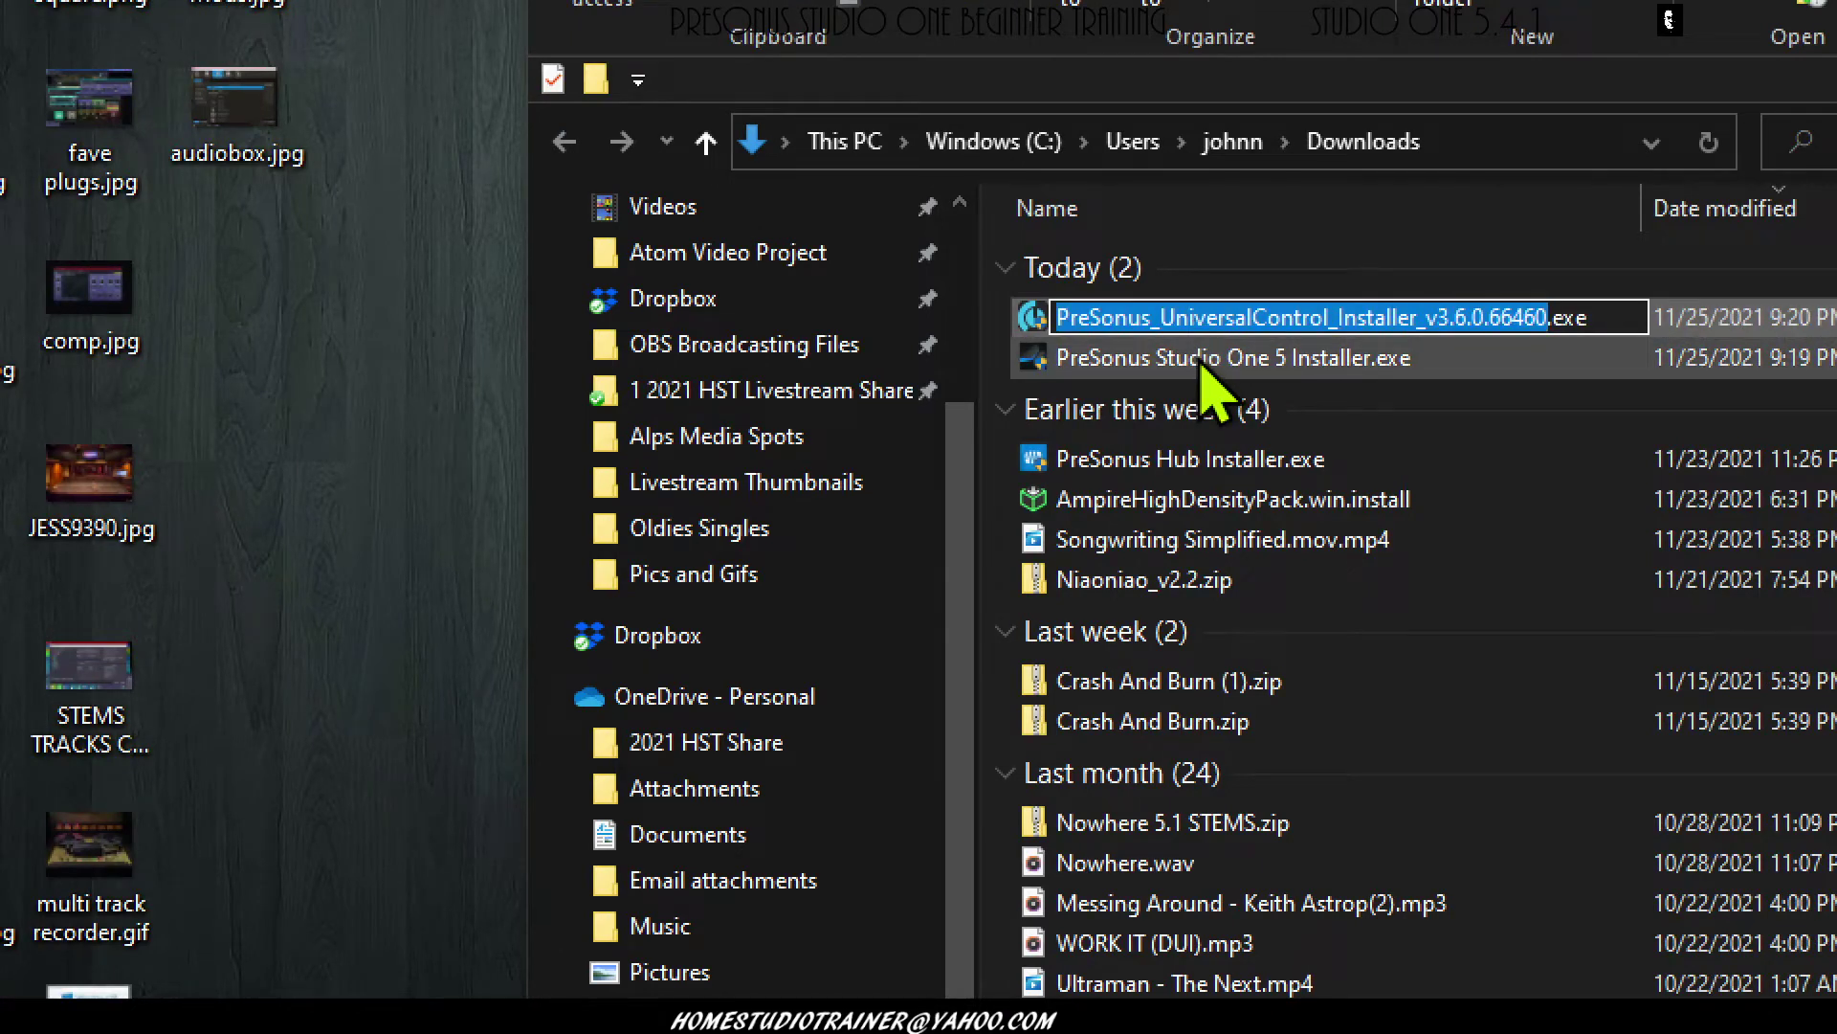
{"action": "left_click", "coordinate": [1202, 361], "text": "shift"}
{"action": "left_click_drag", "start_coordinate": [1138, 358], "coordinate": [426, 488]}
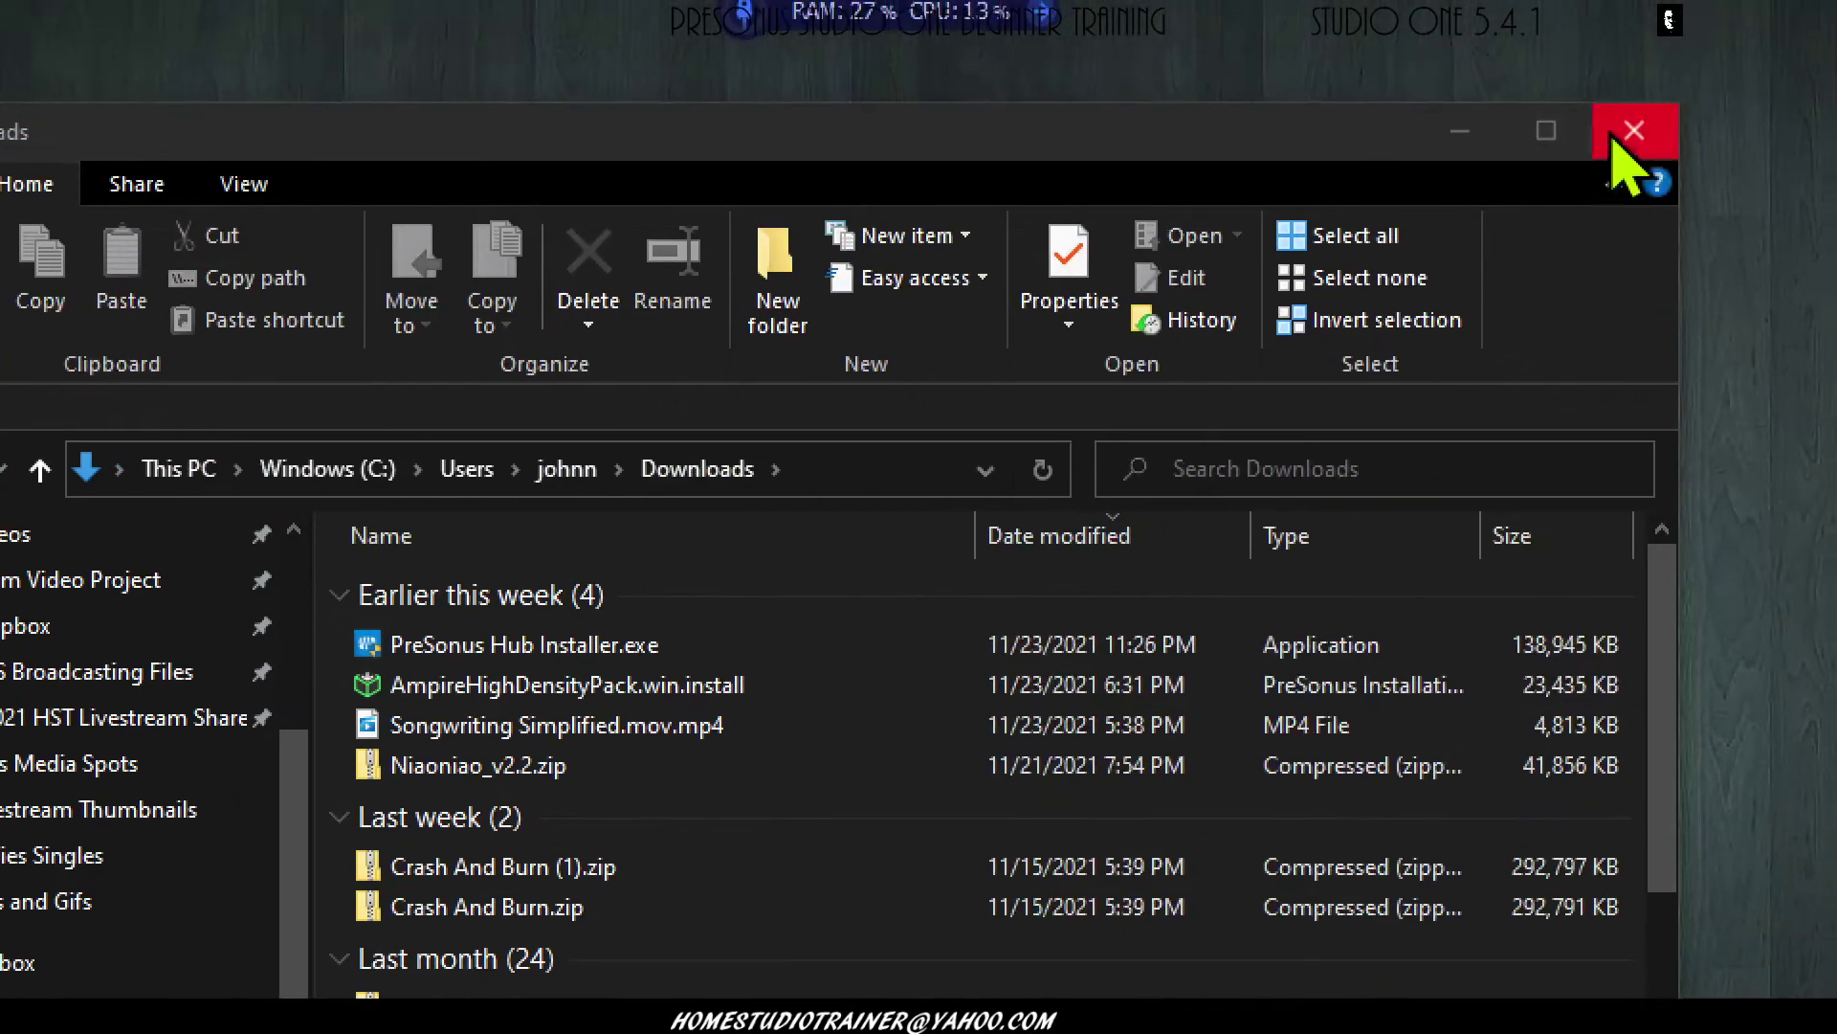
{"action": "left_click", "coordinate": [1615, 141]}
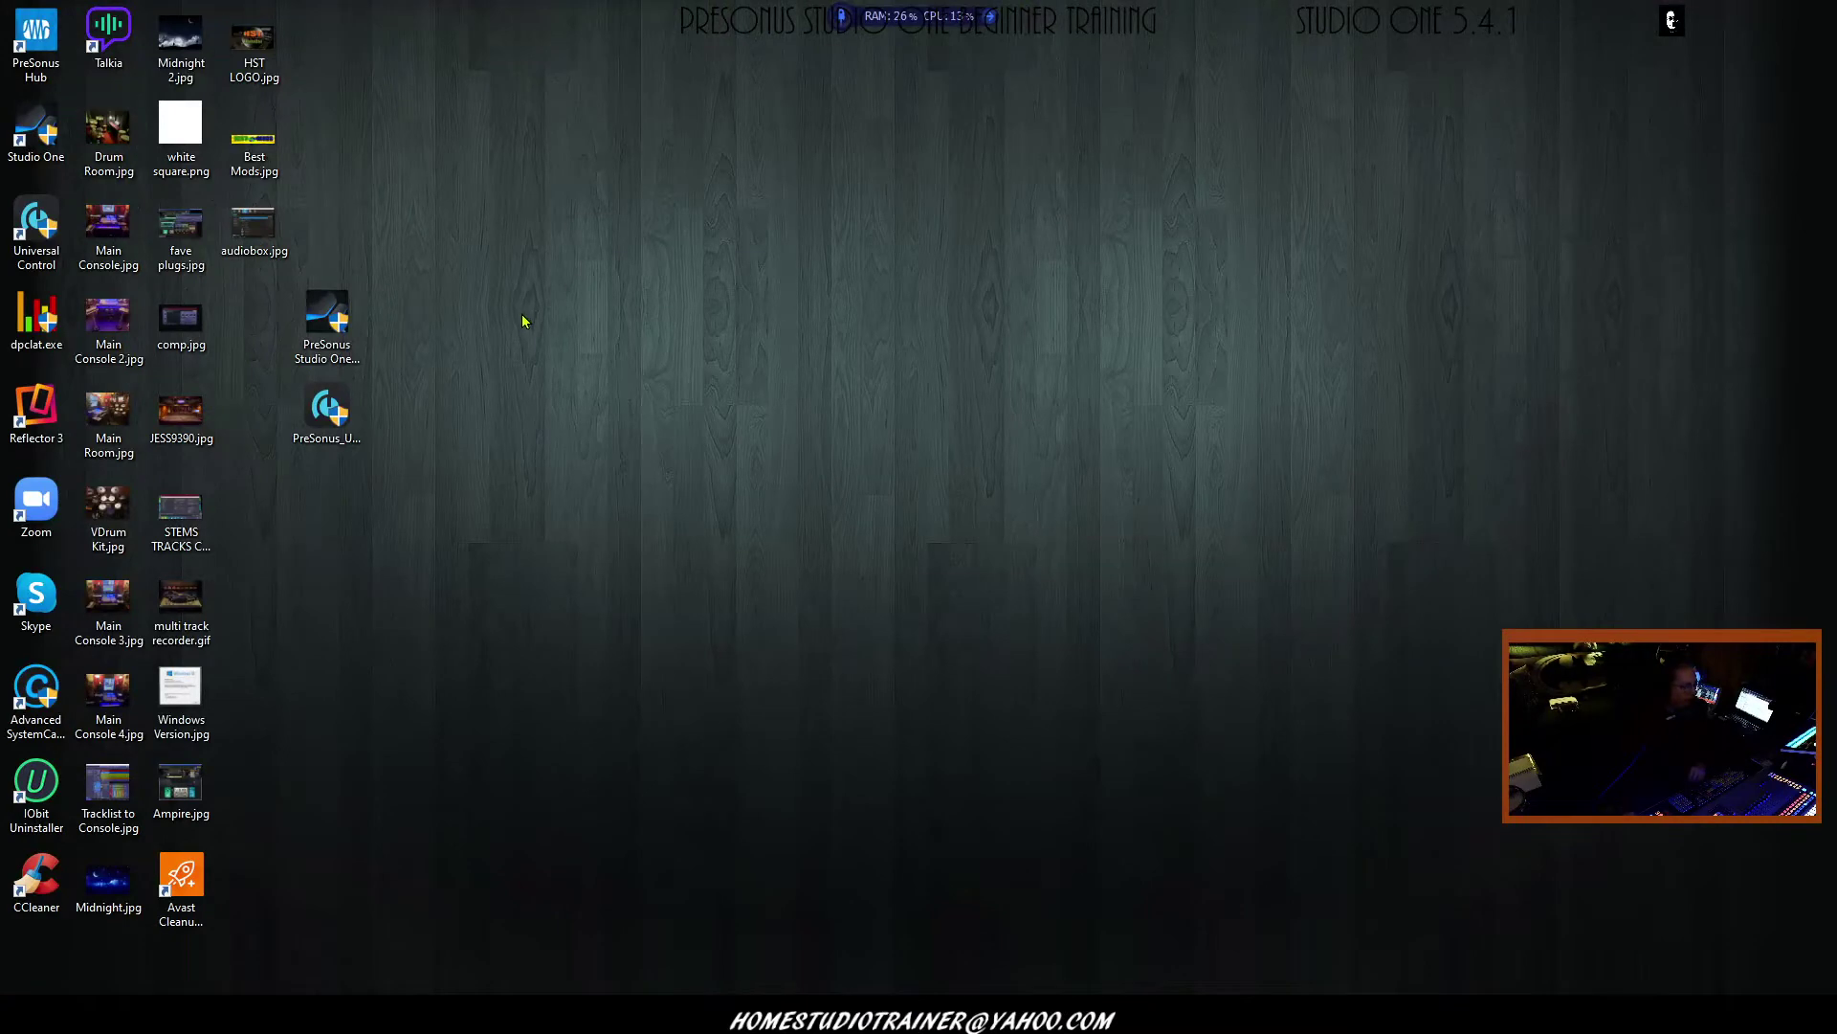
{"action": "left_click_drag", "start_coordinate": [328, 312], "coordinate": [921, 180]}
{"action": "left_click", "coordinate": [924, 521]}
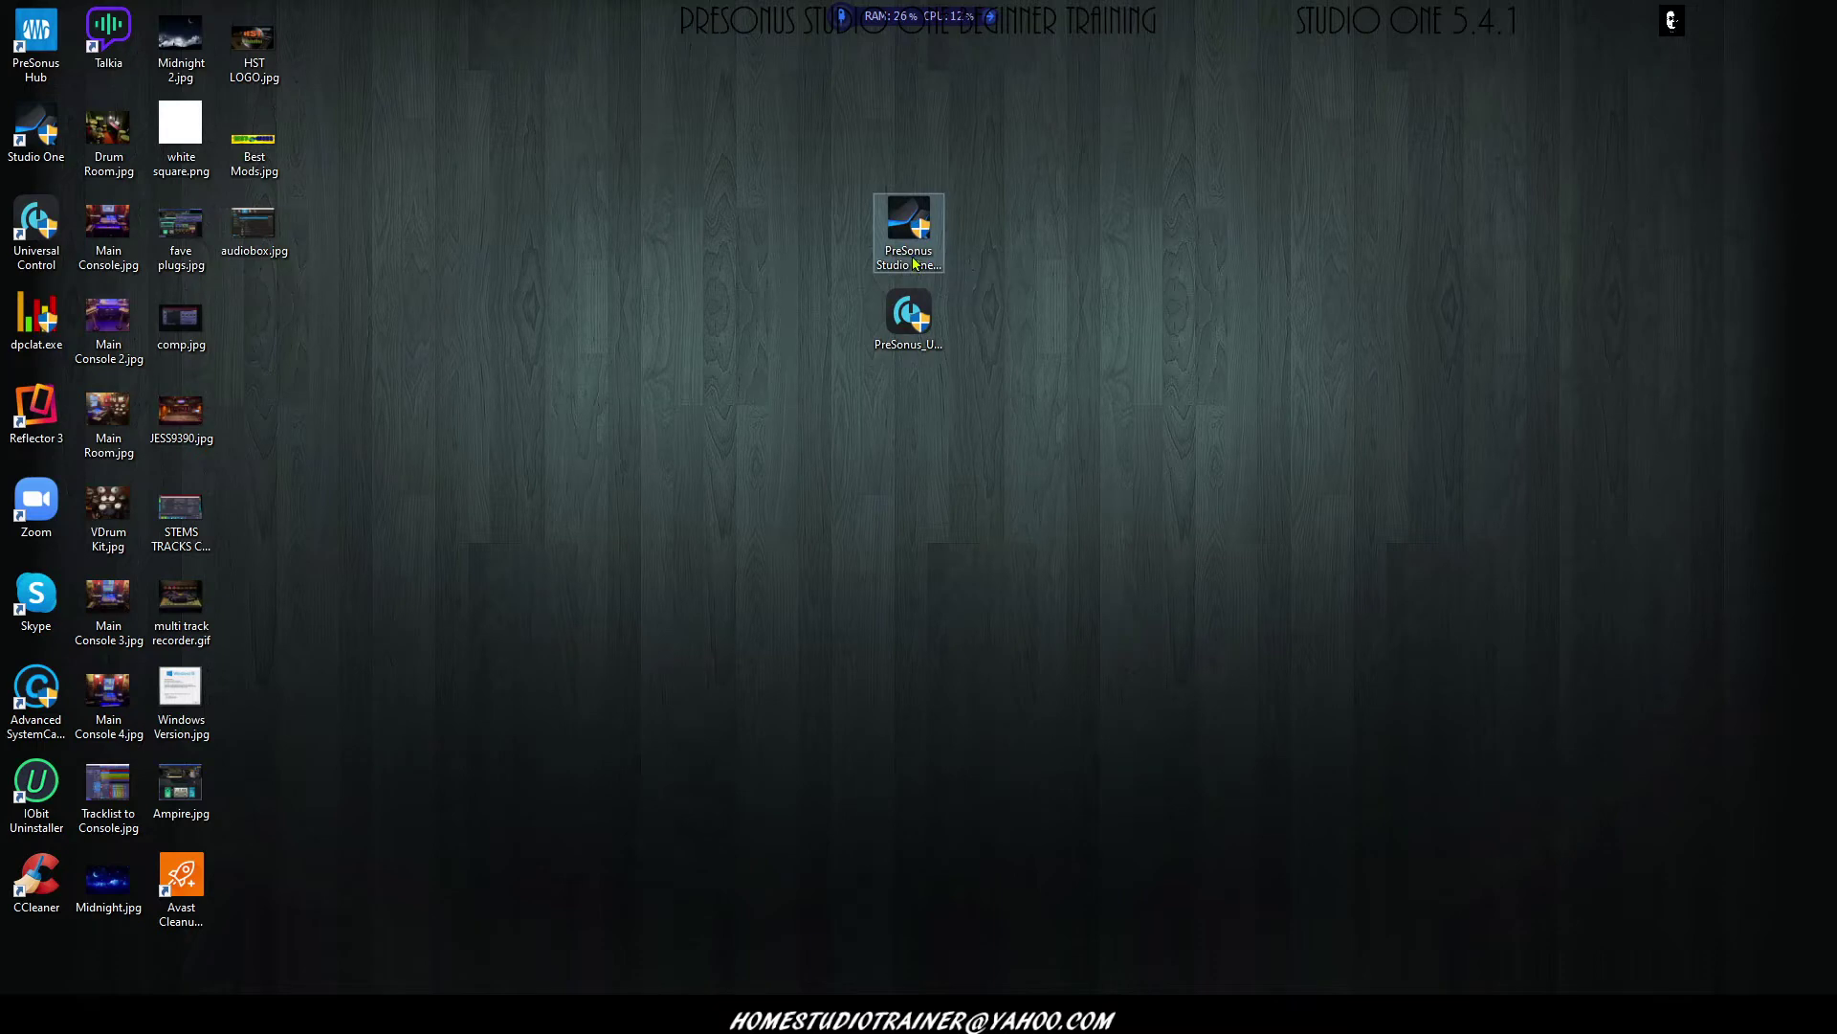
- Run the Universal Control installer as administrator and move its setup window below the two installer icons
{"action": "left_click", "coordinate": [899, 318]}
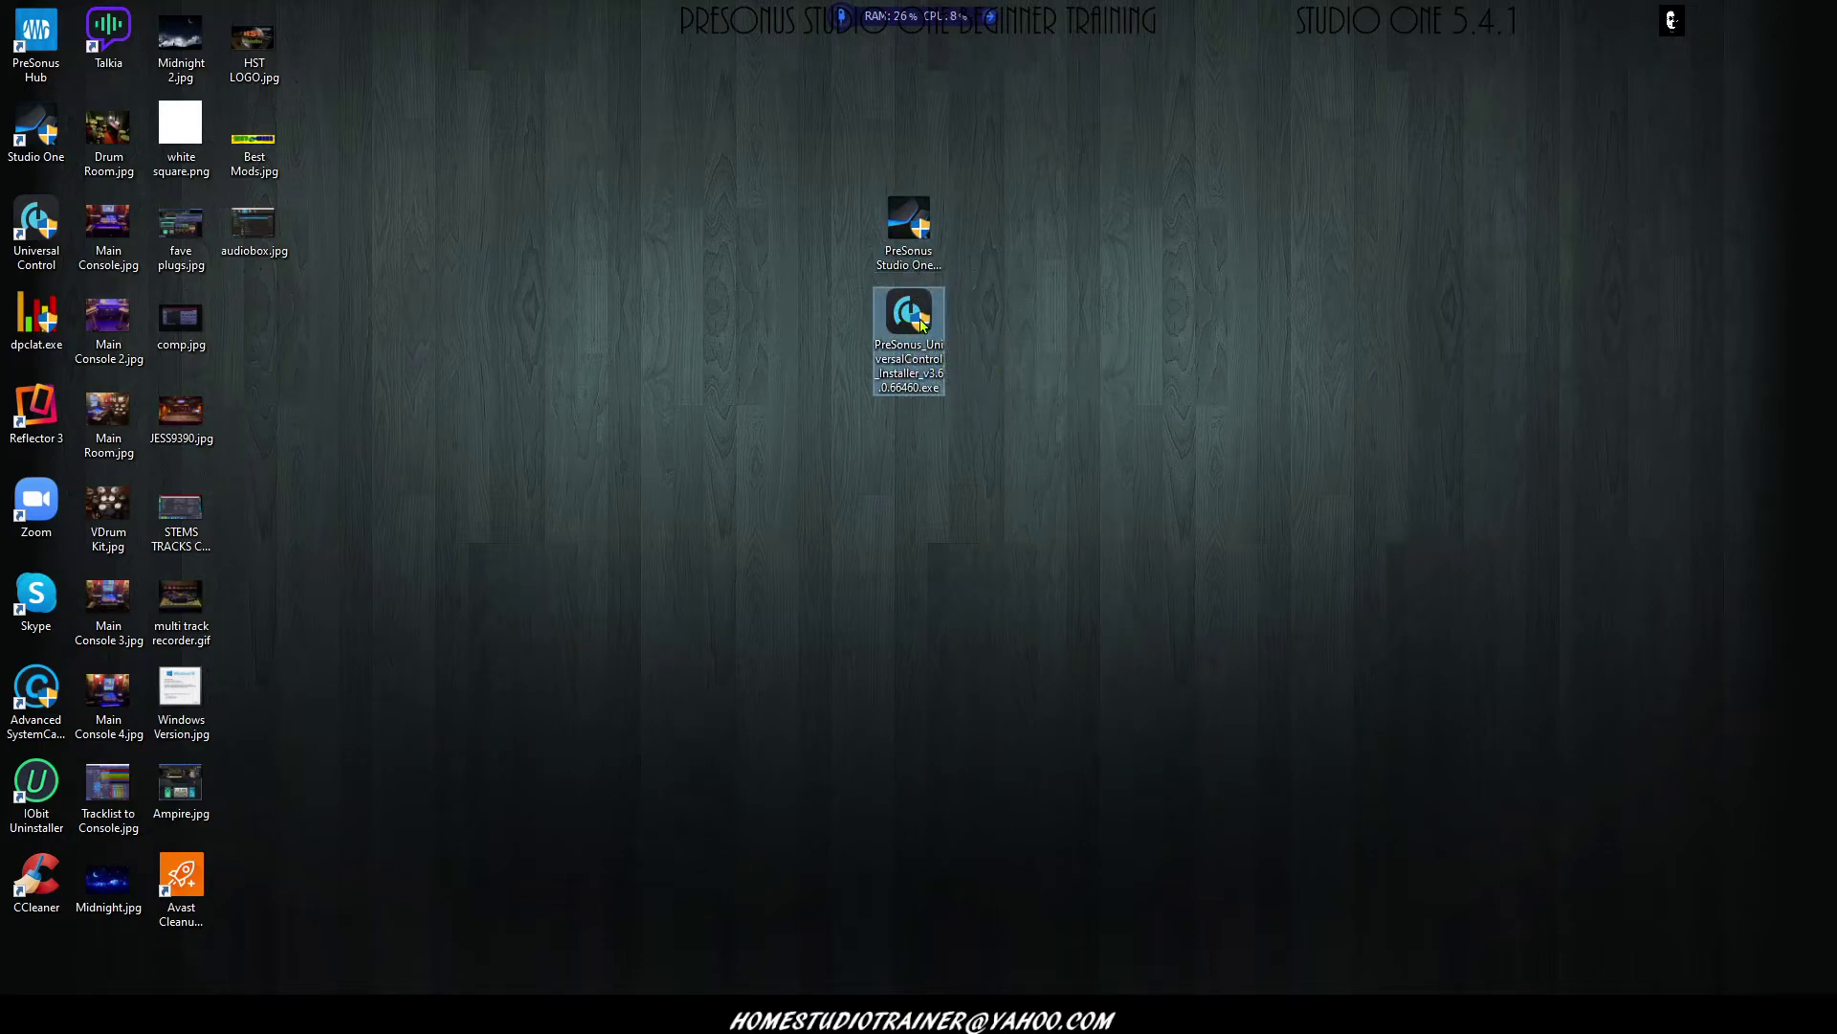
{"action": "right_click", "coordinate": [922, 325]}
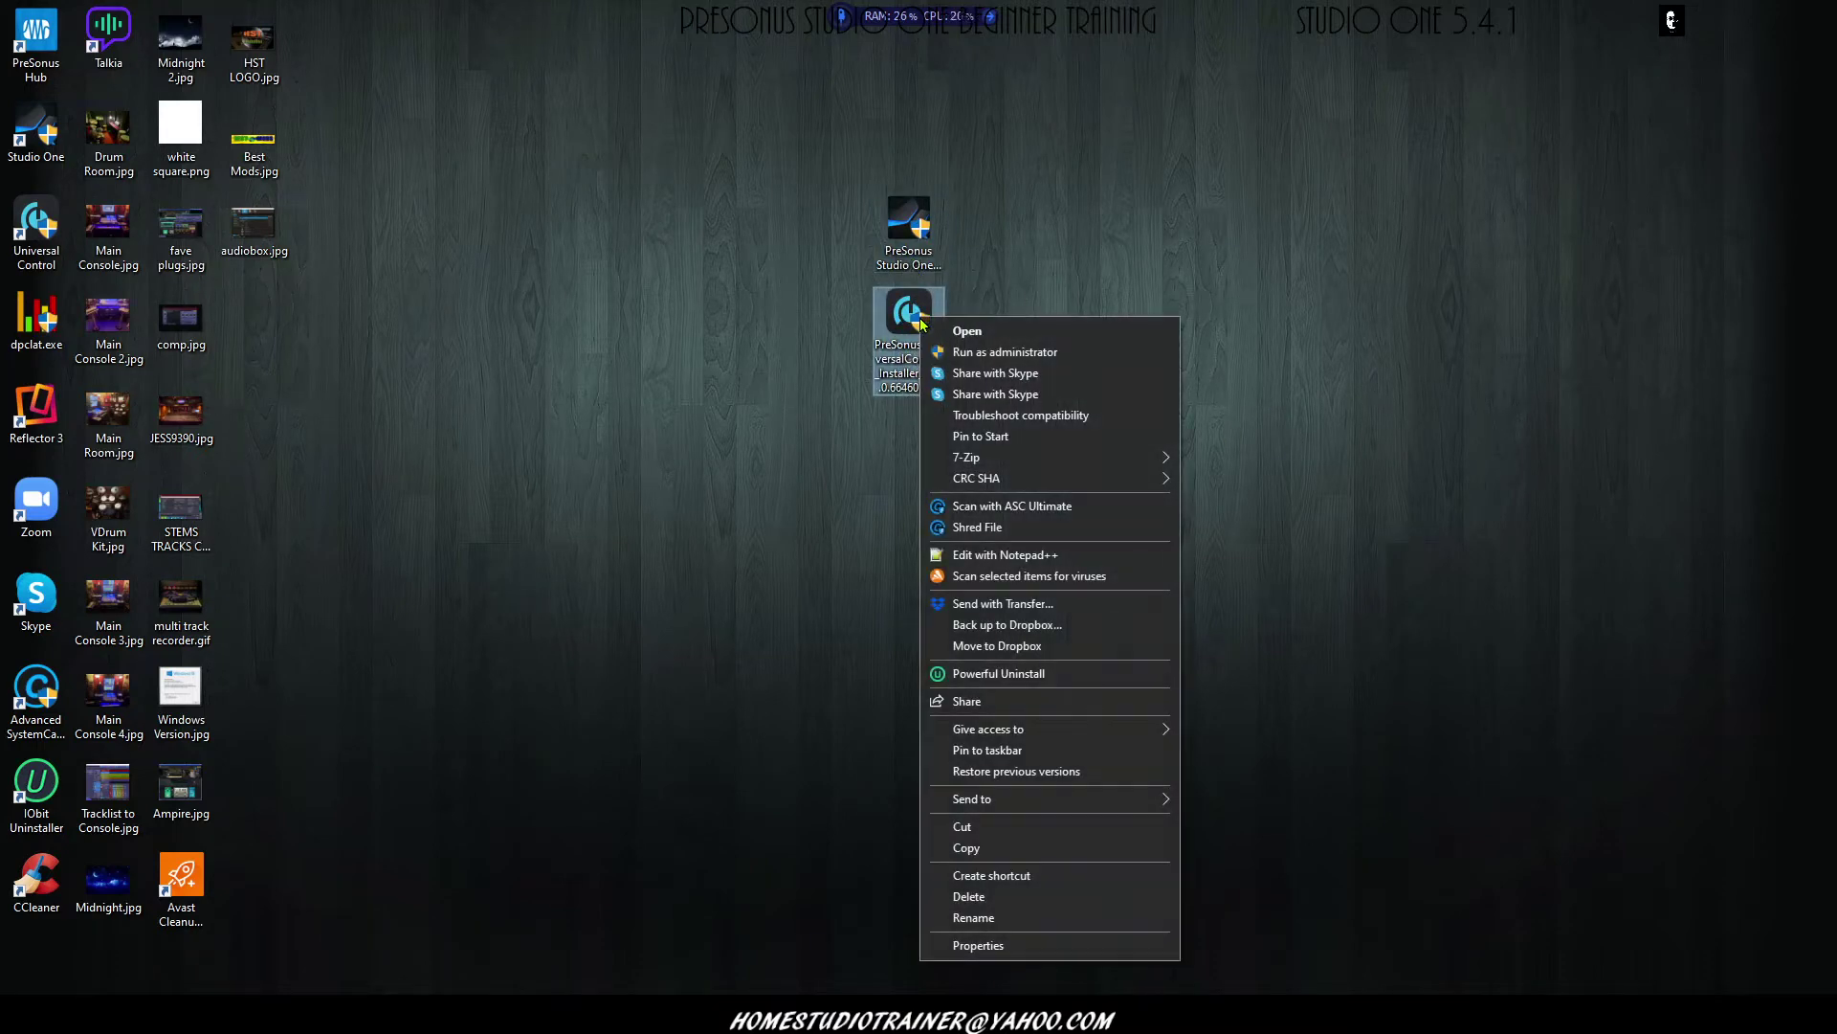
{"action": "left_click", "coordinate": [985, 352]}
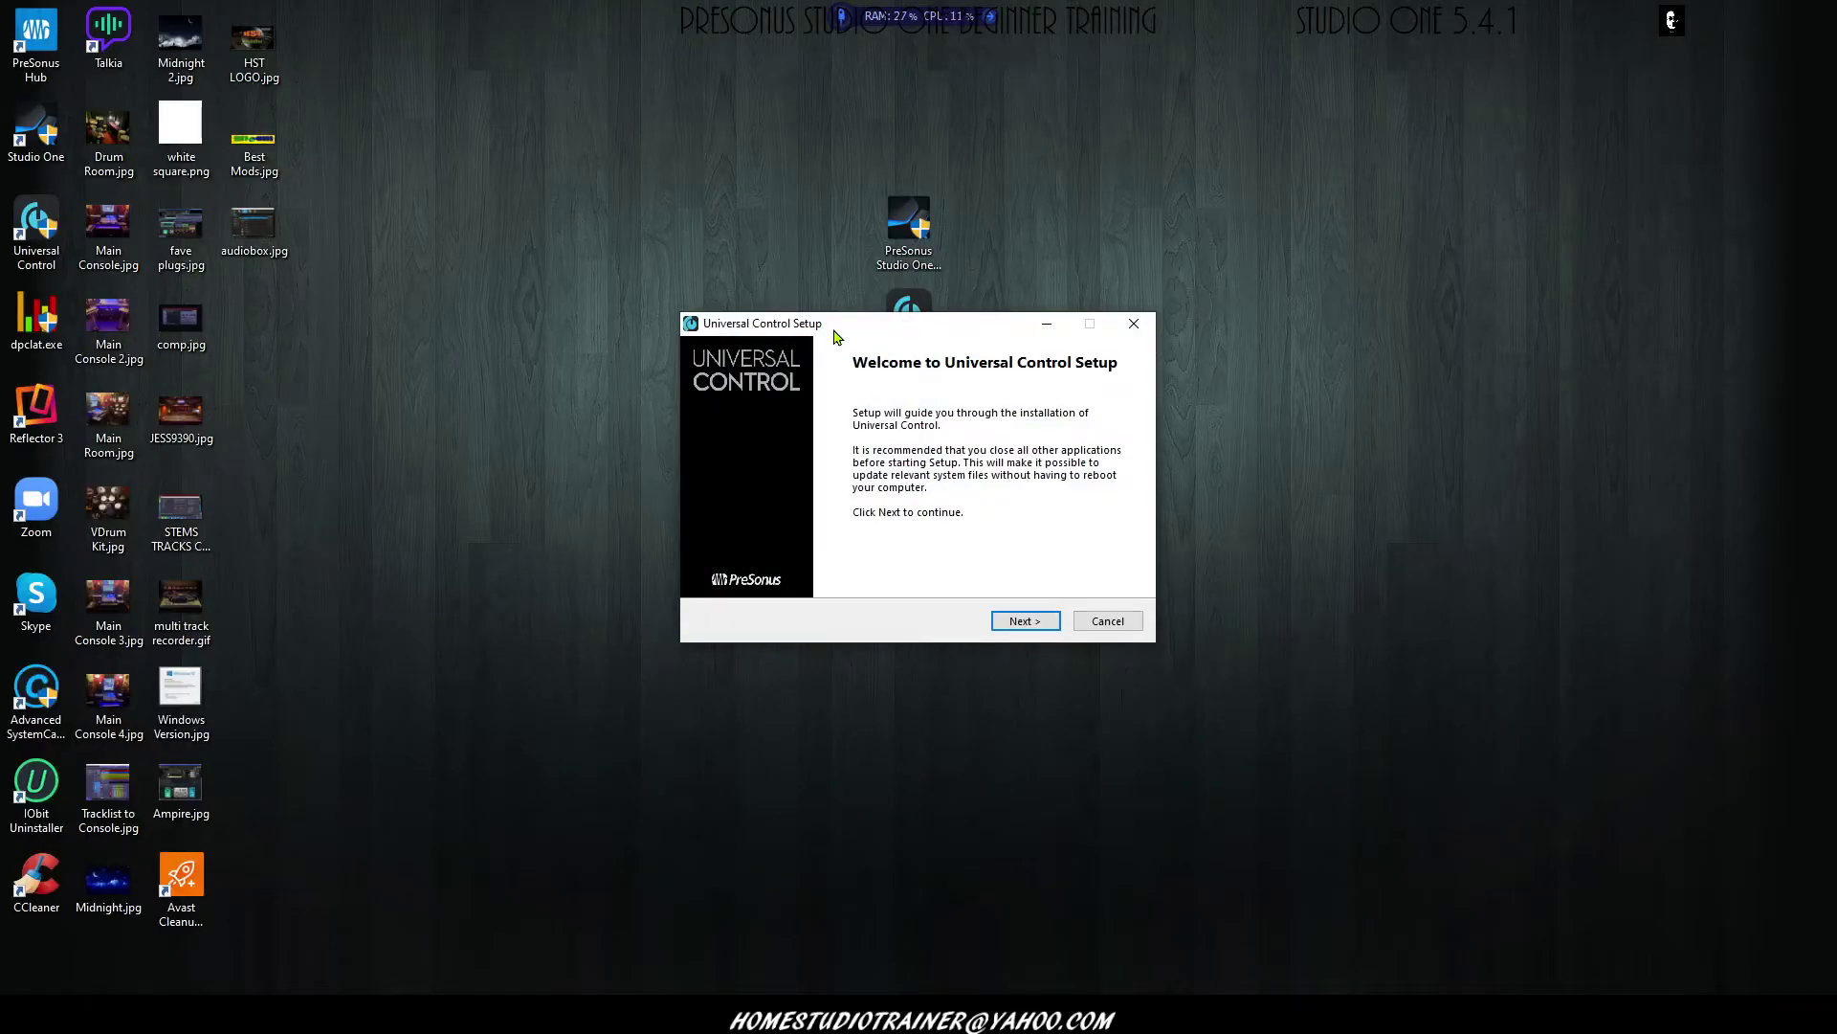
{"action": "left_click_drag", "start_coordinate": [834, 331], "coordinate": [824, 409]}
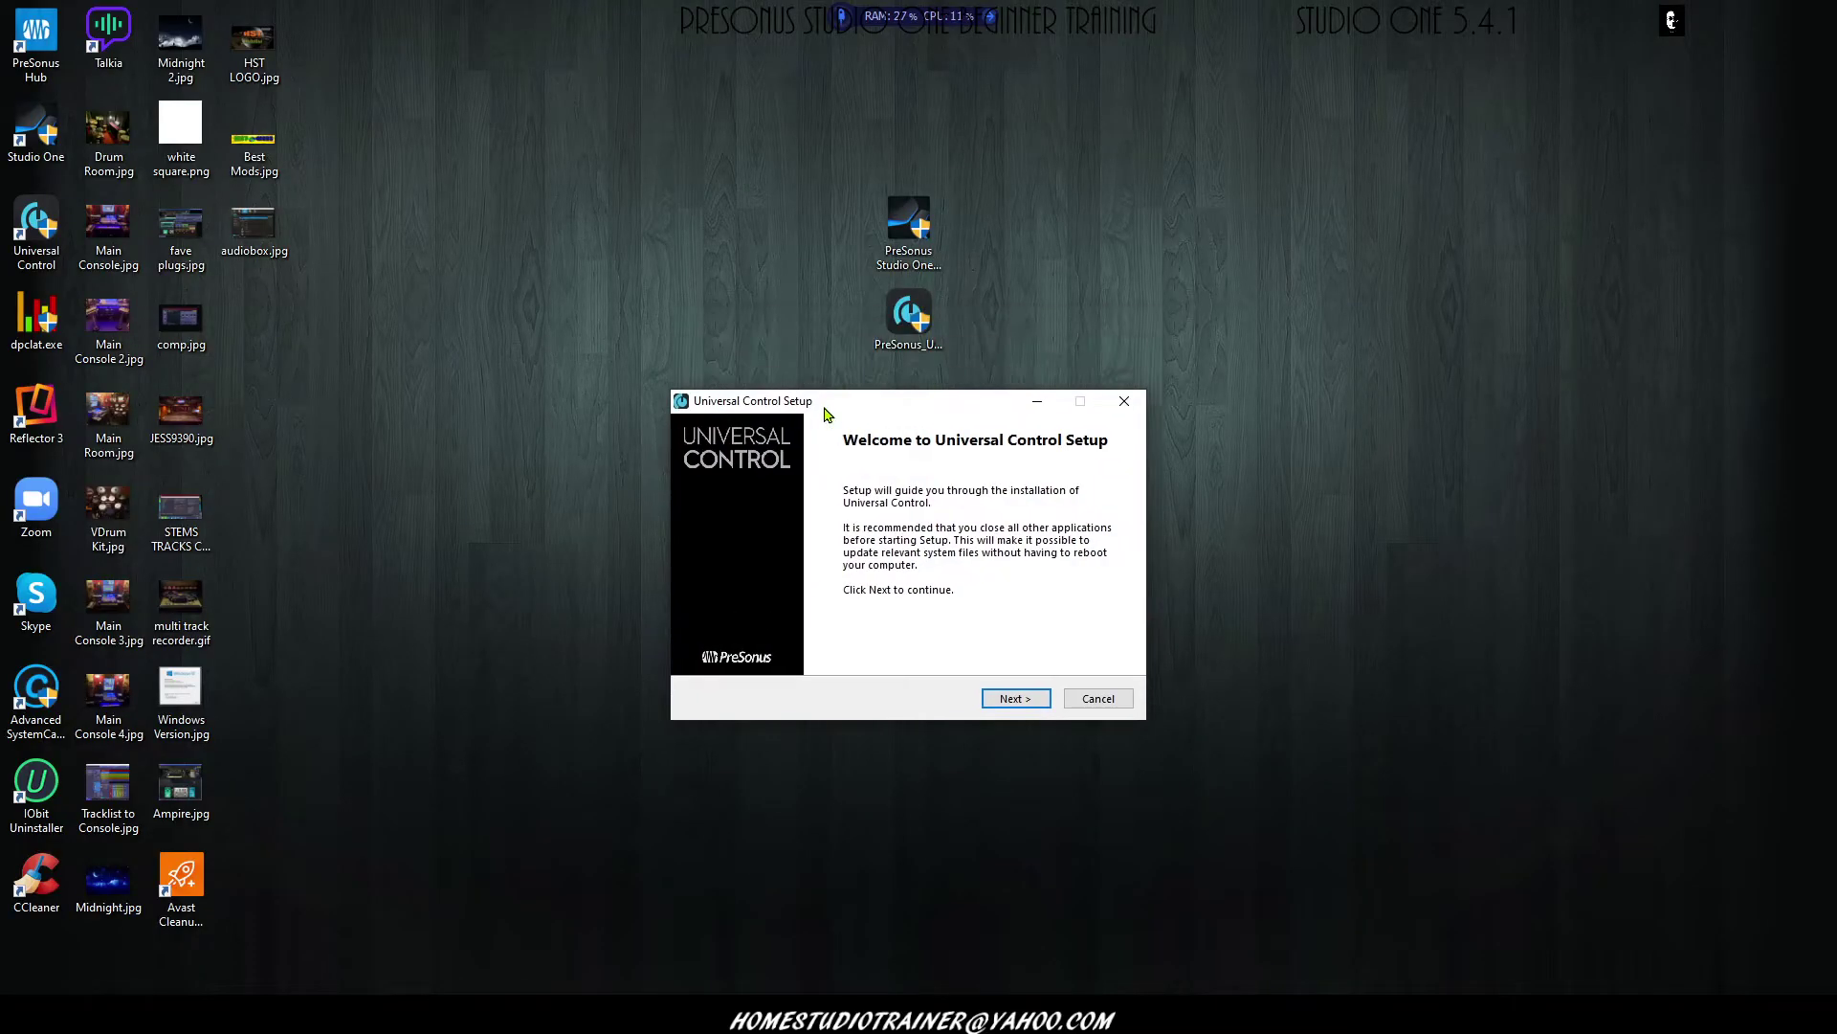
- Accept the Universal Control license agreement and keep C:\Program Files\PreSonus\Universal Control as the destination folder
{"action": "left_click", "coordinate": [1024, 704]}
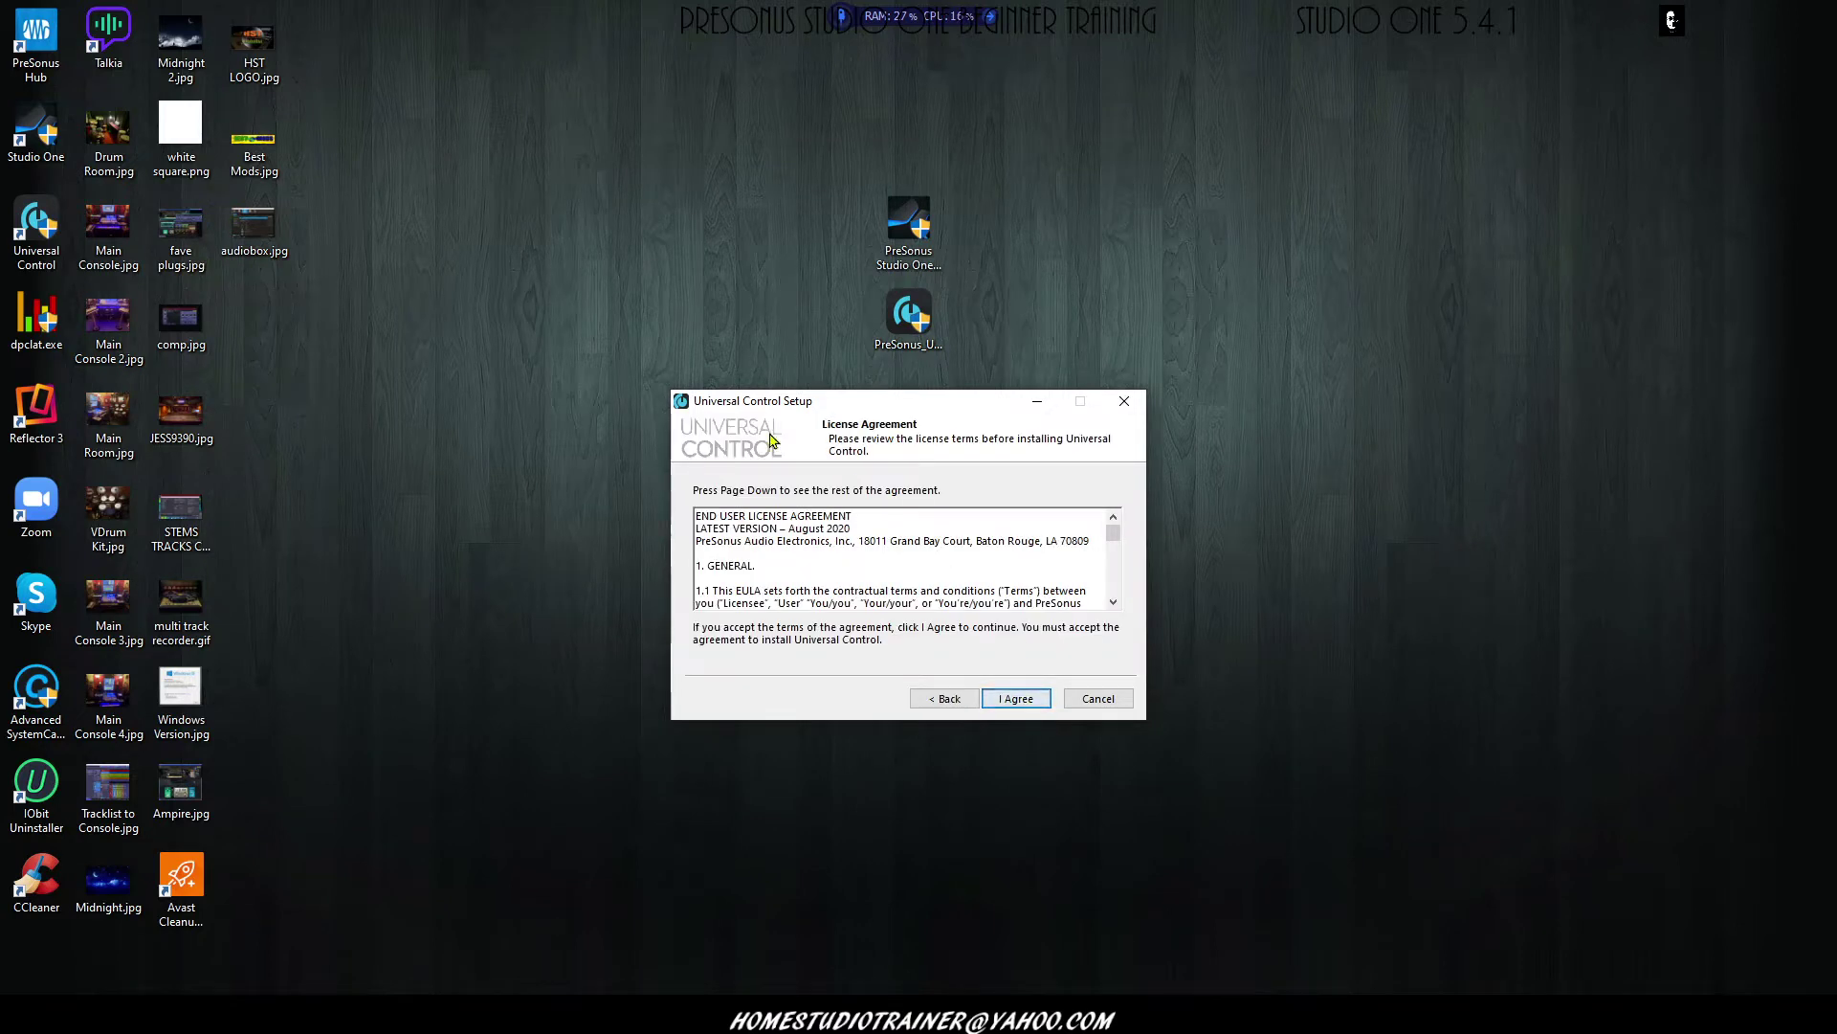
{"action": "left_click", "coordinate": [1013, 698]}
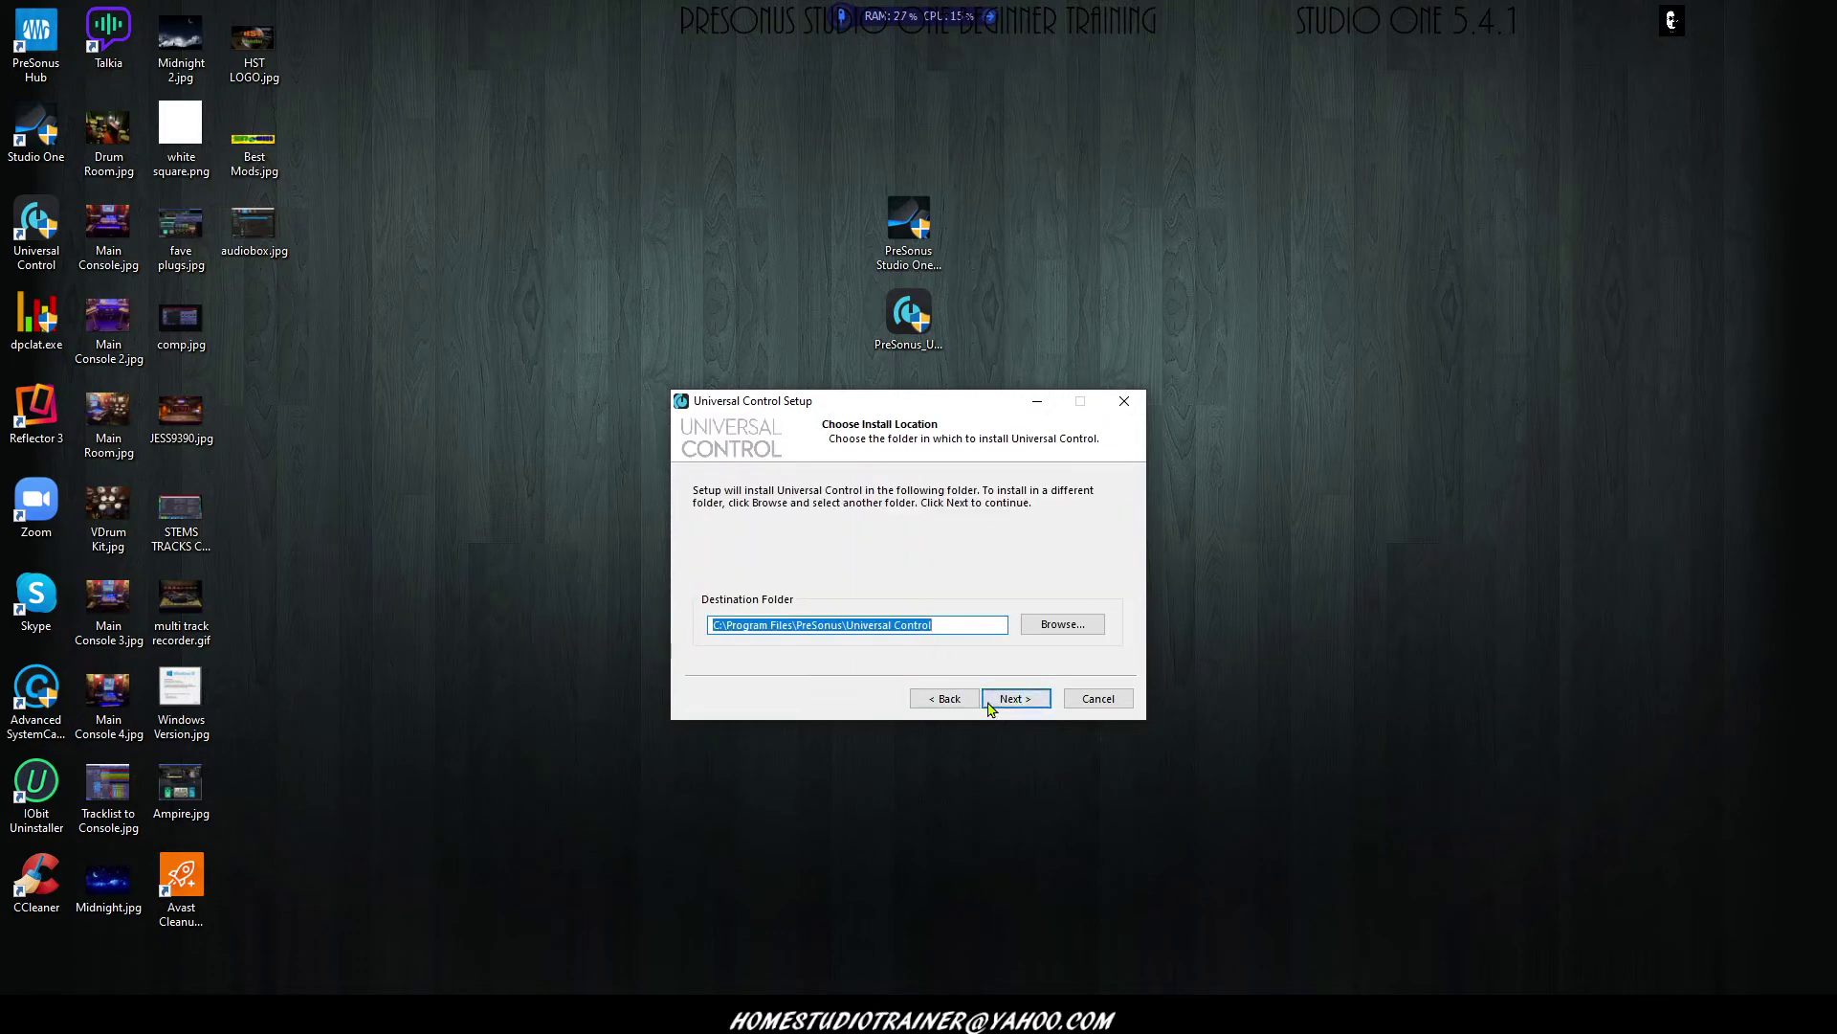
{"action": "left_click", "coordinate": [1017, 700]}
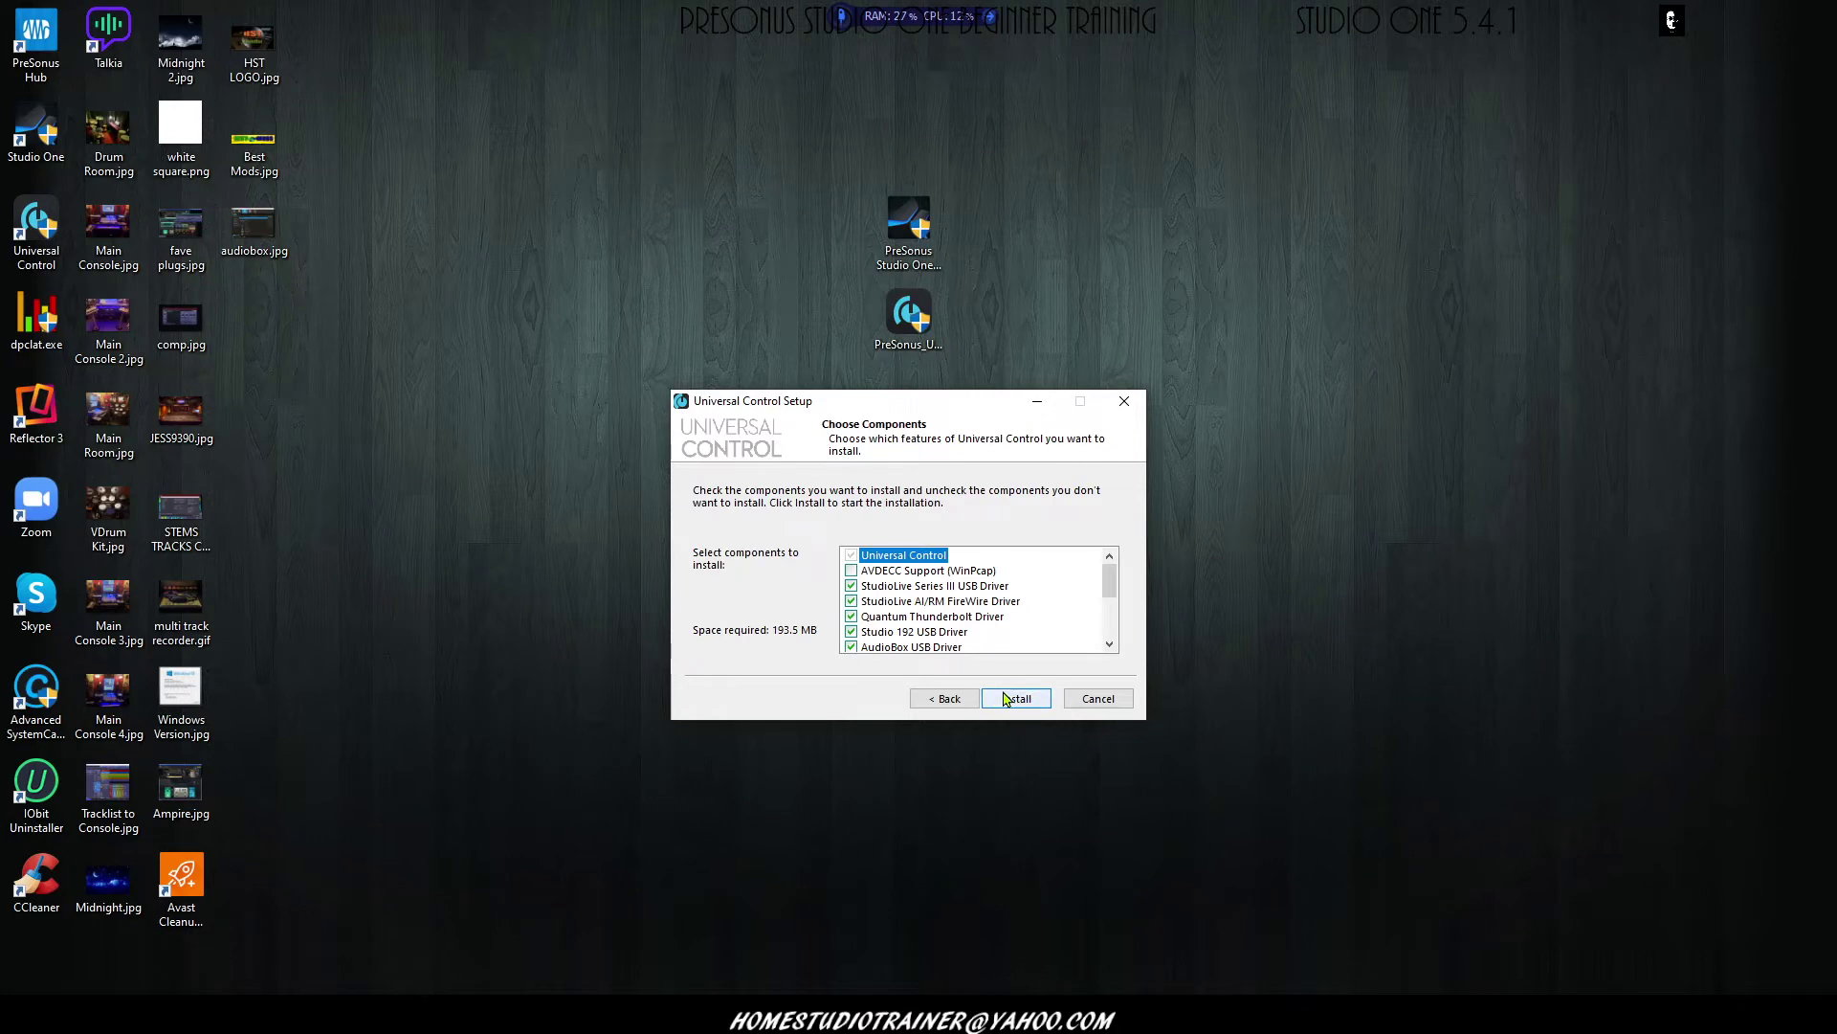
- Review the driver components offered in the Universal Control setup and cancel the installation
{"action": "left_click_drag", "start_coordinate": [1110, 579], "coordinate": [1118, 617]}
{"action": "scroll", "coordinate": [1119, 631], "scroll_direction": "up", "scroll_amount": 4}
{"action": "left_click_drag", "start_coordinate": [1113, 571], "coordinate": [1120, 632]}
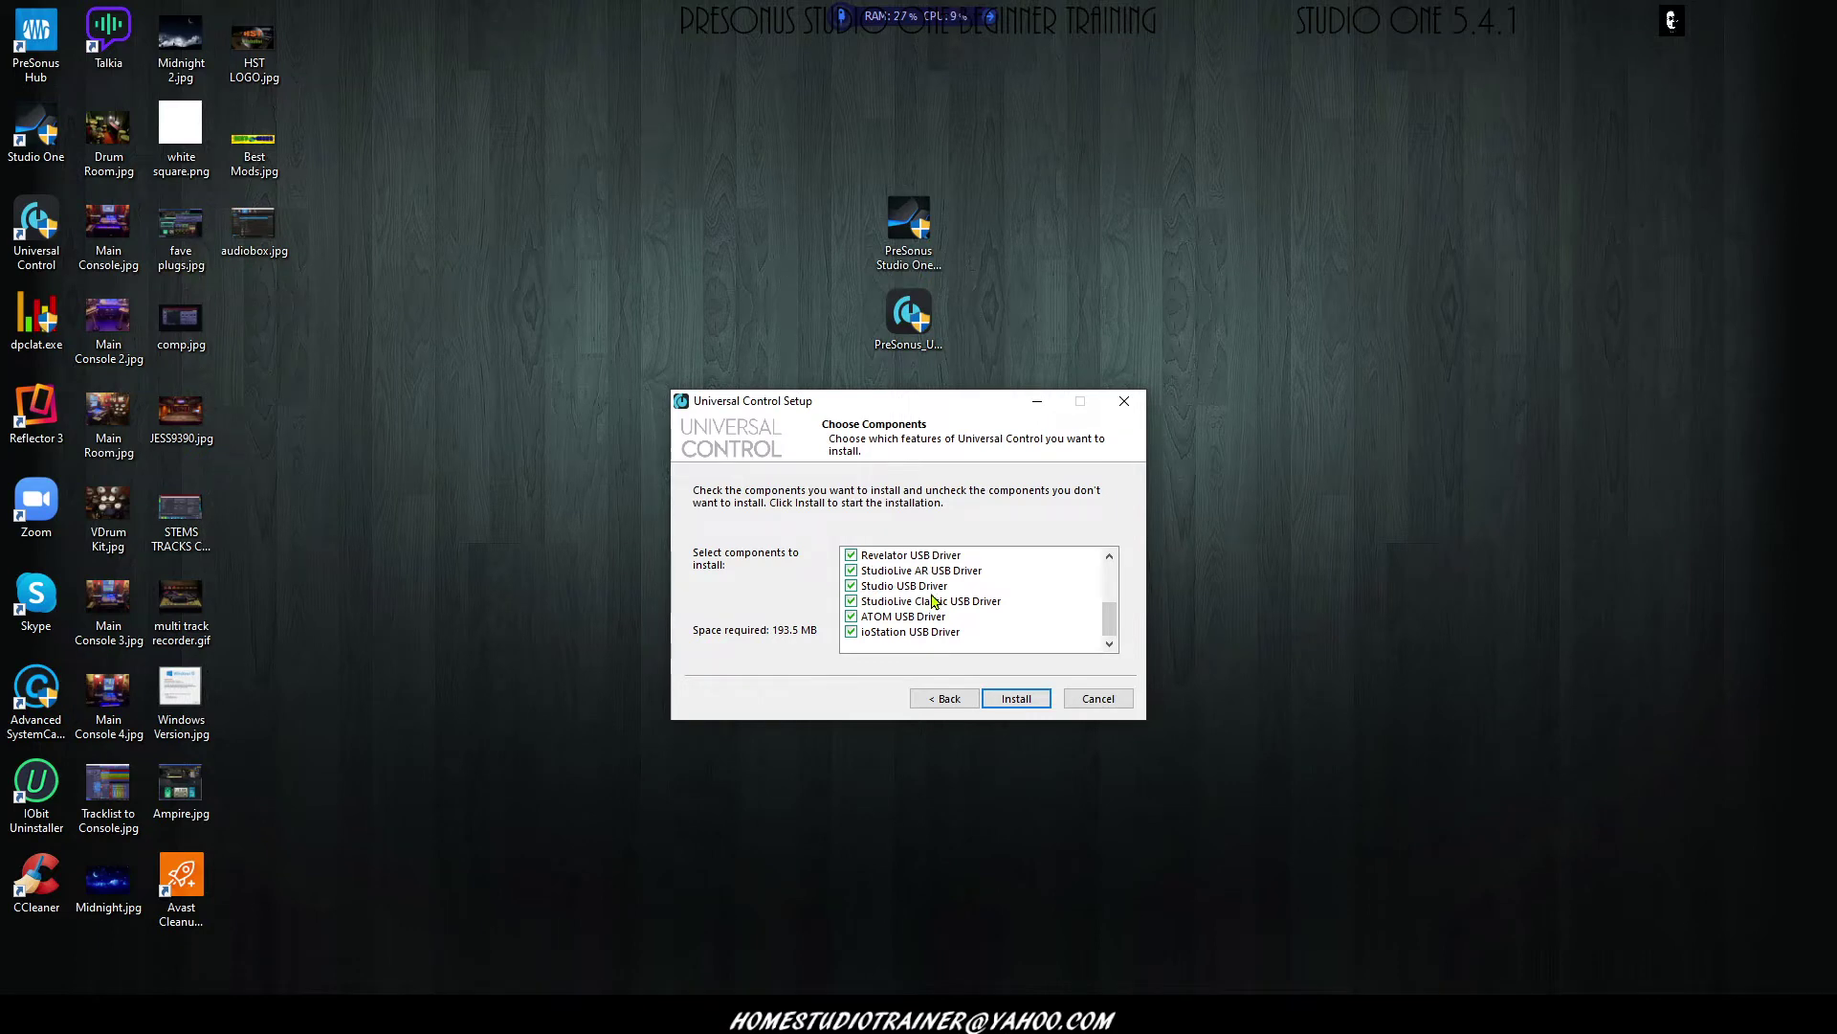
{"action": "scroll", "coordinate": [952, 594], "scroll_direction": "up", "scroll_amount": 2}
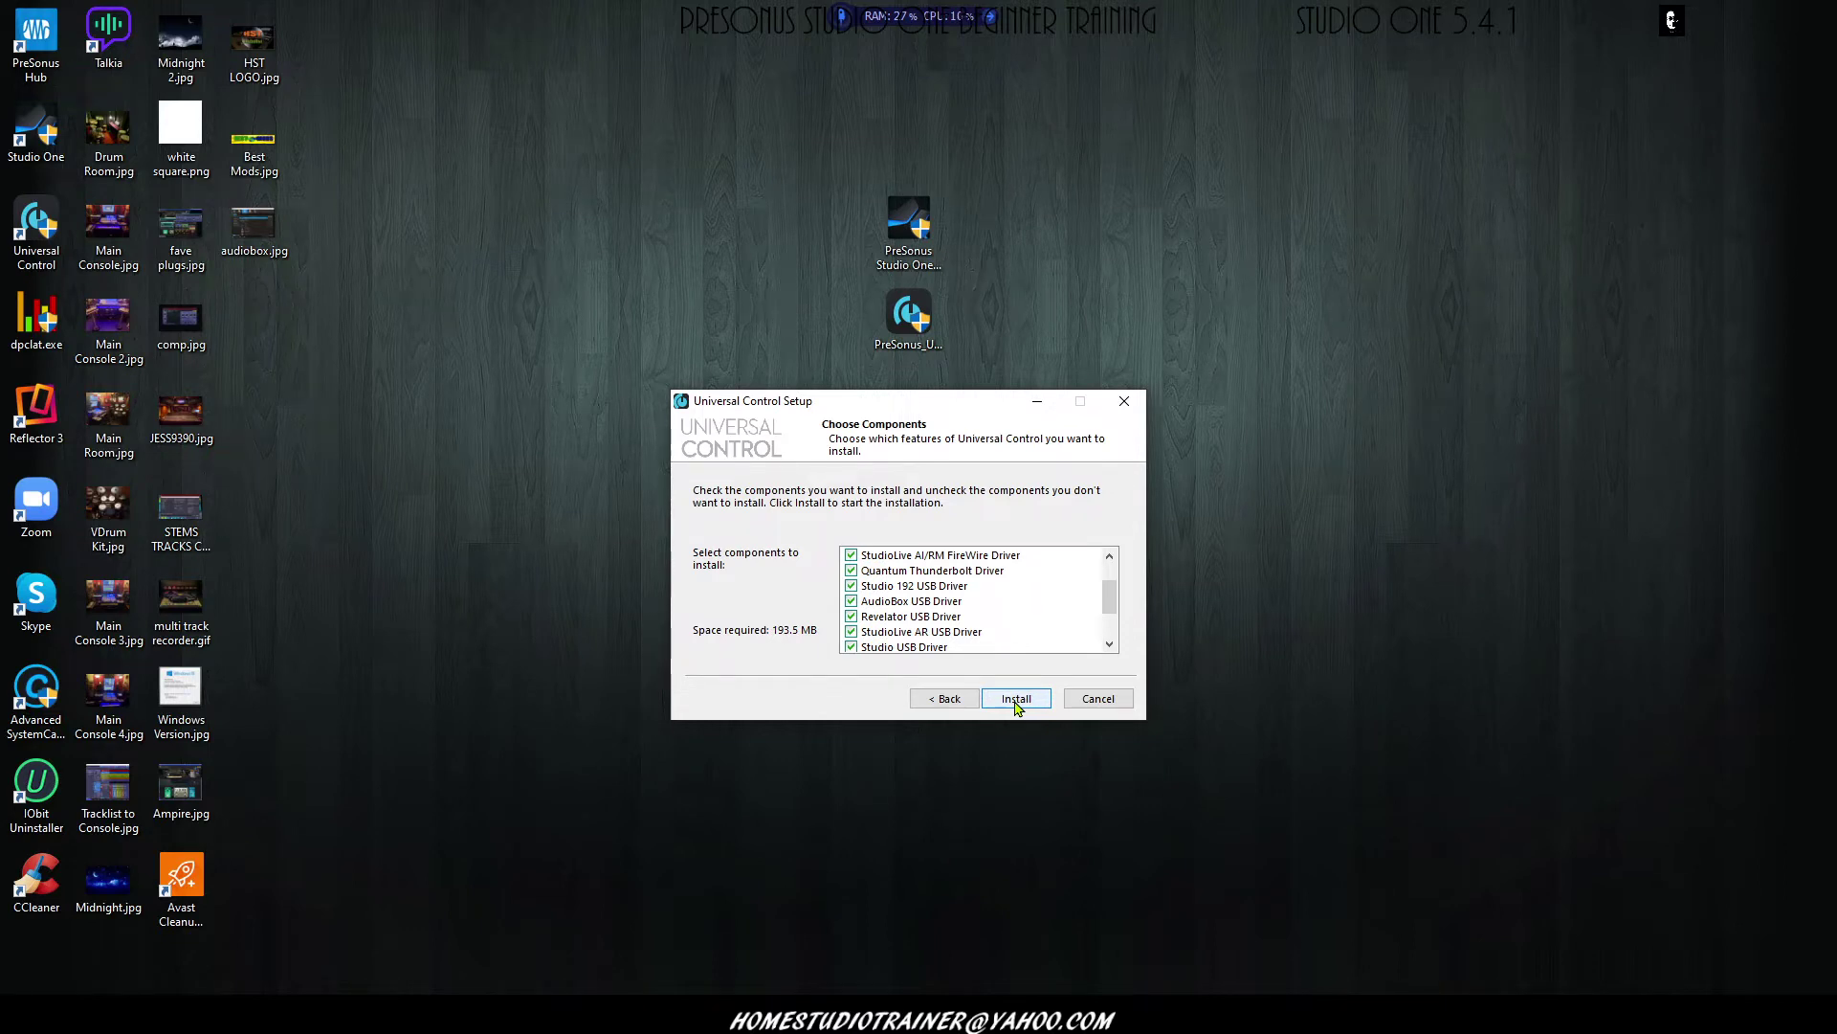
{"action": "left_click", "coordinate": [1100, 701]}
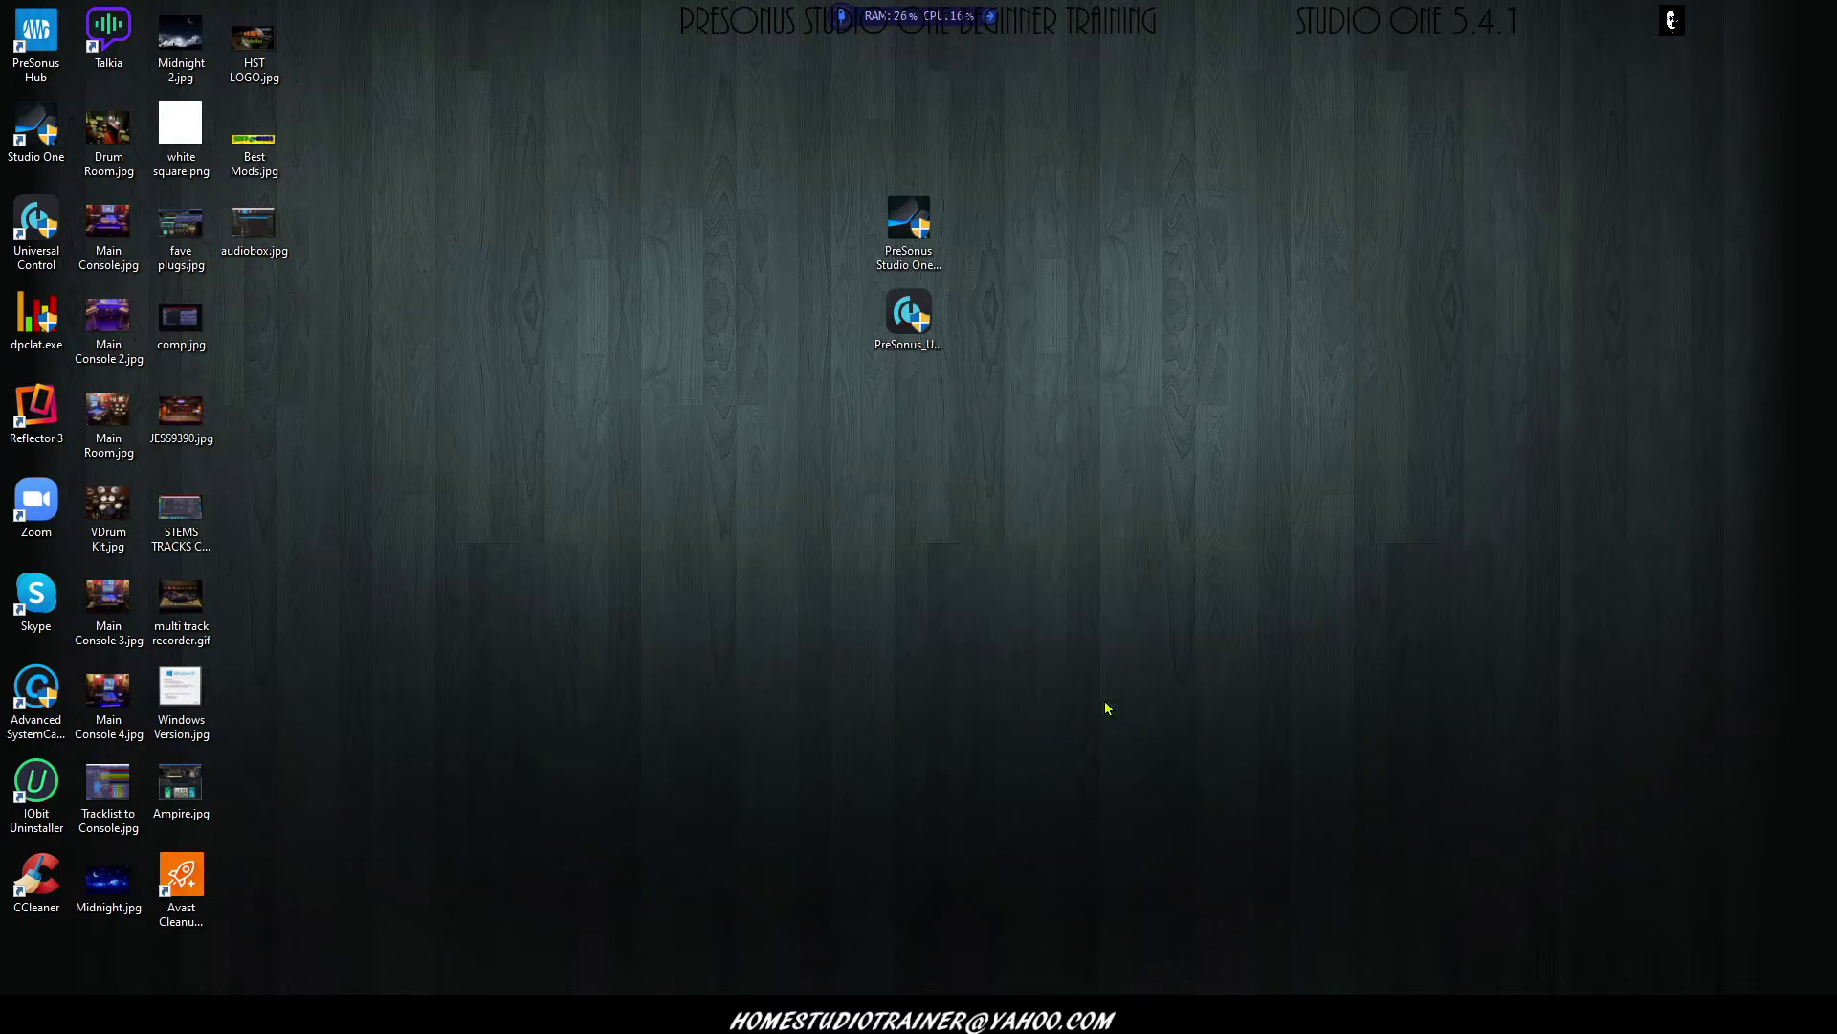
- Move the Universal Control installer to the desktop's upper-right corner and run the PreSonus Studio One 5 installer as administrator
{"action": "left_click_drag", "start_coordinate": [905, 324], "coordinate": [1744, 81]}
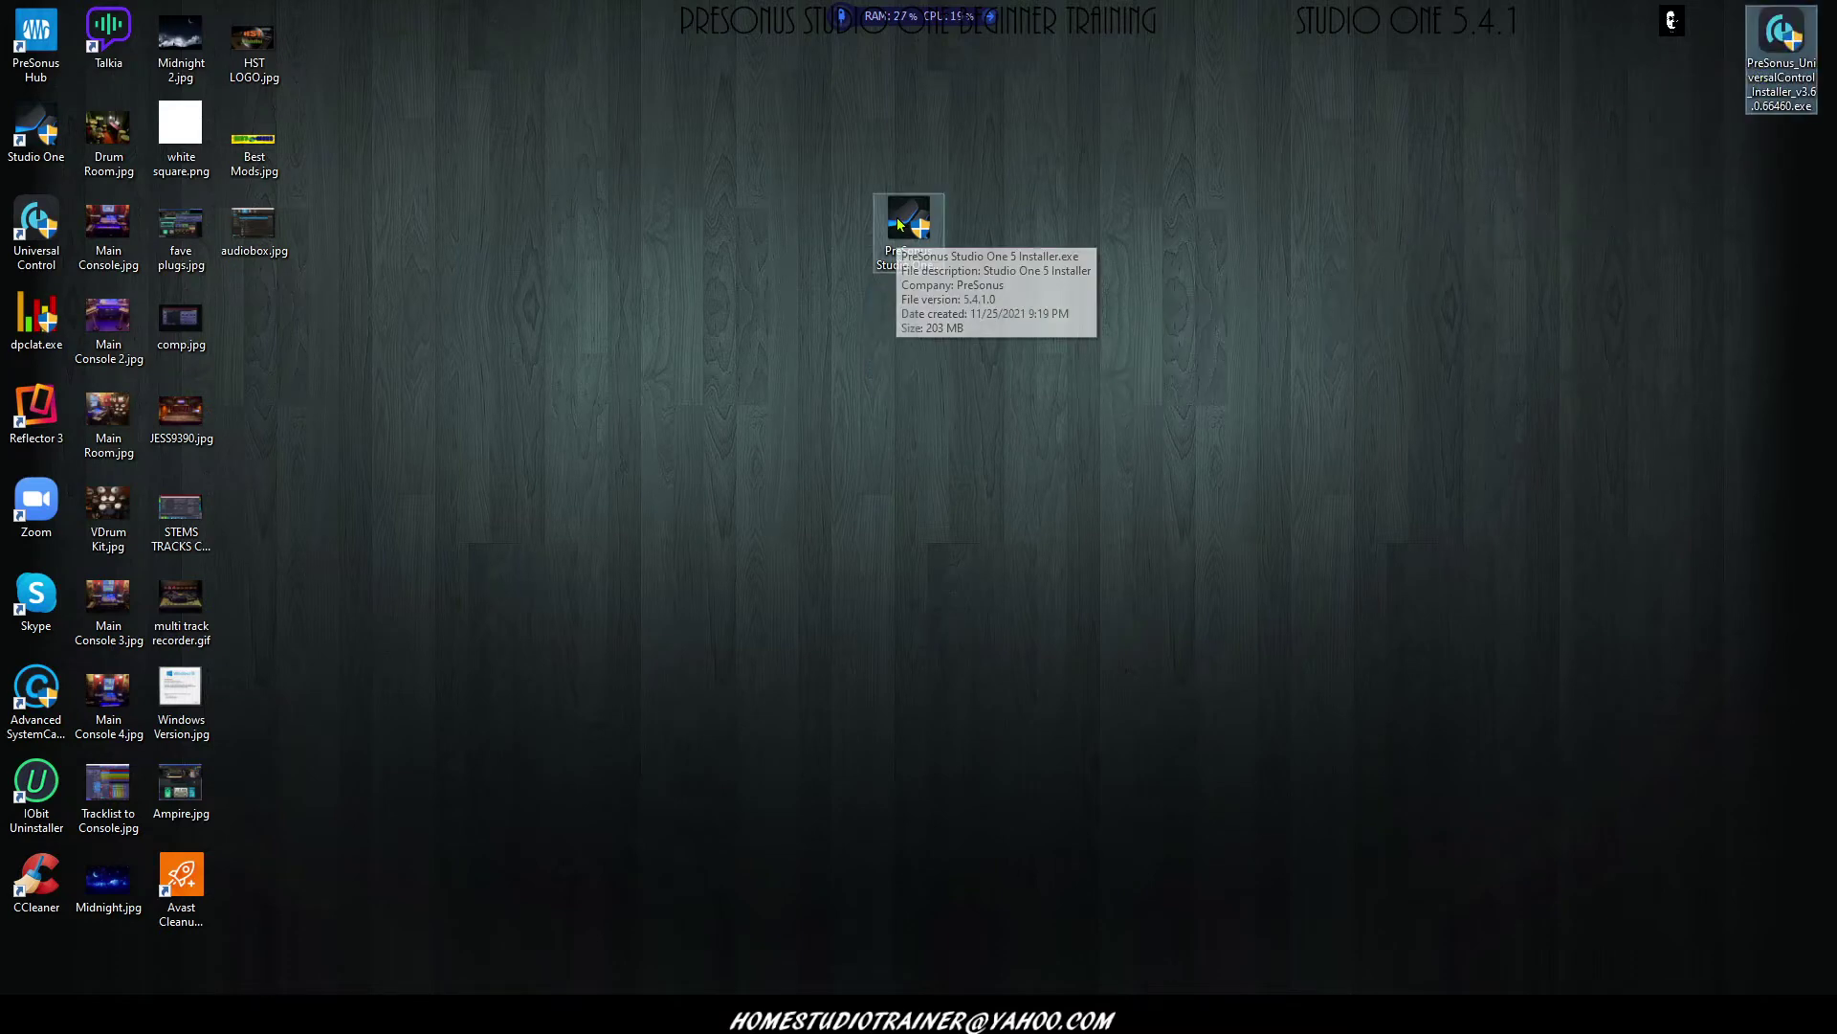
{"action": "right_click", "coordinate": [899, 216]}
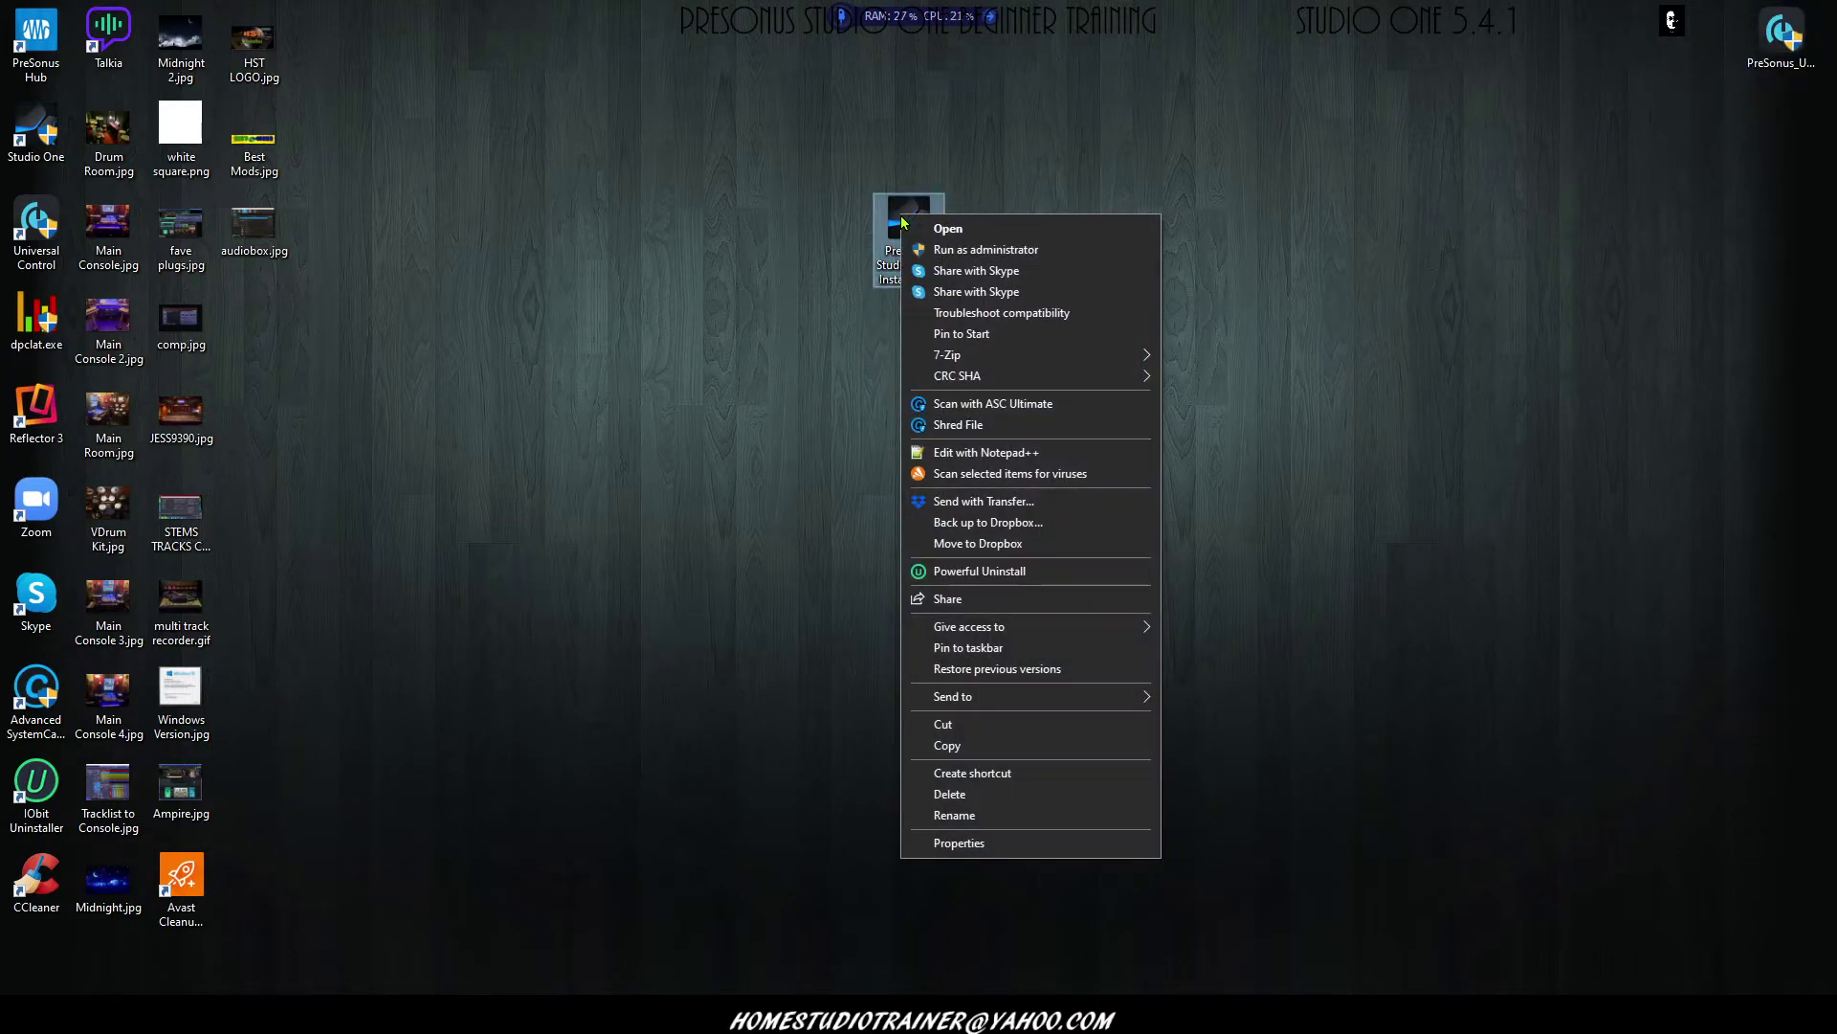
{"action": "left_click", "coordinate": [974, 250]}
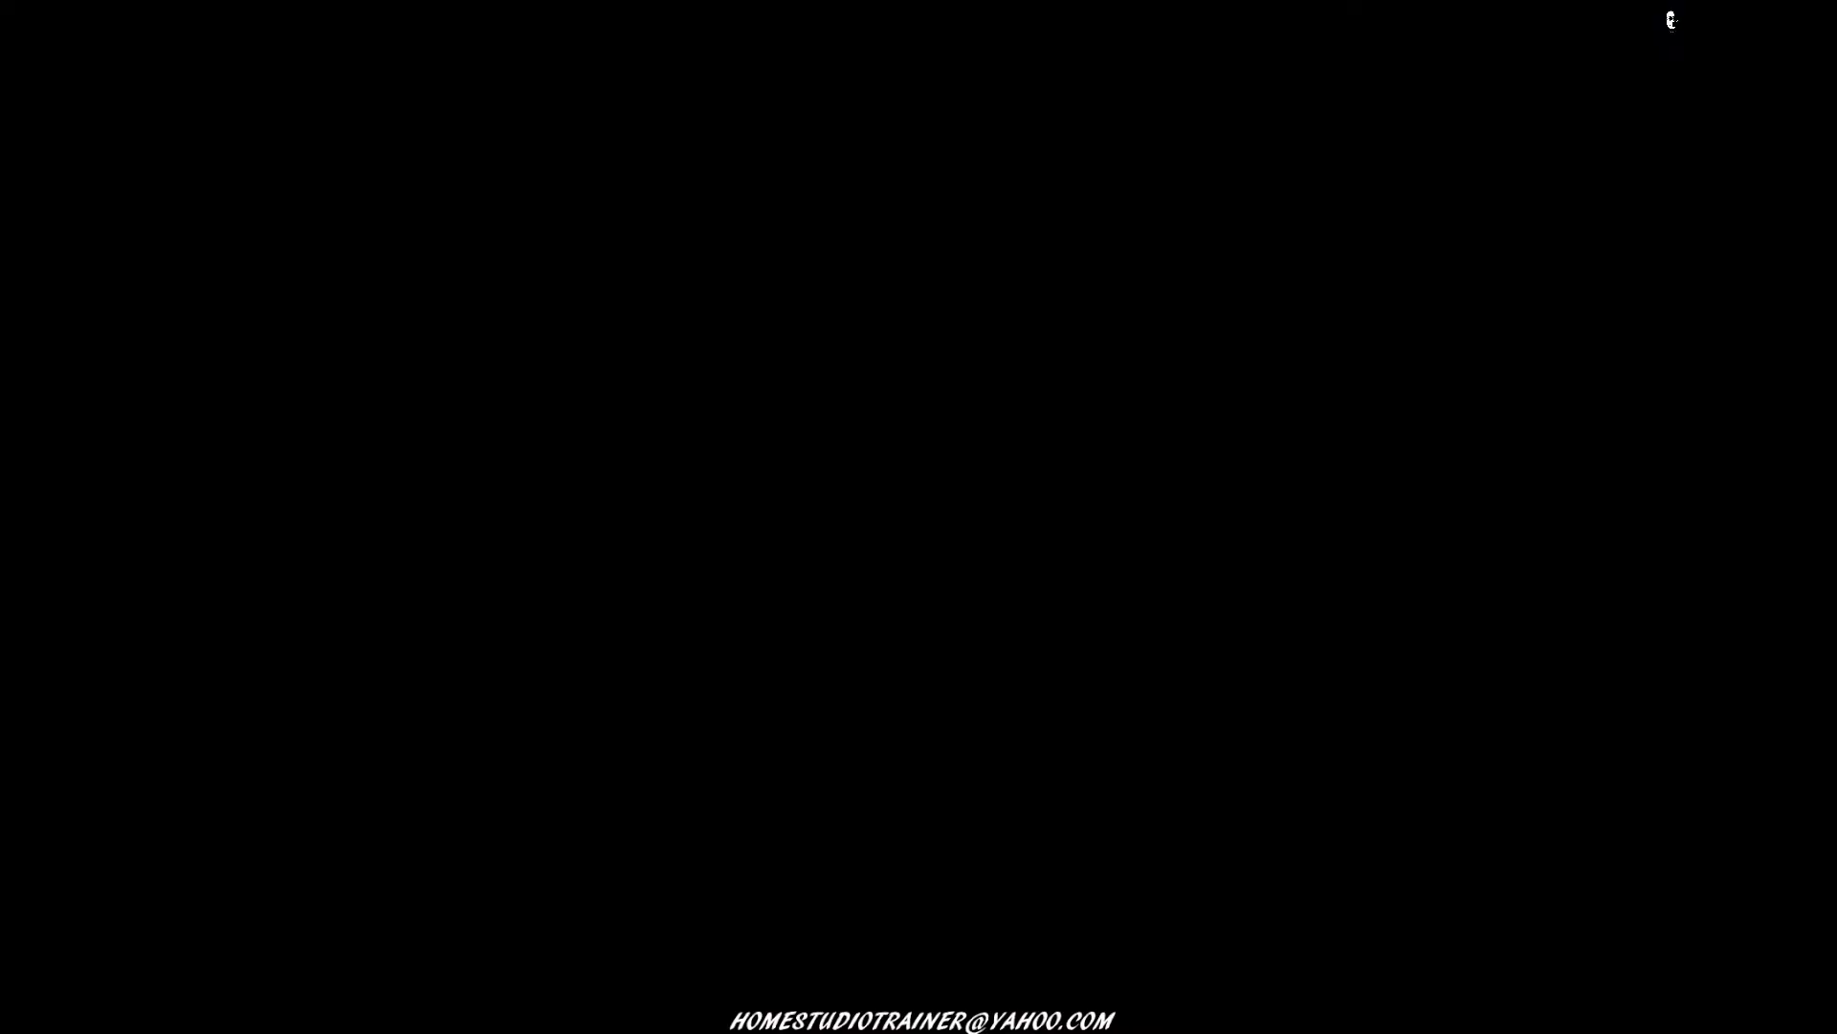
{"action": "left_click", "coordinate": [863, 644]}
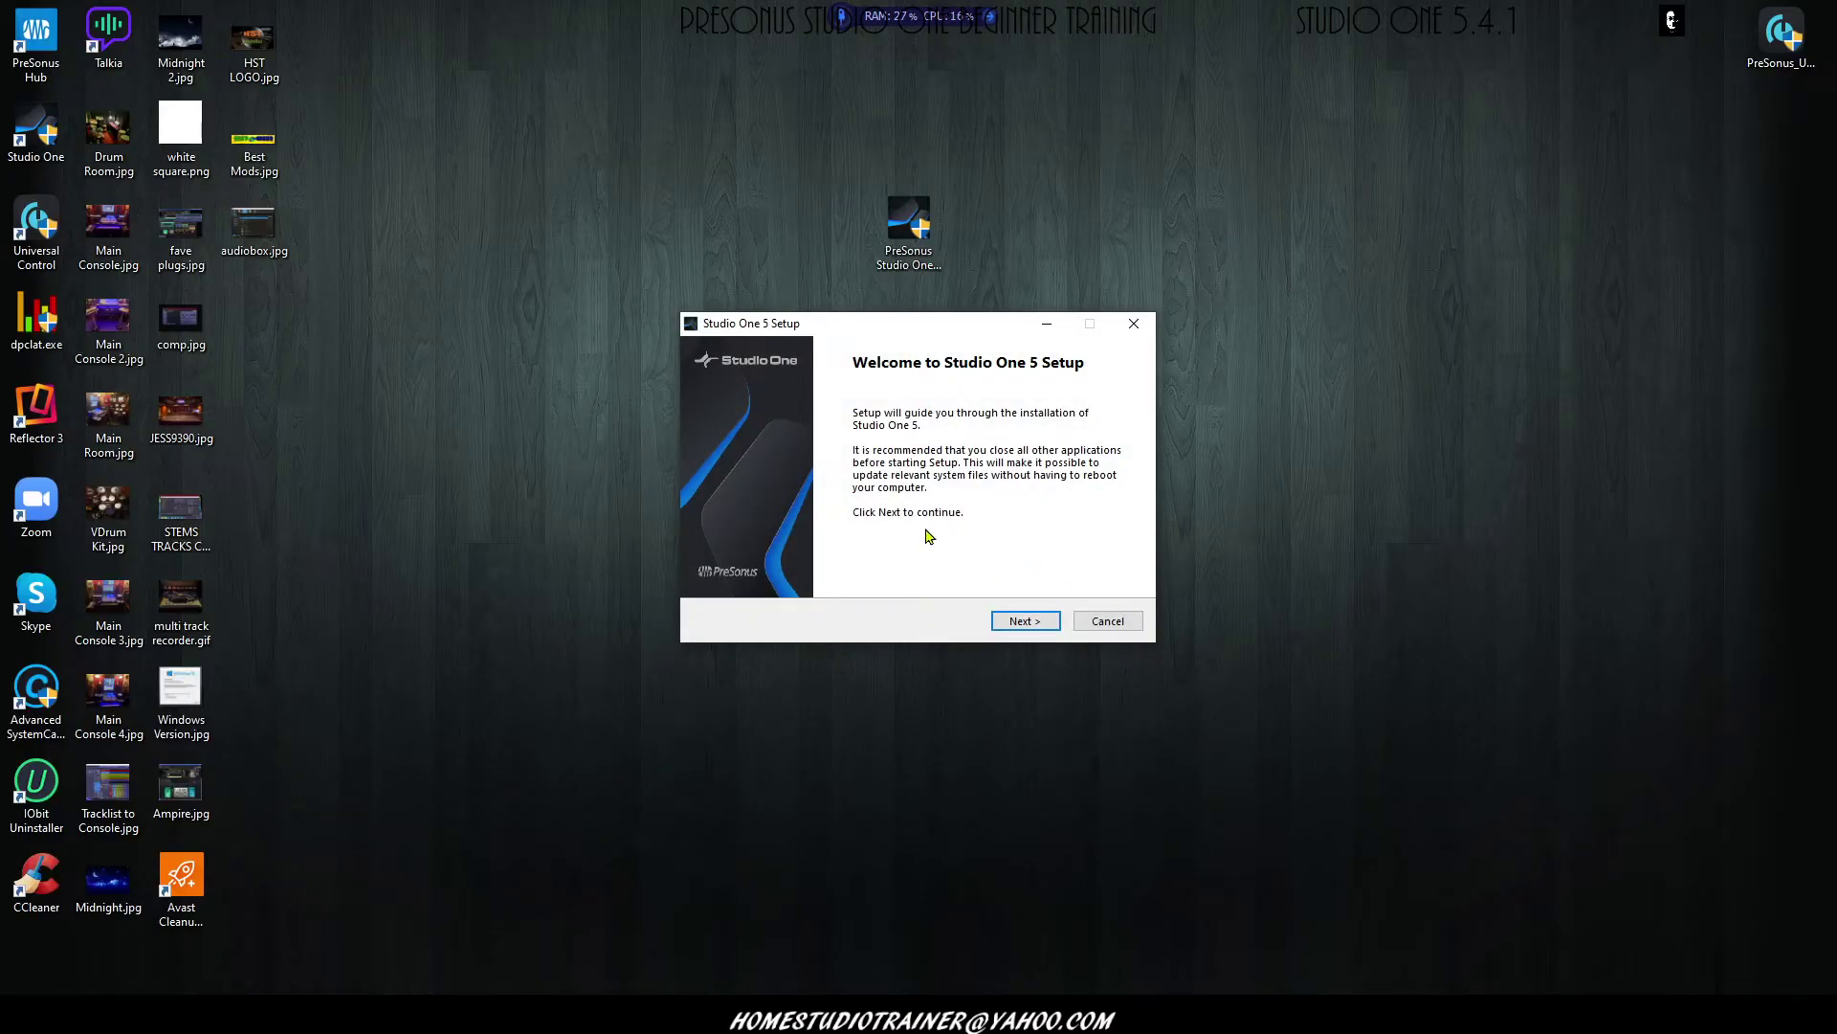
- Accept the Studio One 5 license agreement and cancel the setup at the install location page
{"action": "left_click", "coordinate": [1022, 622]}
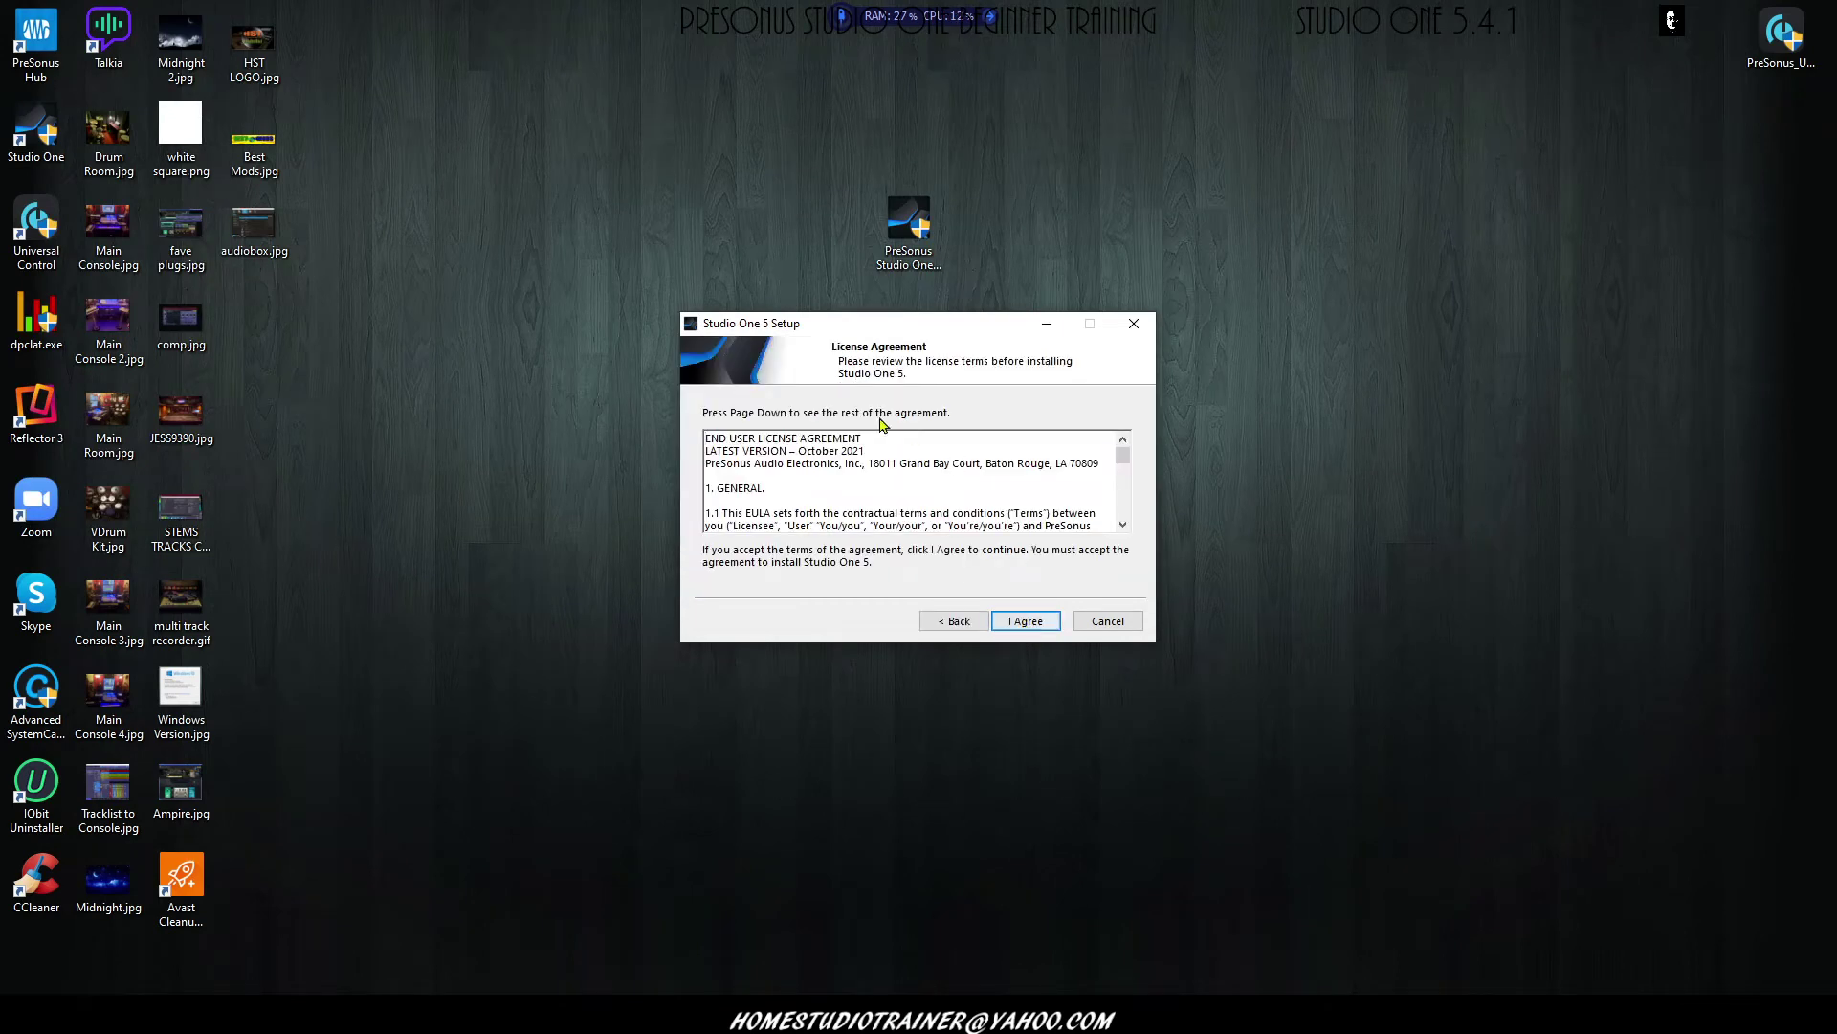
{"action": "left_click", "coordinate": [1018, 623]}
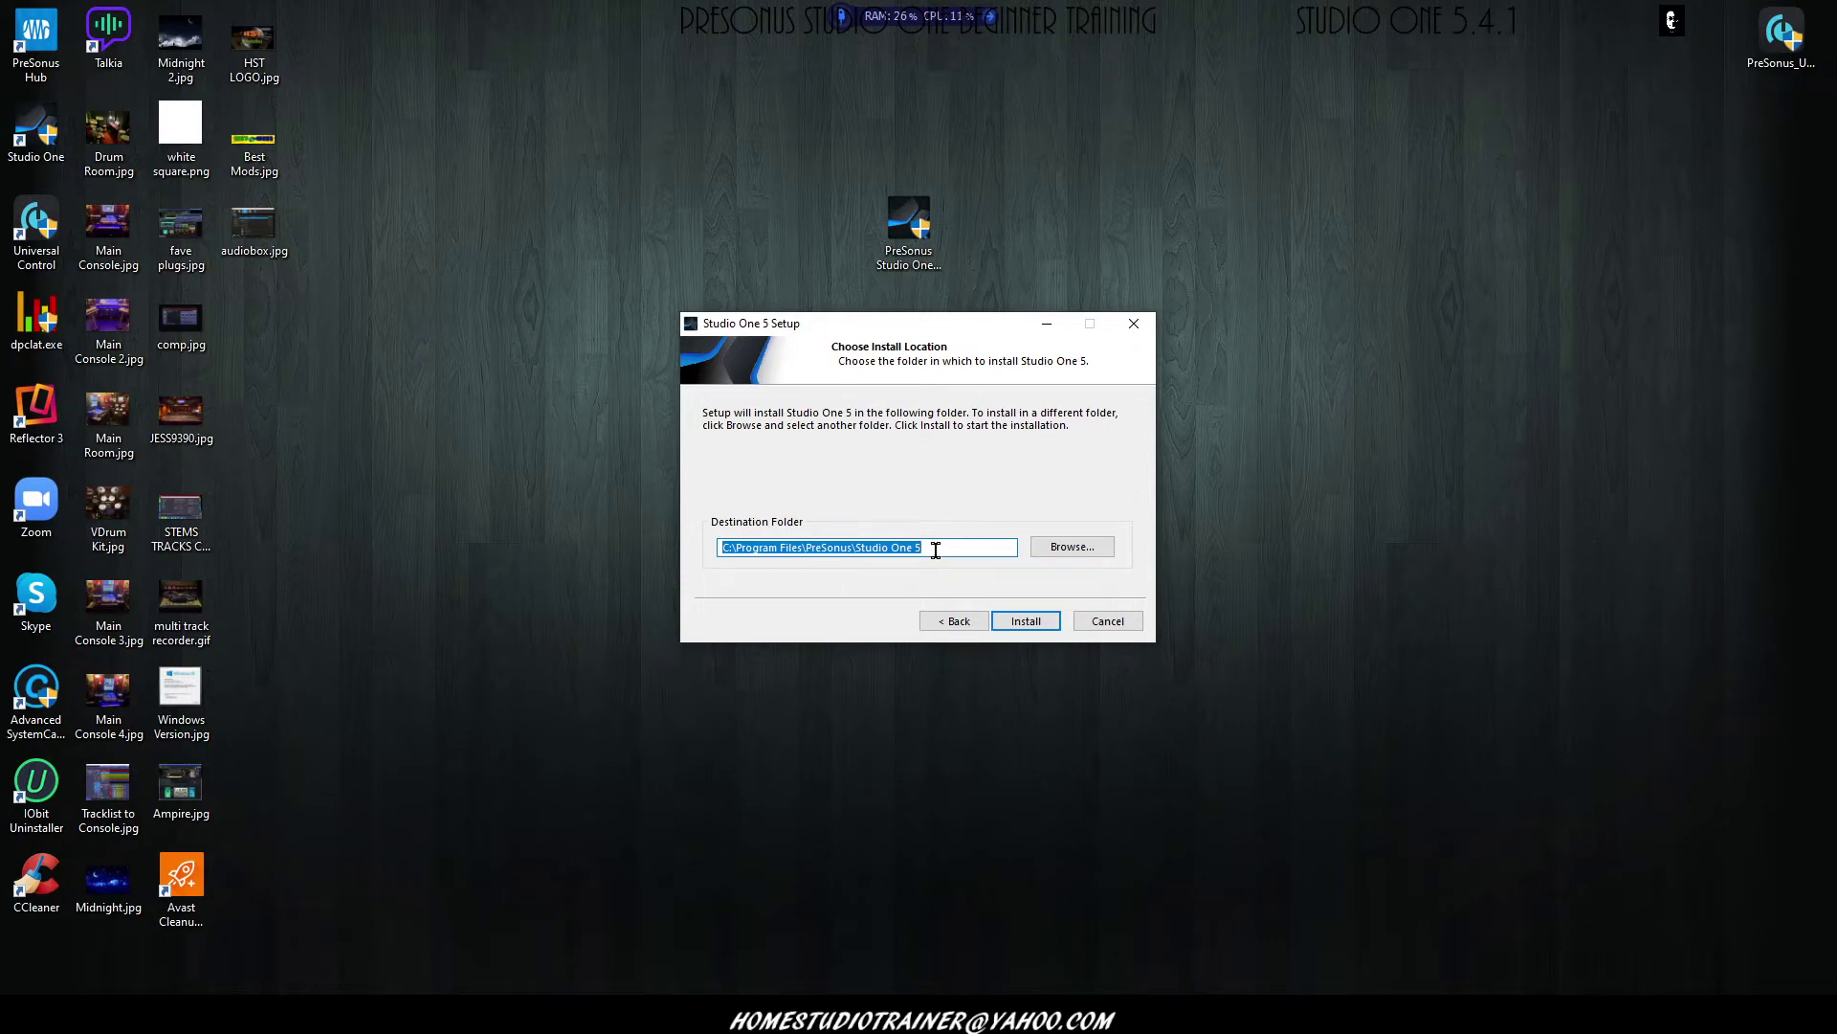
{"action": "left_click", "coordinate": [1106, 624]}
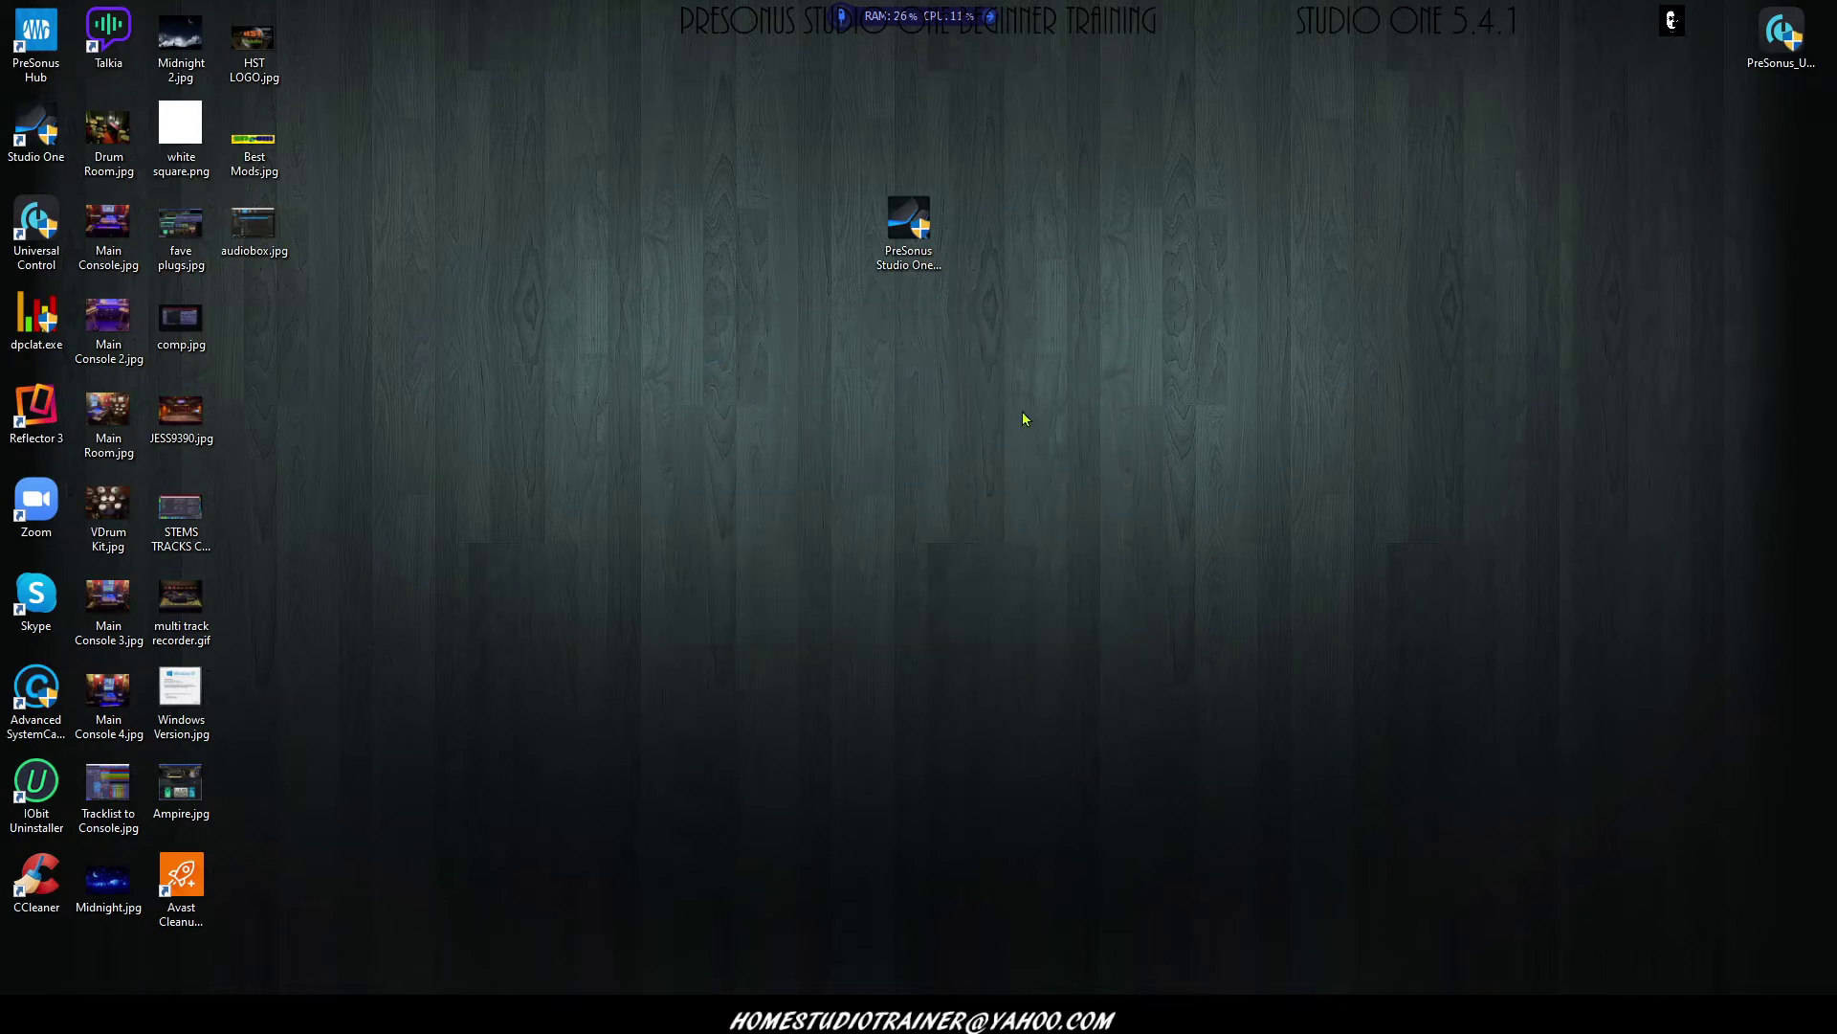
- Place the Studio One 5 installer directly below the Universal Control installer on the desktop and point out the Start menu's power option
{"action": "left_click_drag", "start_coordinate": [926, 260], "coordinate": [1785, 100]}
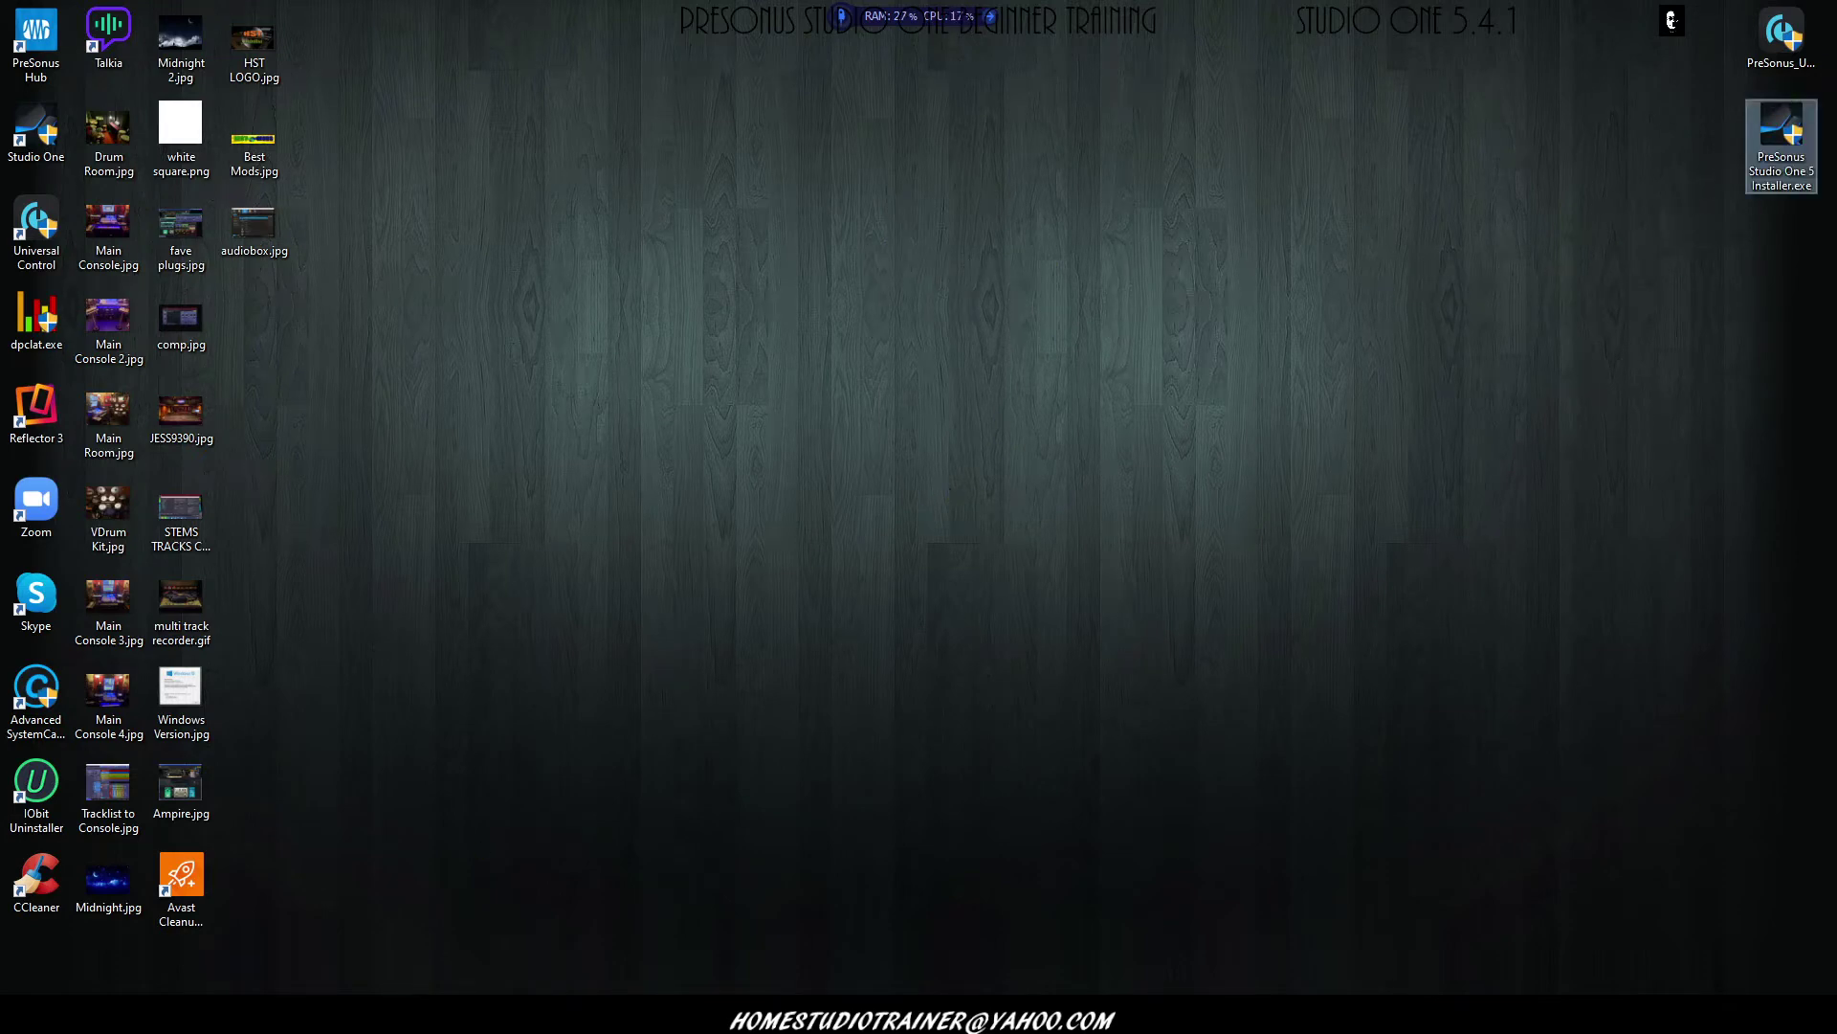
{"action": "left_click", "coordinate": [24, 985]}
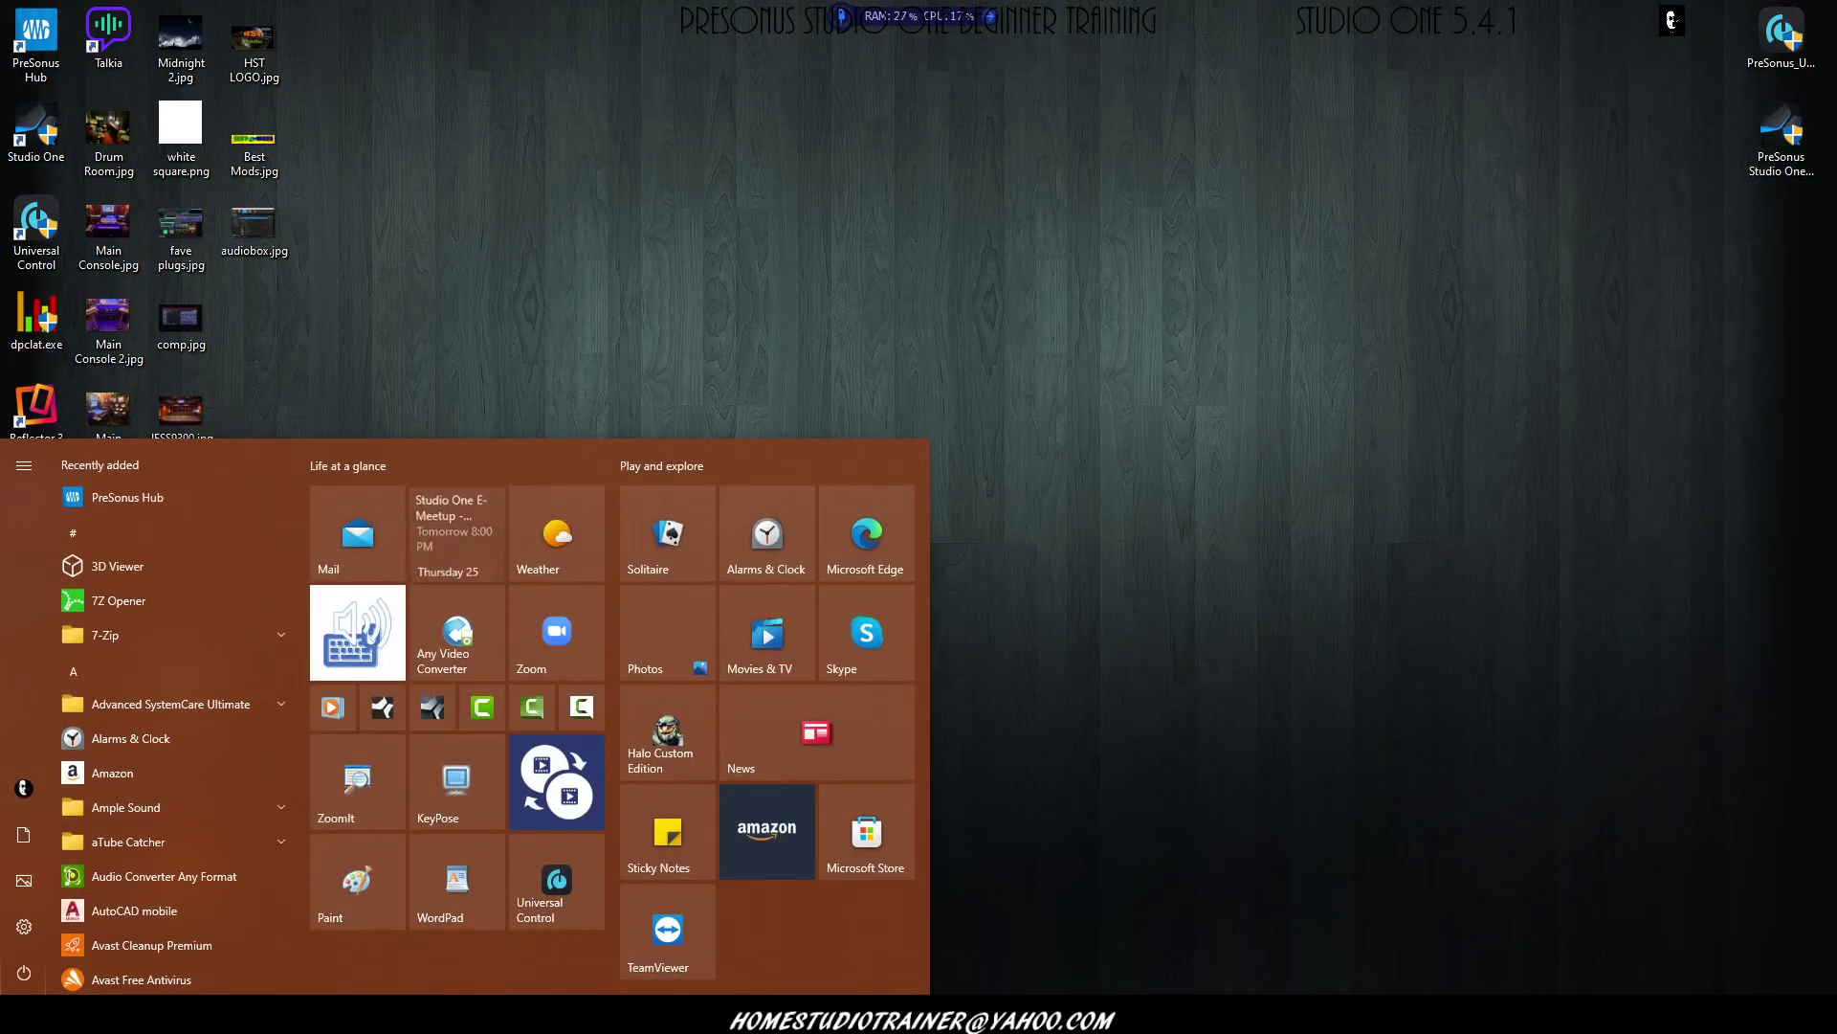
{"action": "left_click", "coordinate": [24, 972]}
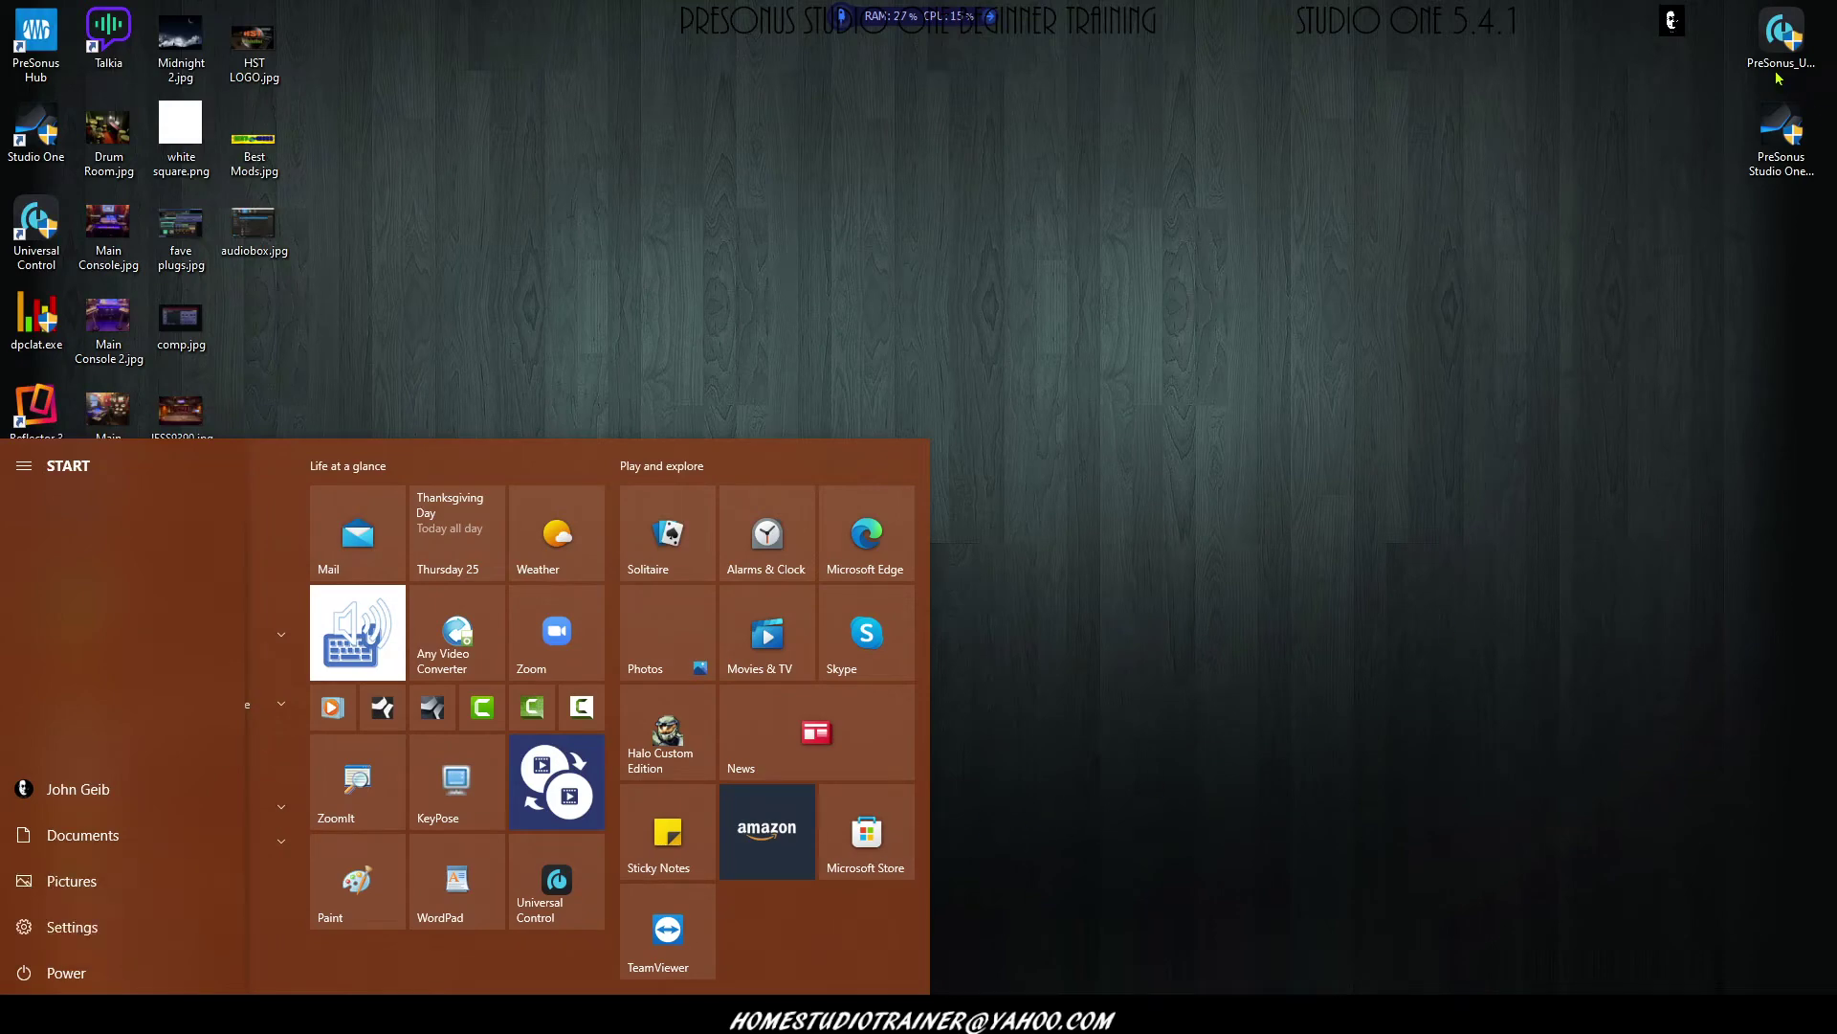
{"action": "left_click", "coordinate": [1518, 389]}
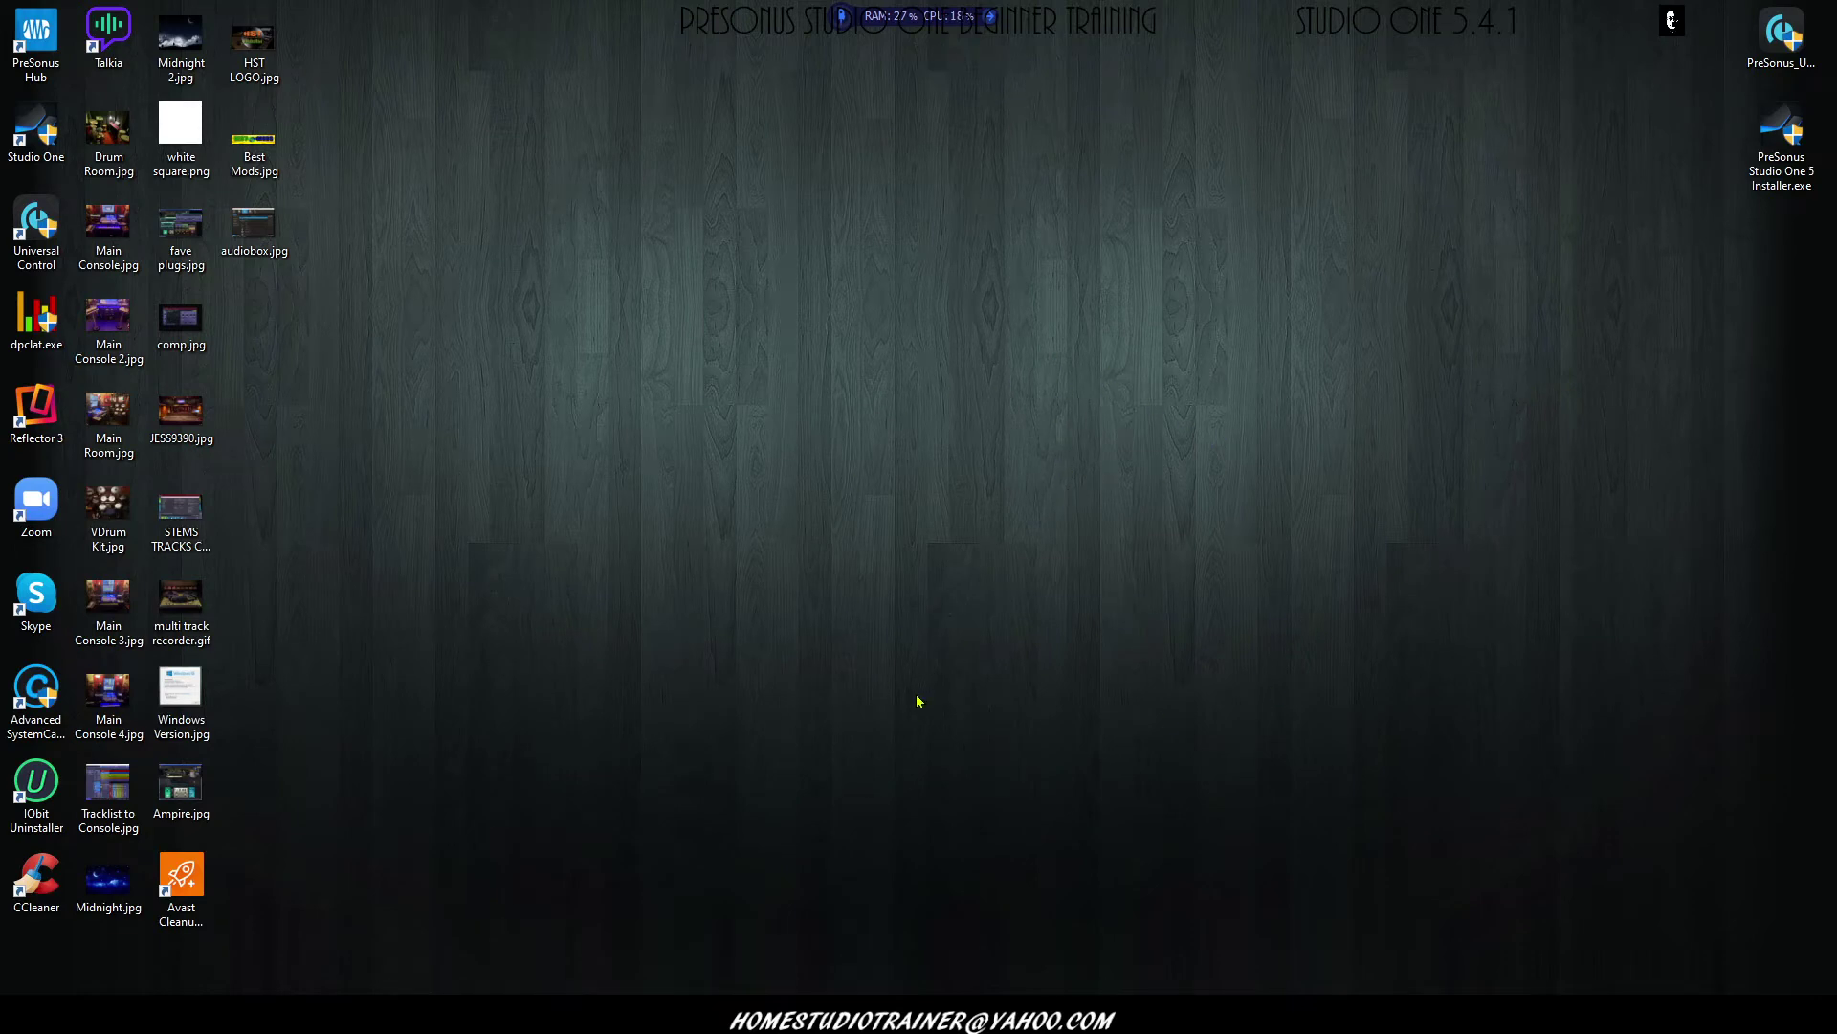
- Move the Studio One and Universal Control shortcuts toward the middle of the desktop, and view the connected devices in Universal Control before closing it
{"action": "left_click_drag", "start_coordinate": [36, 132], "coordinate": [532, 252]}
{"action": "left_click_drag", "start_coordinate": [35, 222], "coordinate": [553, 322]}
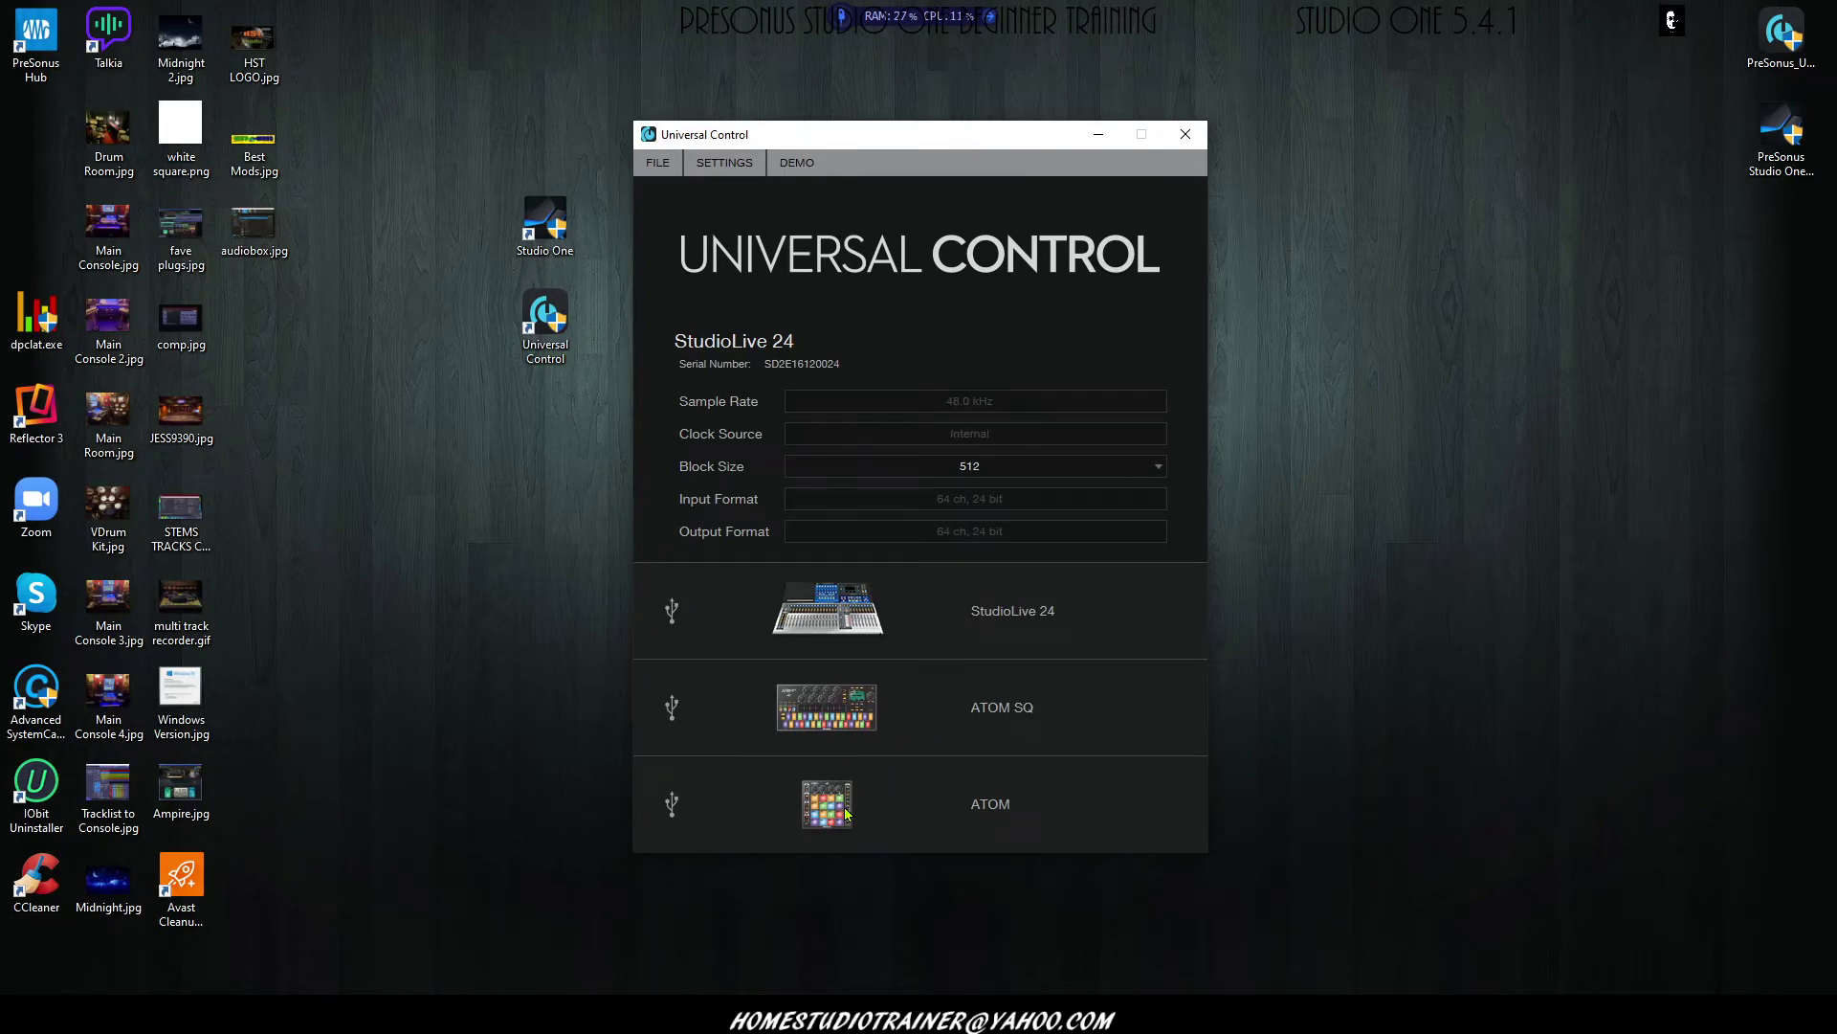
{"action": "left_click_drag", "start_coordinate": [945, 144], "coordinate": [934, 117]}
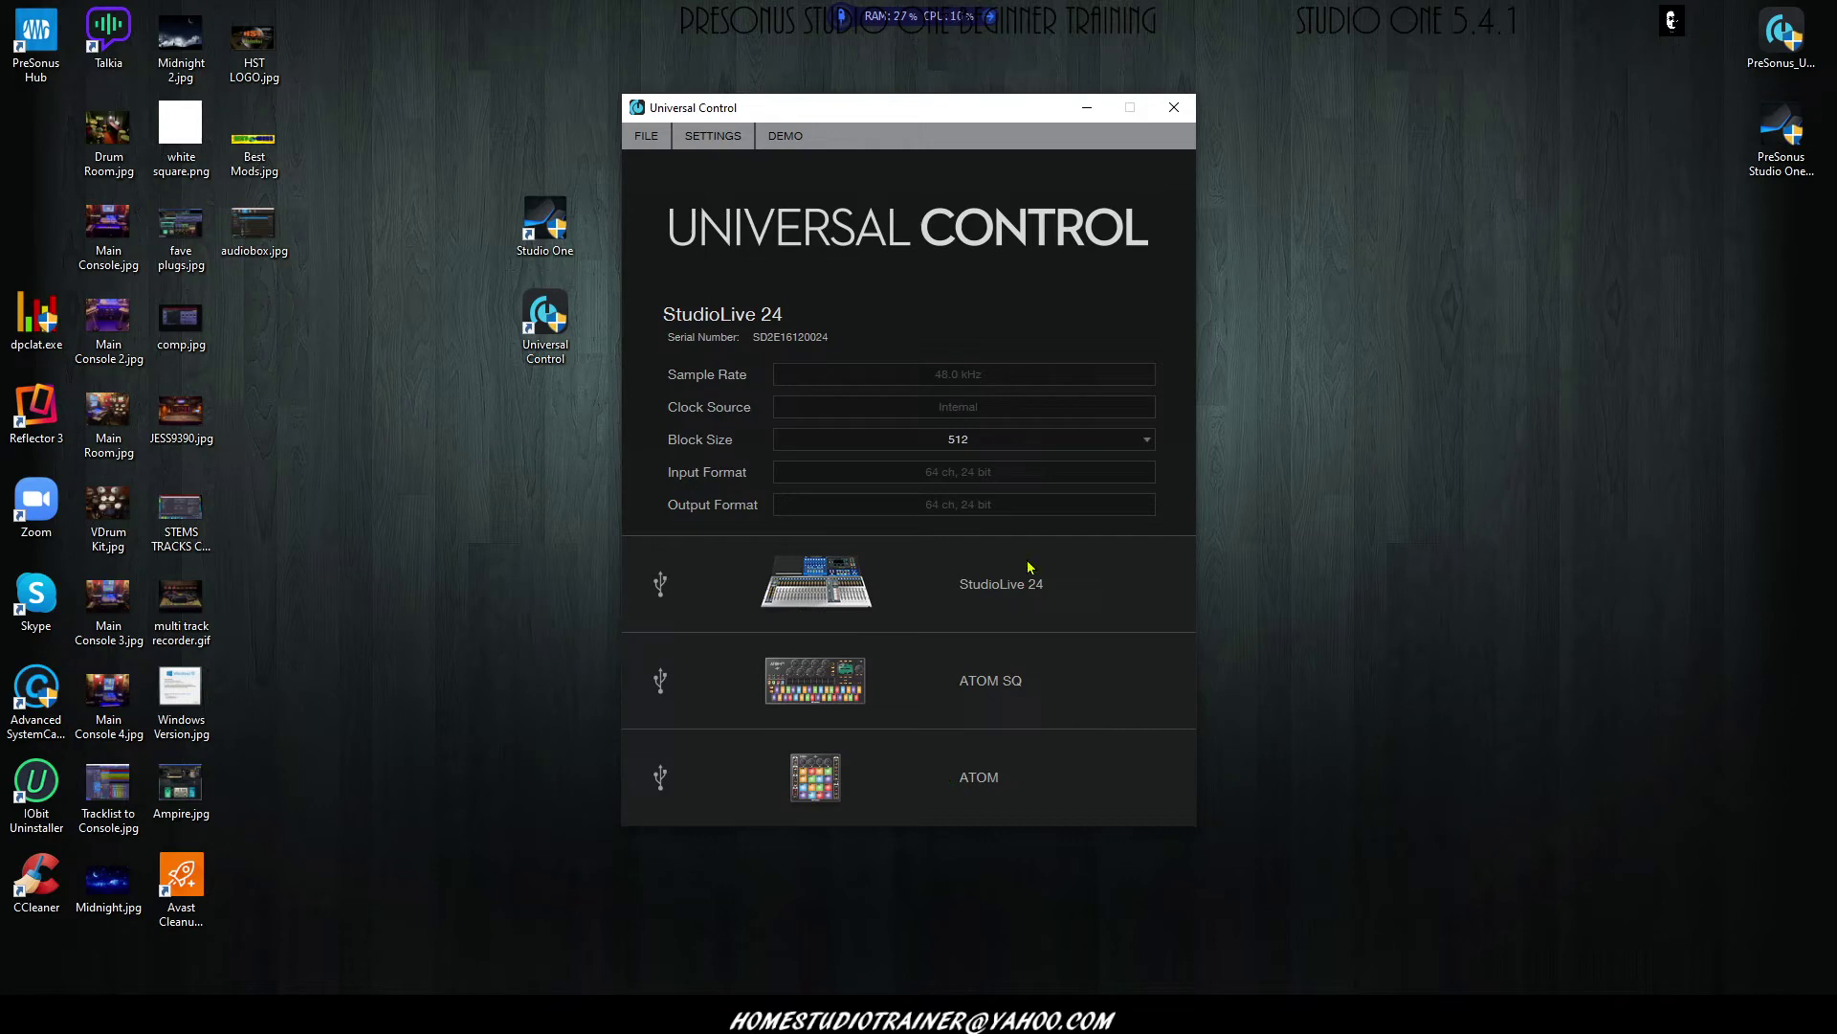
{"action": "left_click", "coordinate": [1174, 108]}
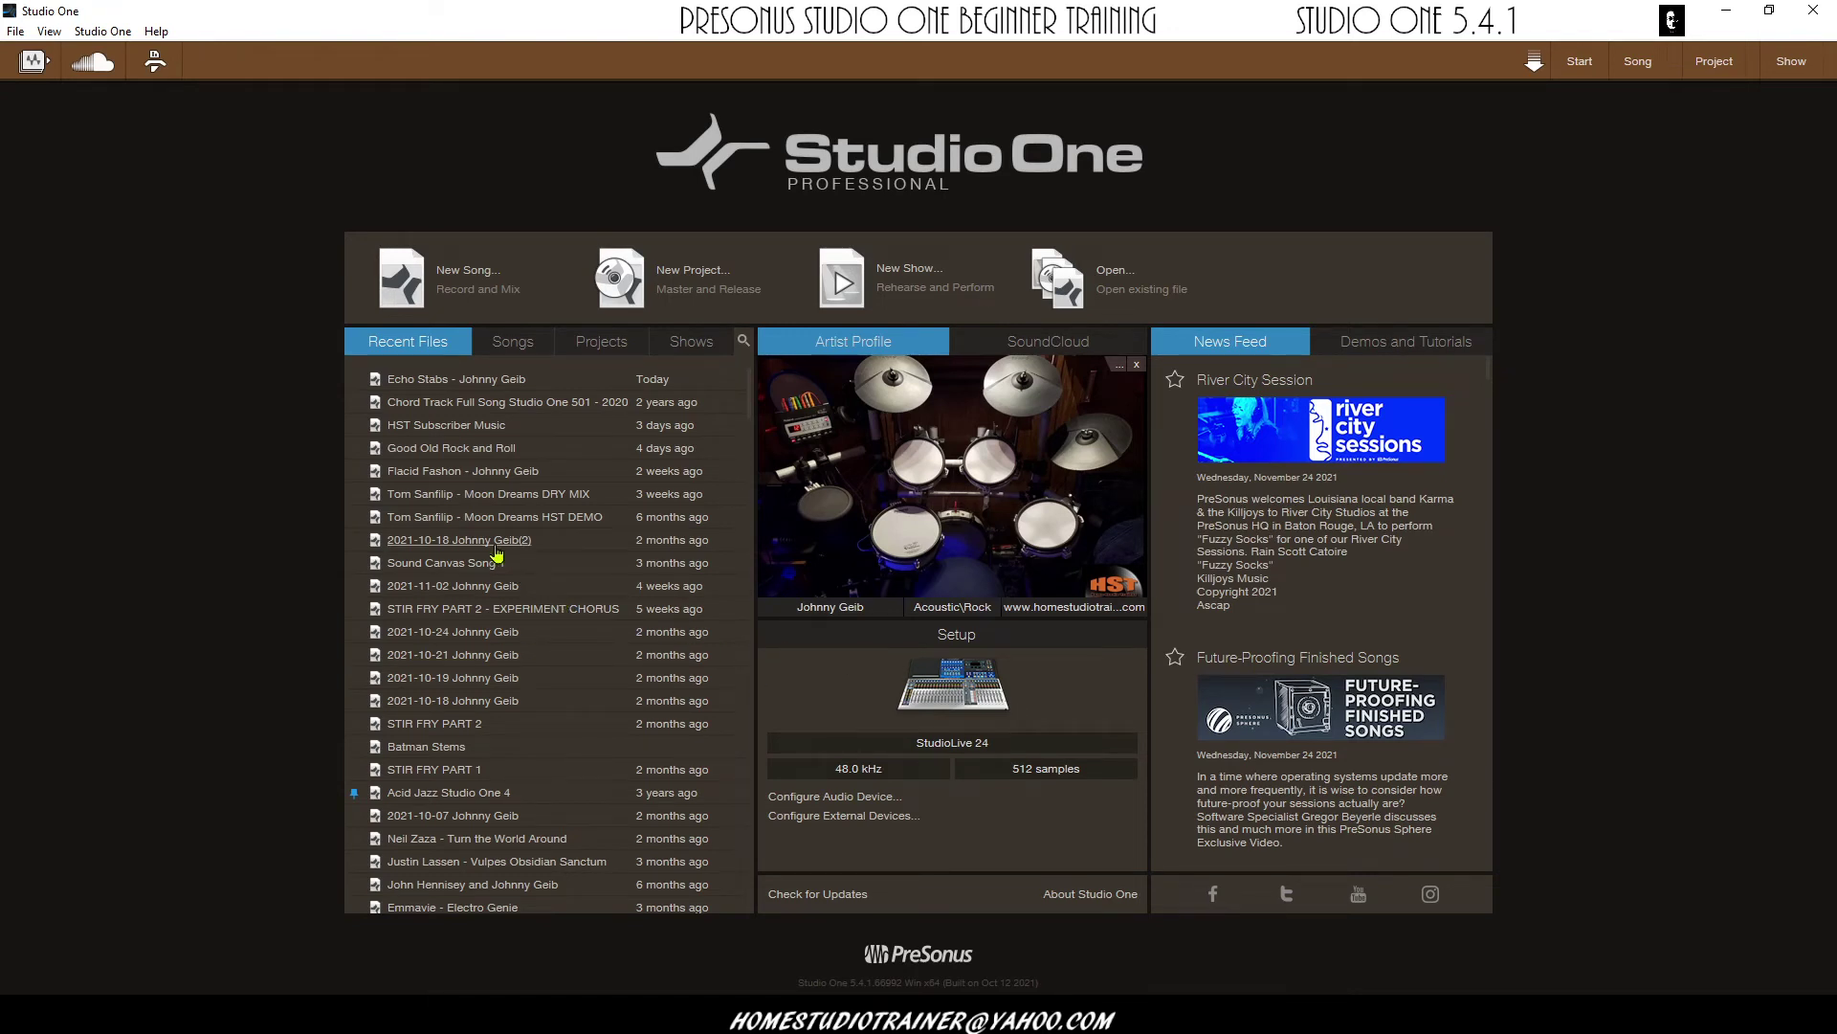
- Open the audio setup options in Studio One and view the list of available audio devices, keeping StudioLive Series III
{"action": "left_click", "coordinate": [97, 36]}
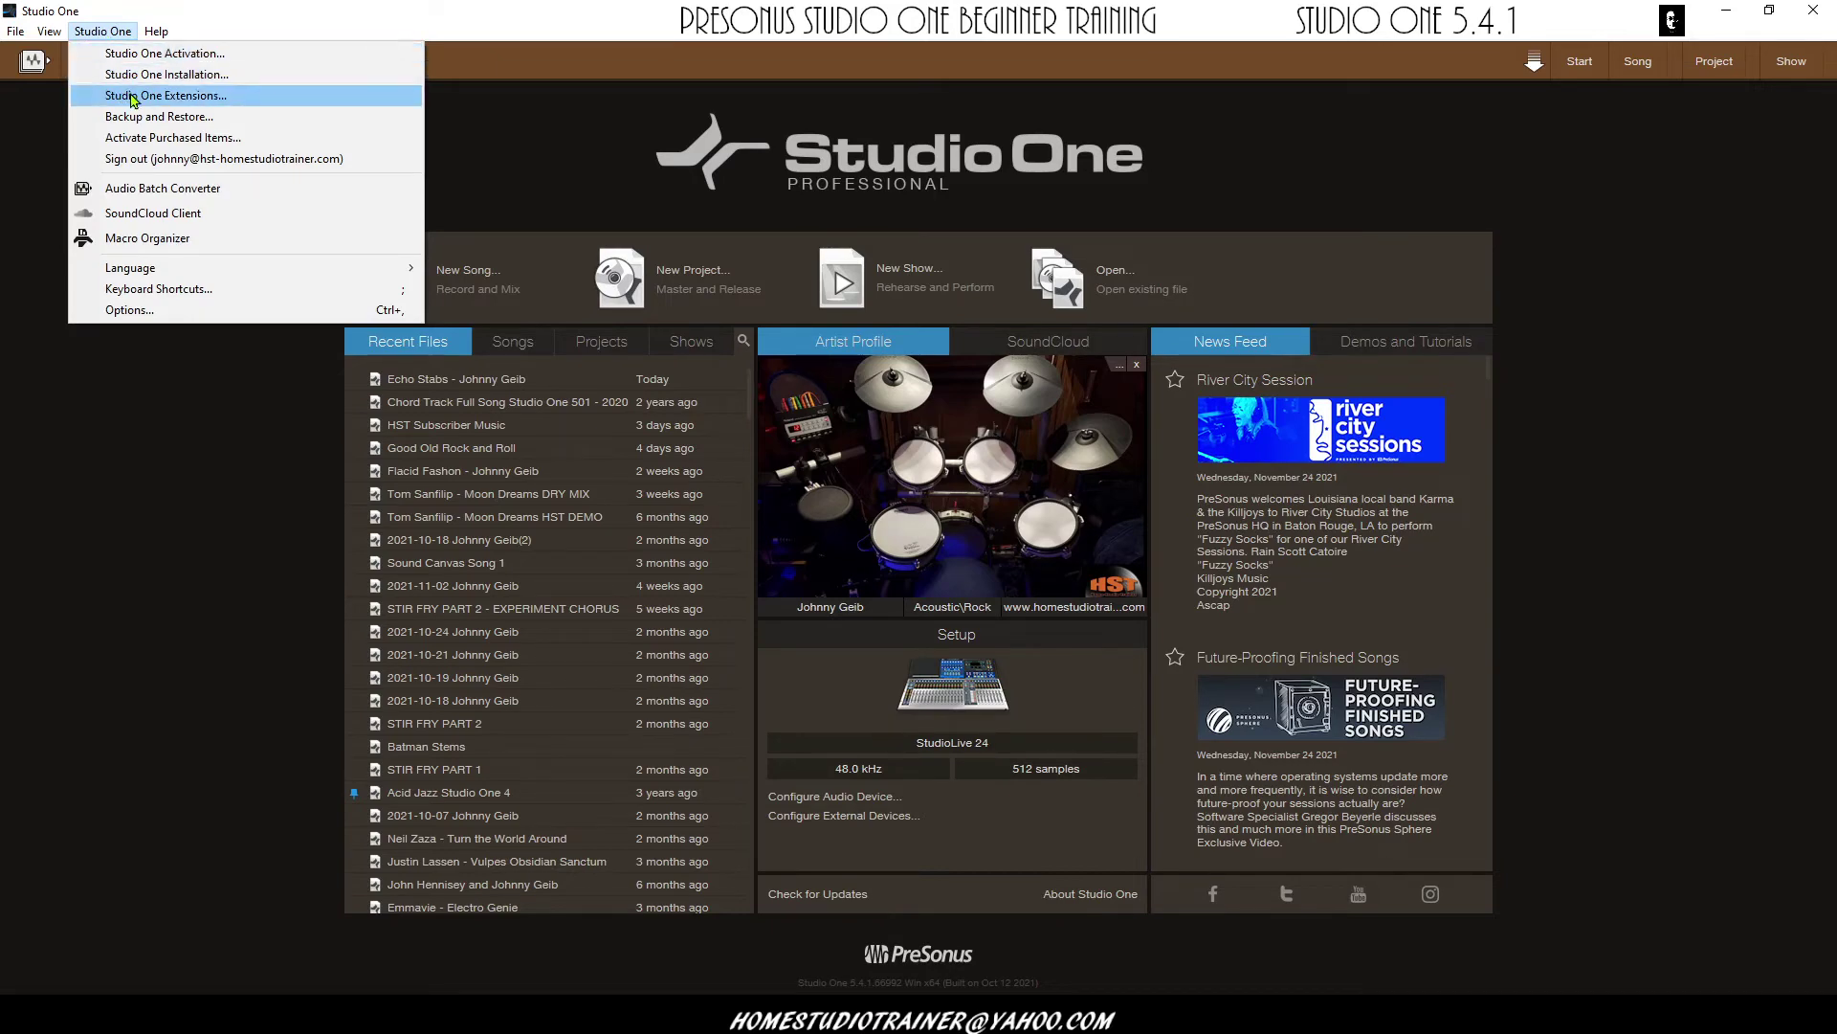
{"action": "left_click", "coordinate": [130, 310]}
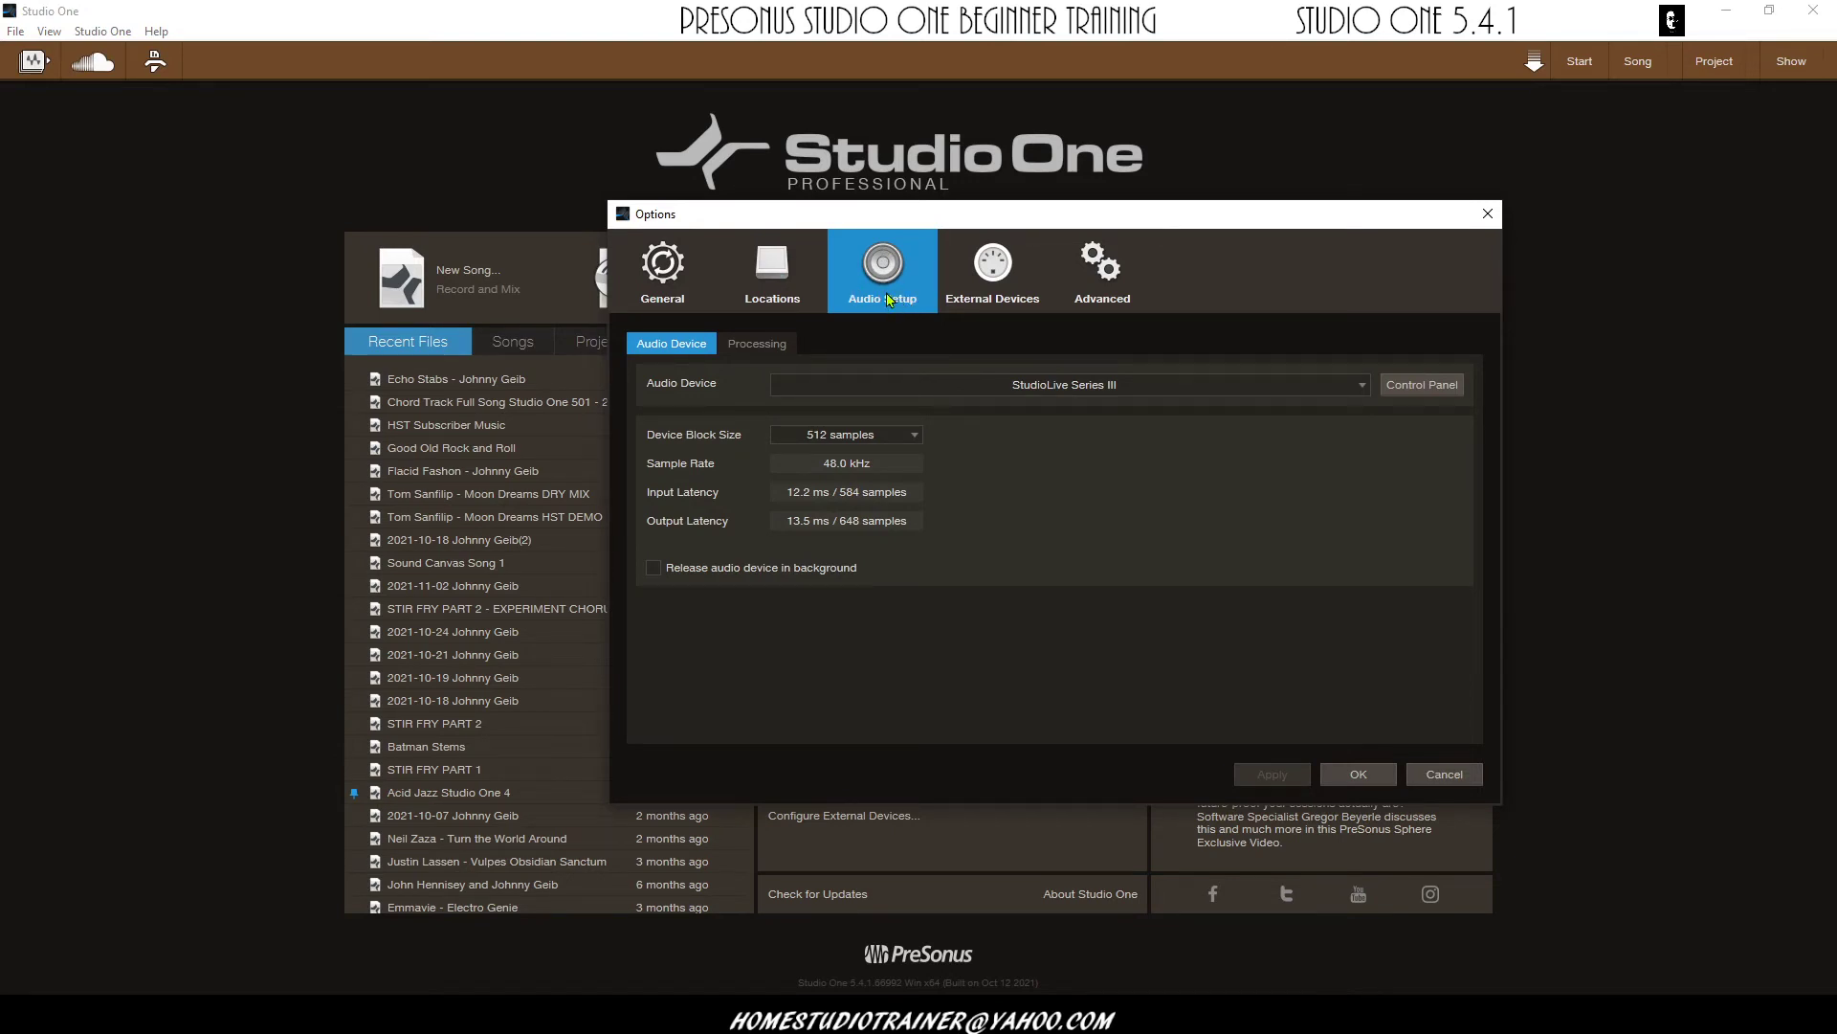
{"action": "left_click", "coordinate": [1125, 386]}
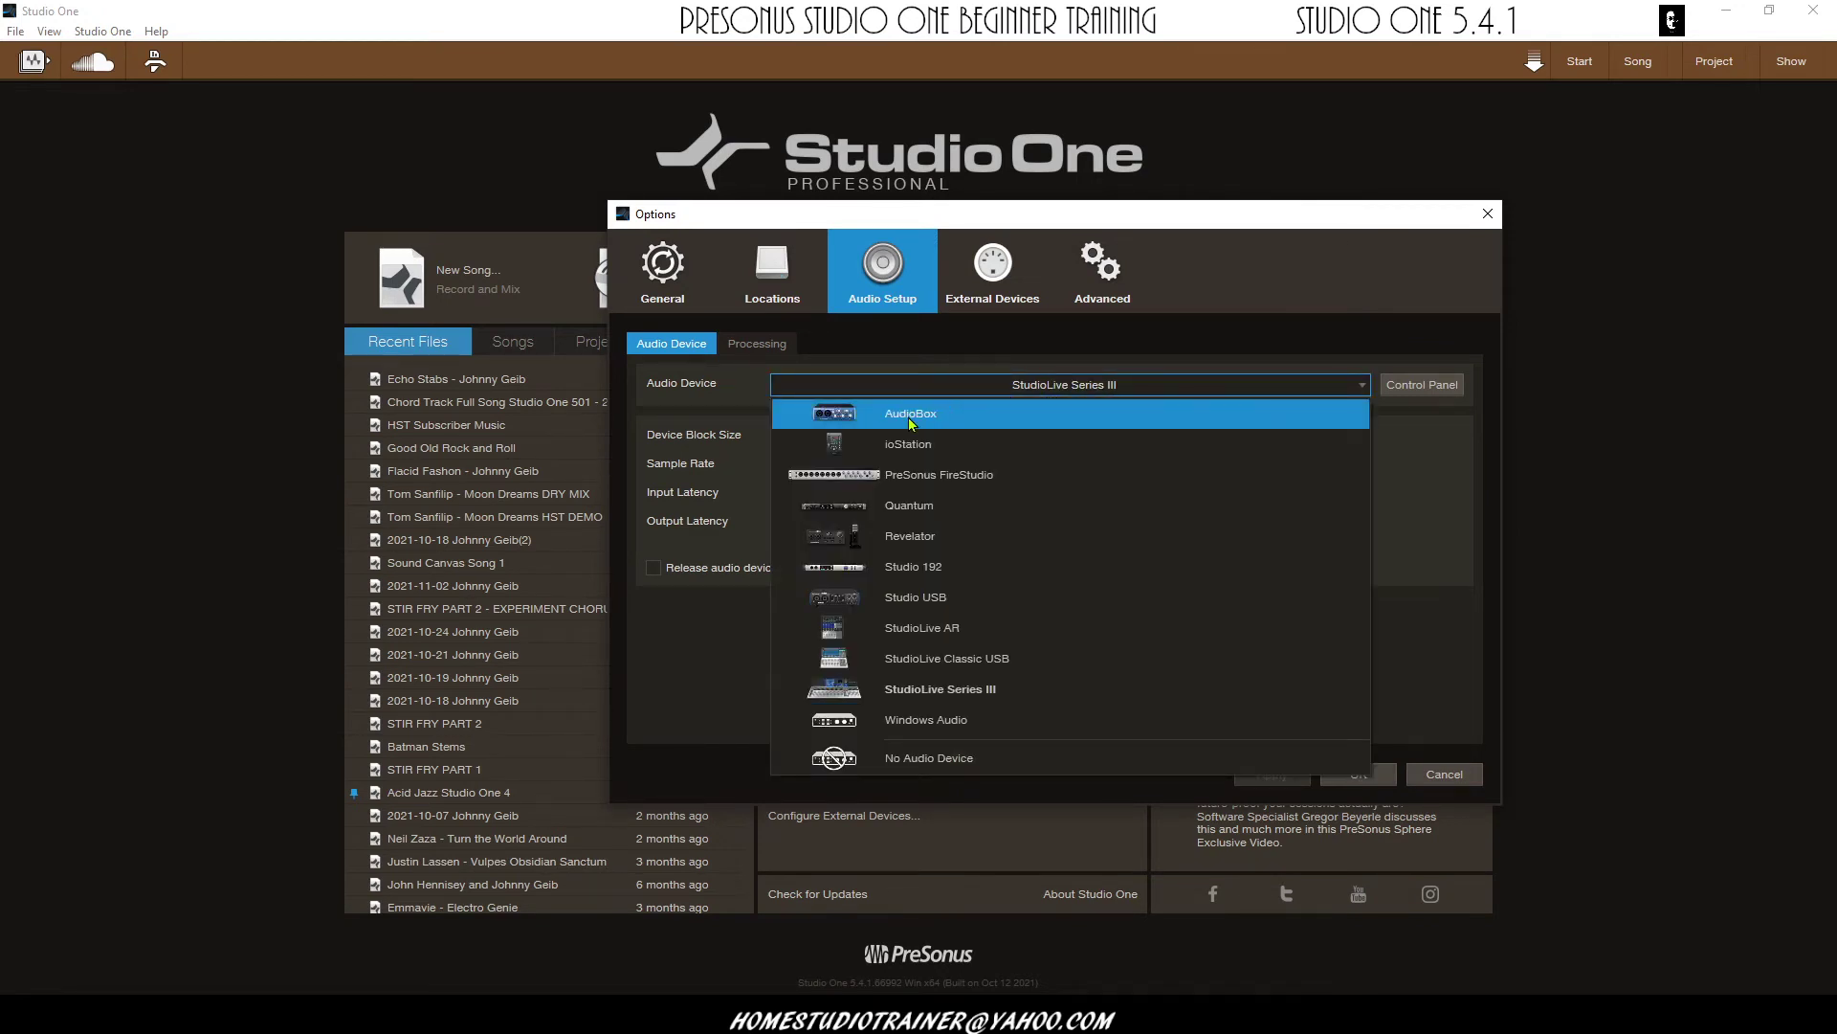
{"action": "left_click", "coordinate": [1217, 309]}
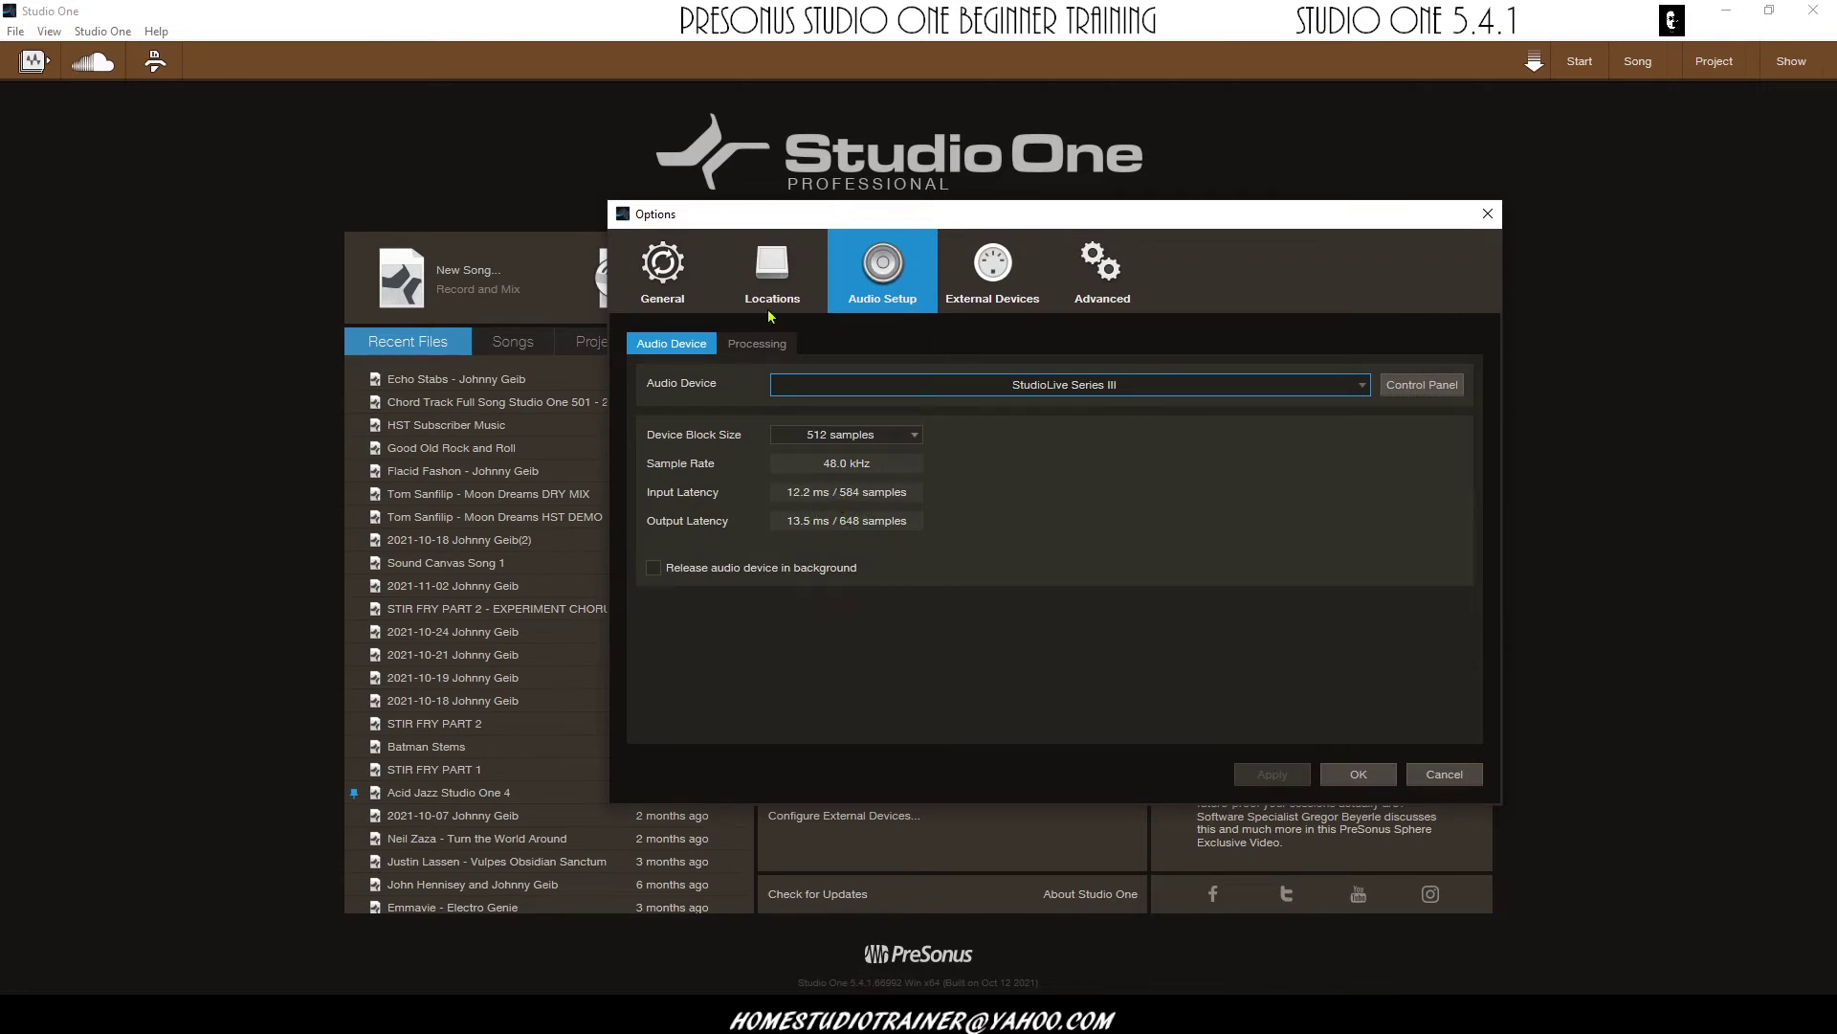
- Examine the audio device block size and the processing settings, and cancel the options dialog
{"action": "left_click", "coordinate": [763, 345]}
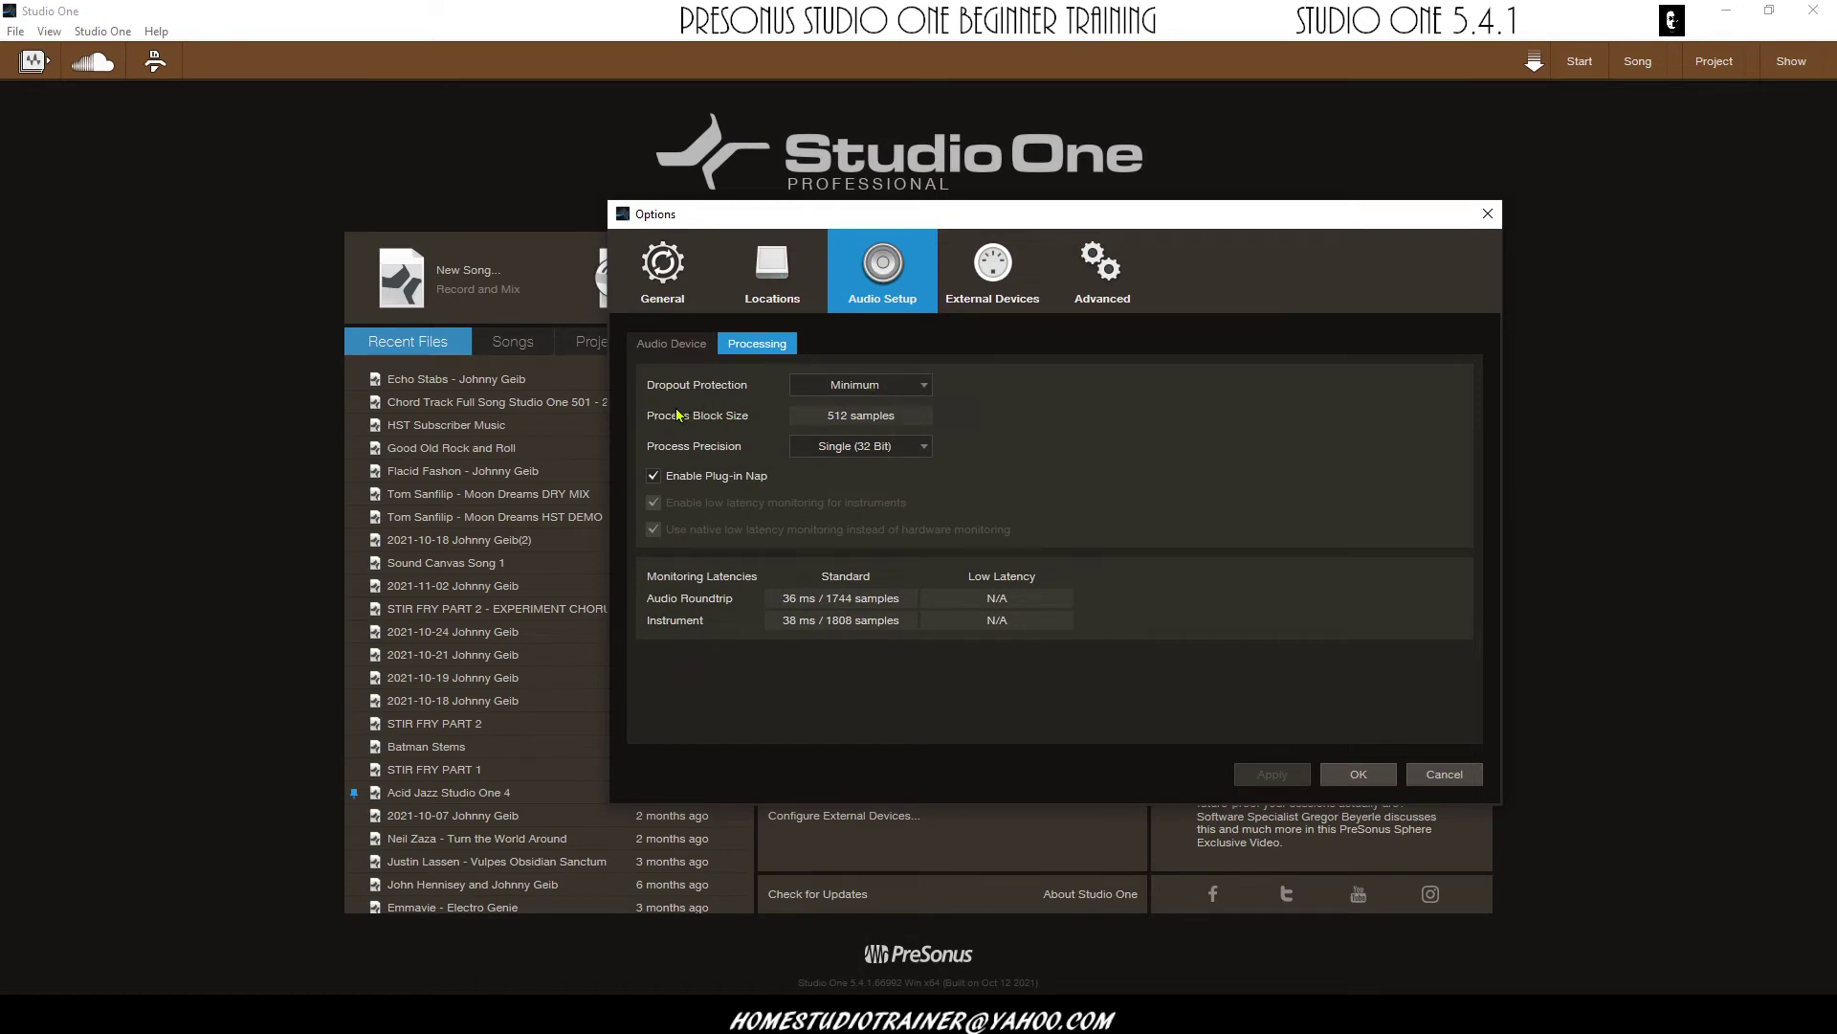
{"action": "left_click", "coordinate": [682, 345]}
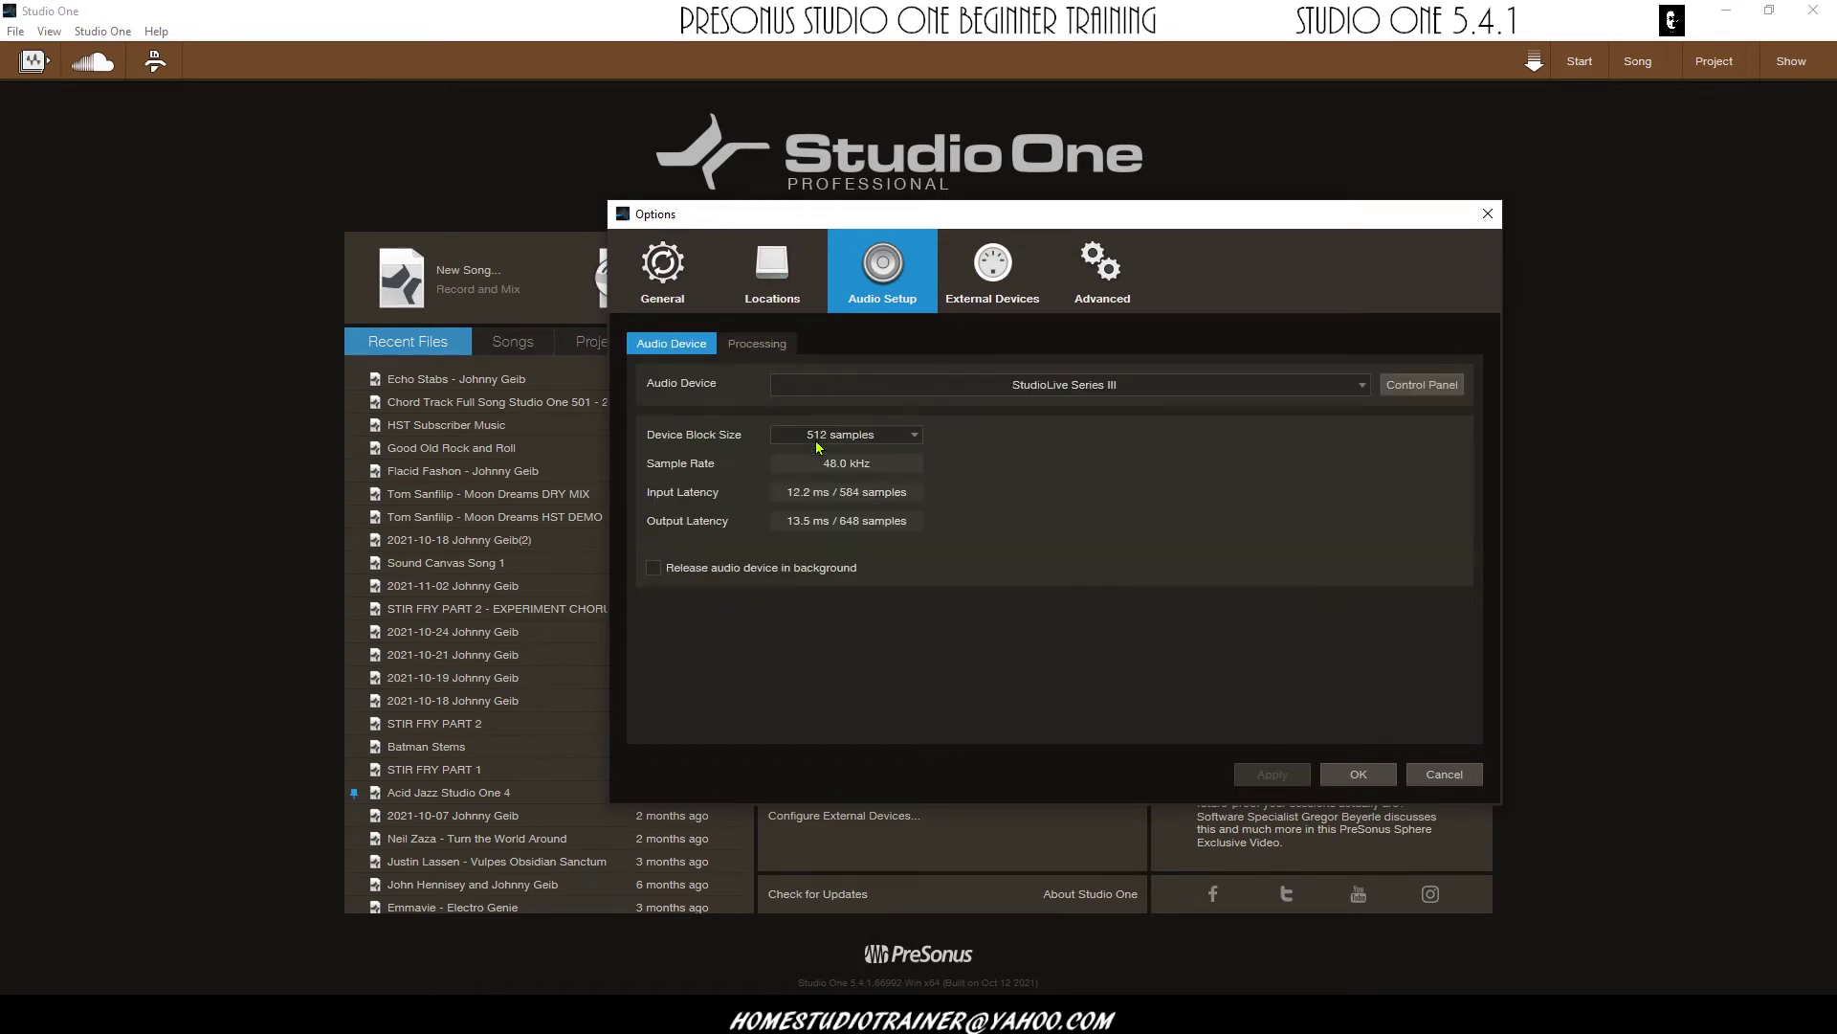
{"action": "left_click", "coordinate": [761, 346]}
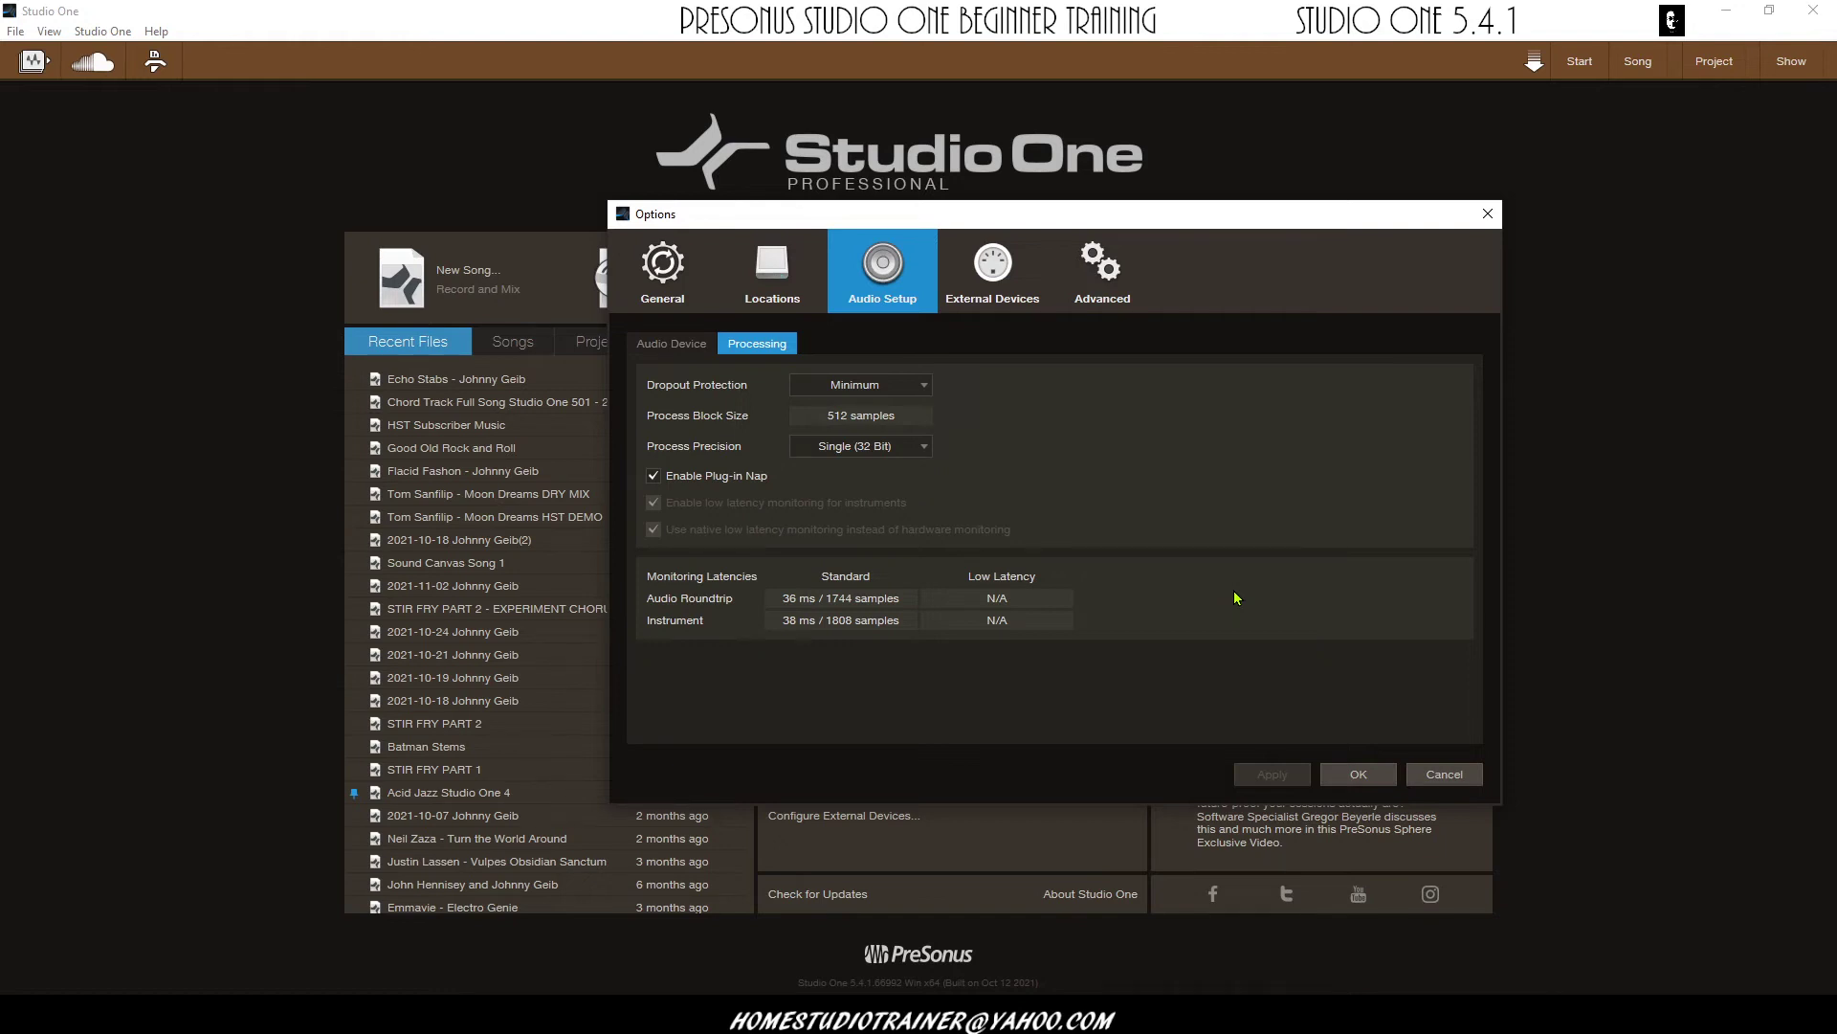
{"action": "left_click", "coordinate": [1444, 775]}
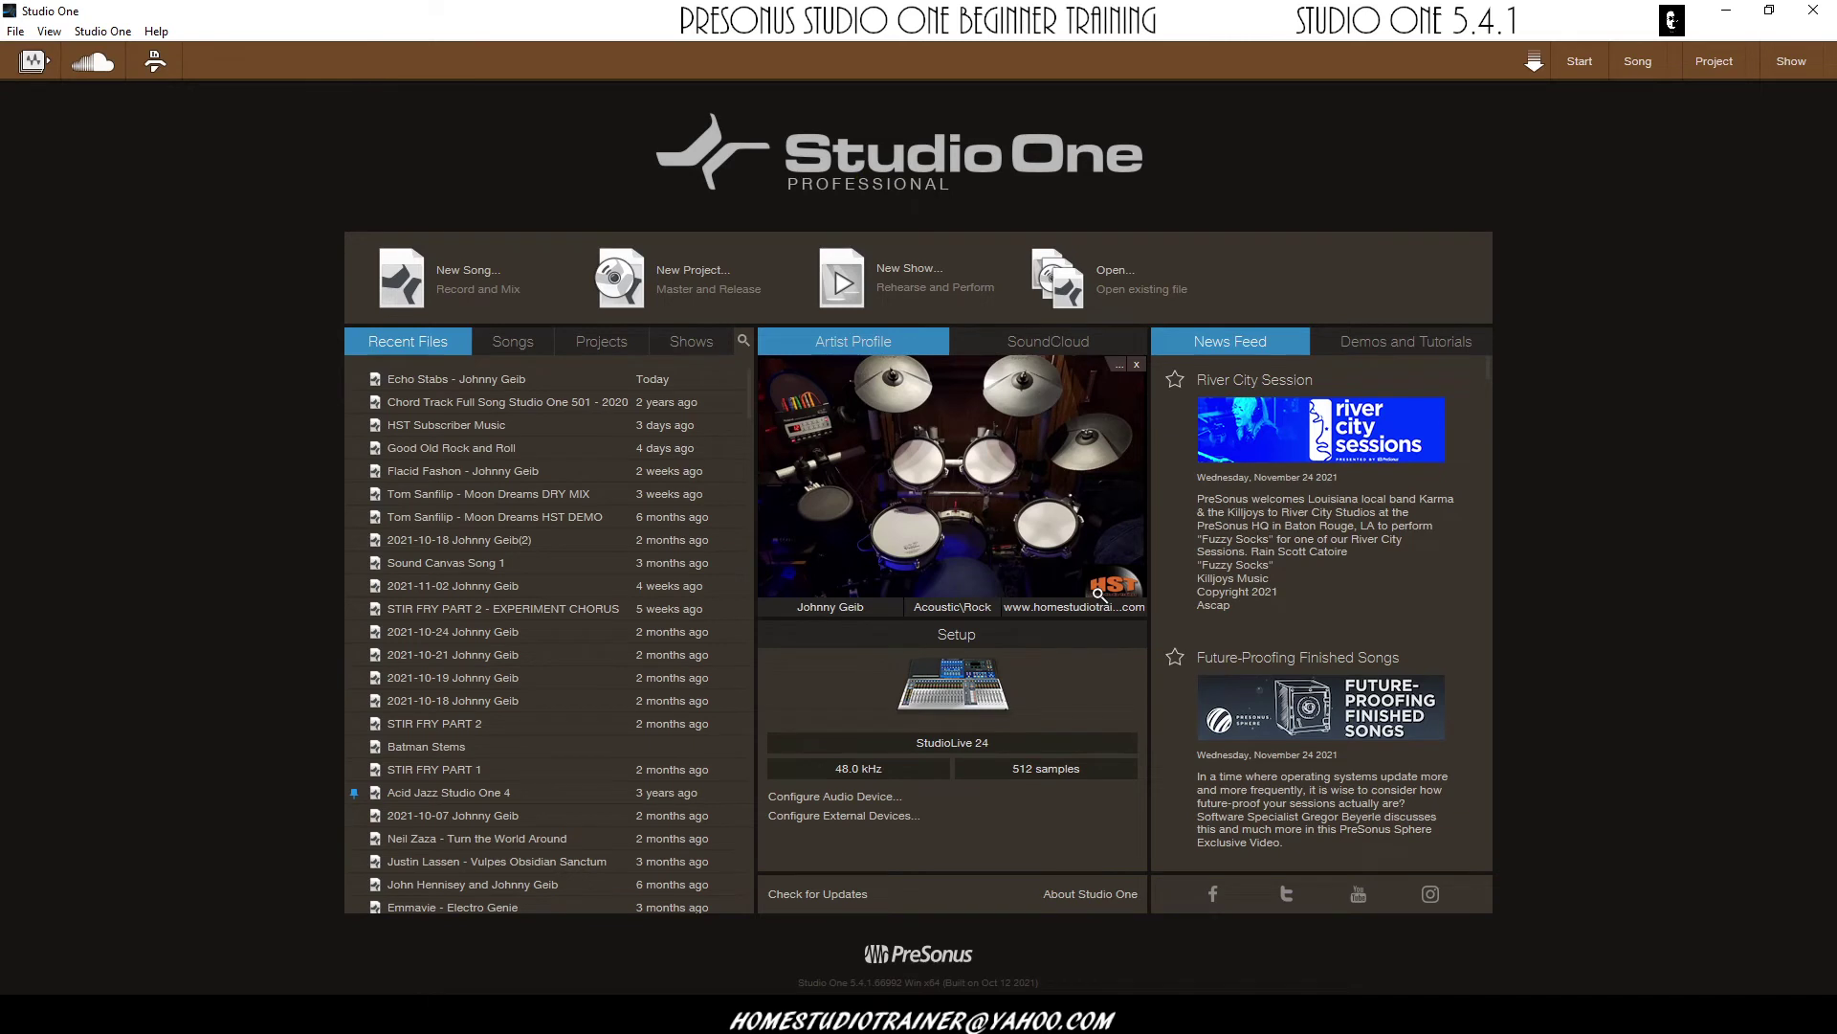
- View the Studio One activation choices and the PreSonus Sphere products page in Chrome, and close the activation dialog
{"action": "left_click", "coordinate": [118, 35]}
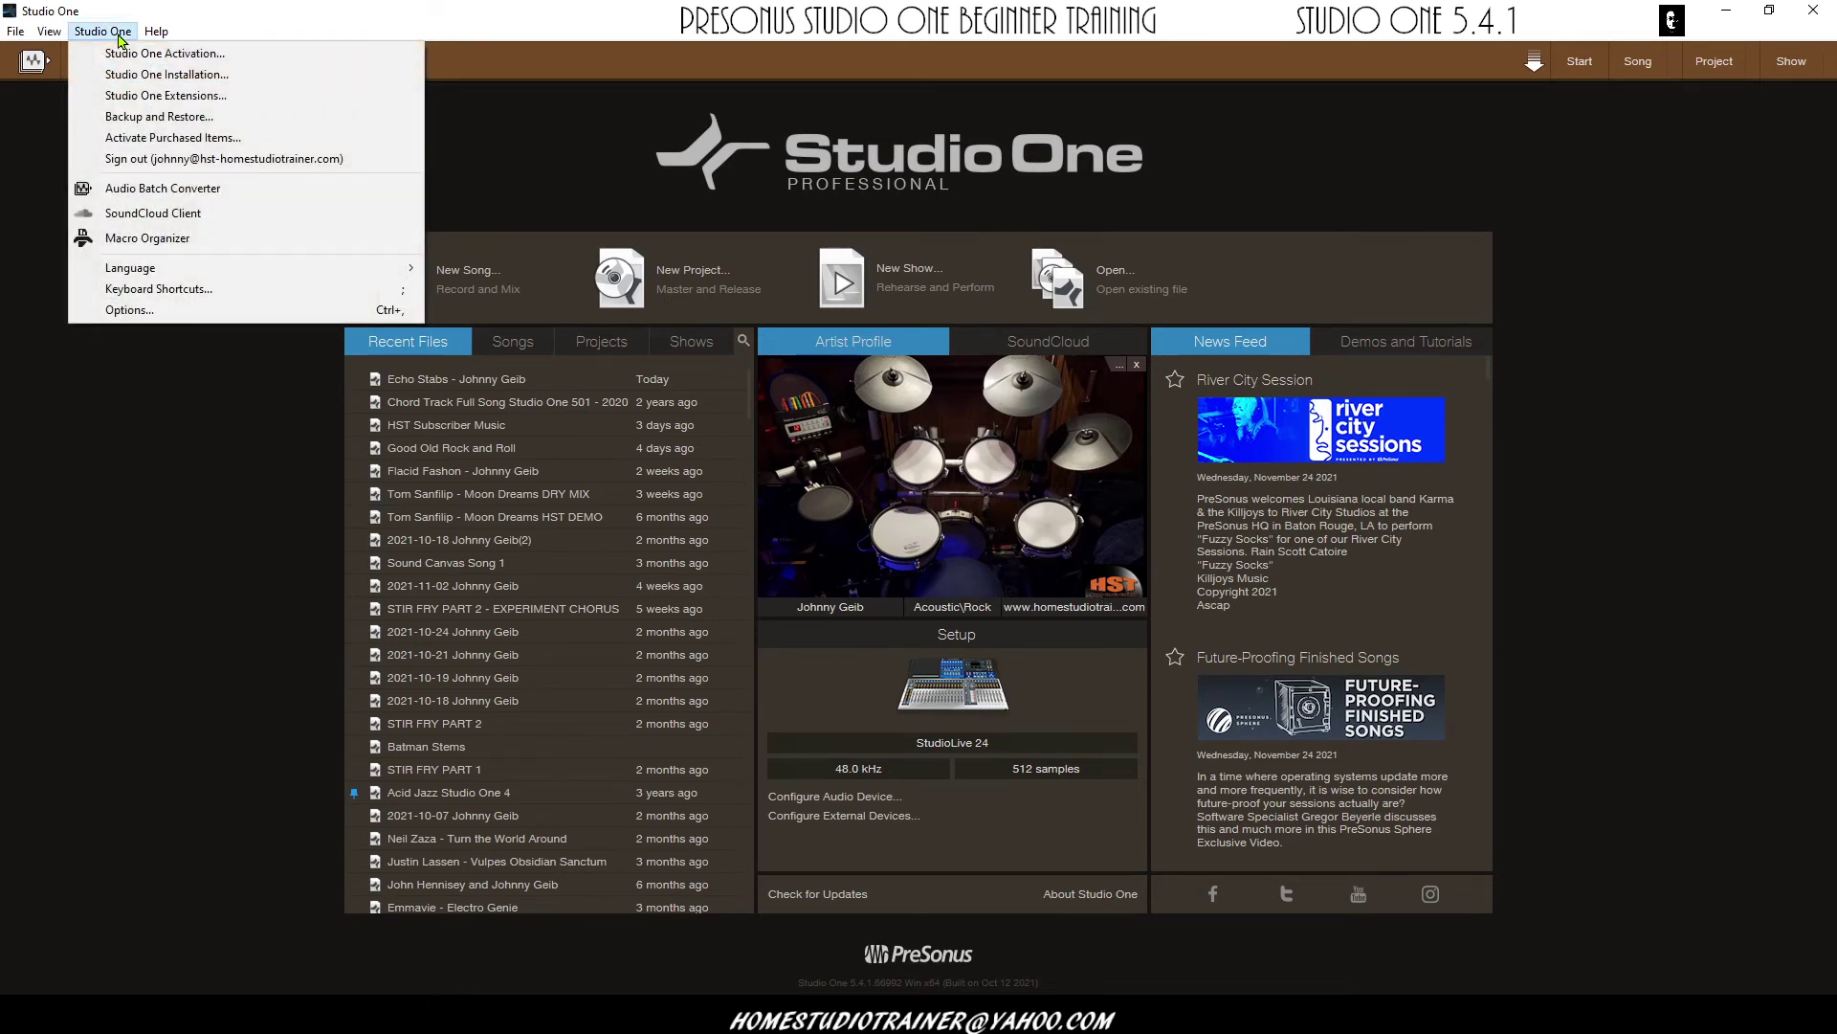
{"action": "left_click", "coordinate": [188, 57]}
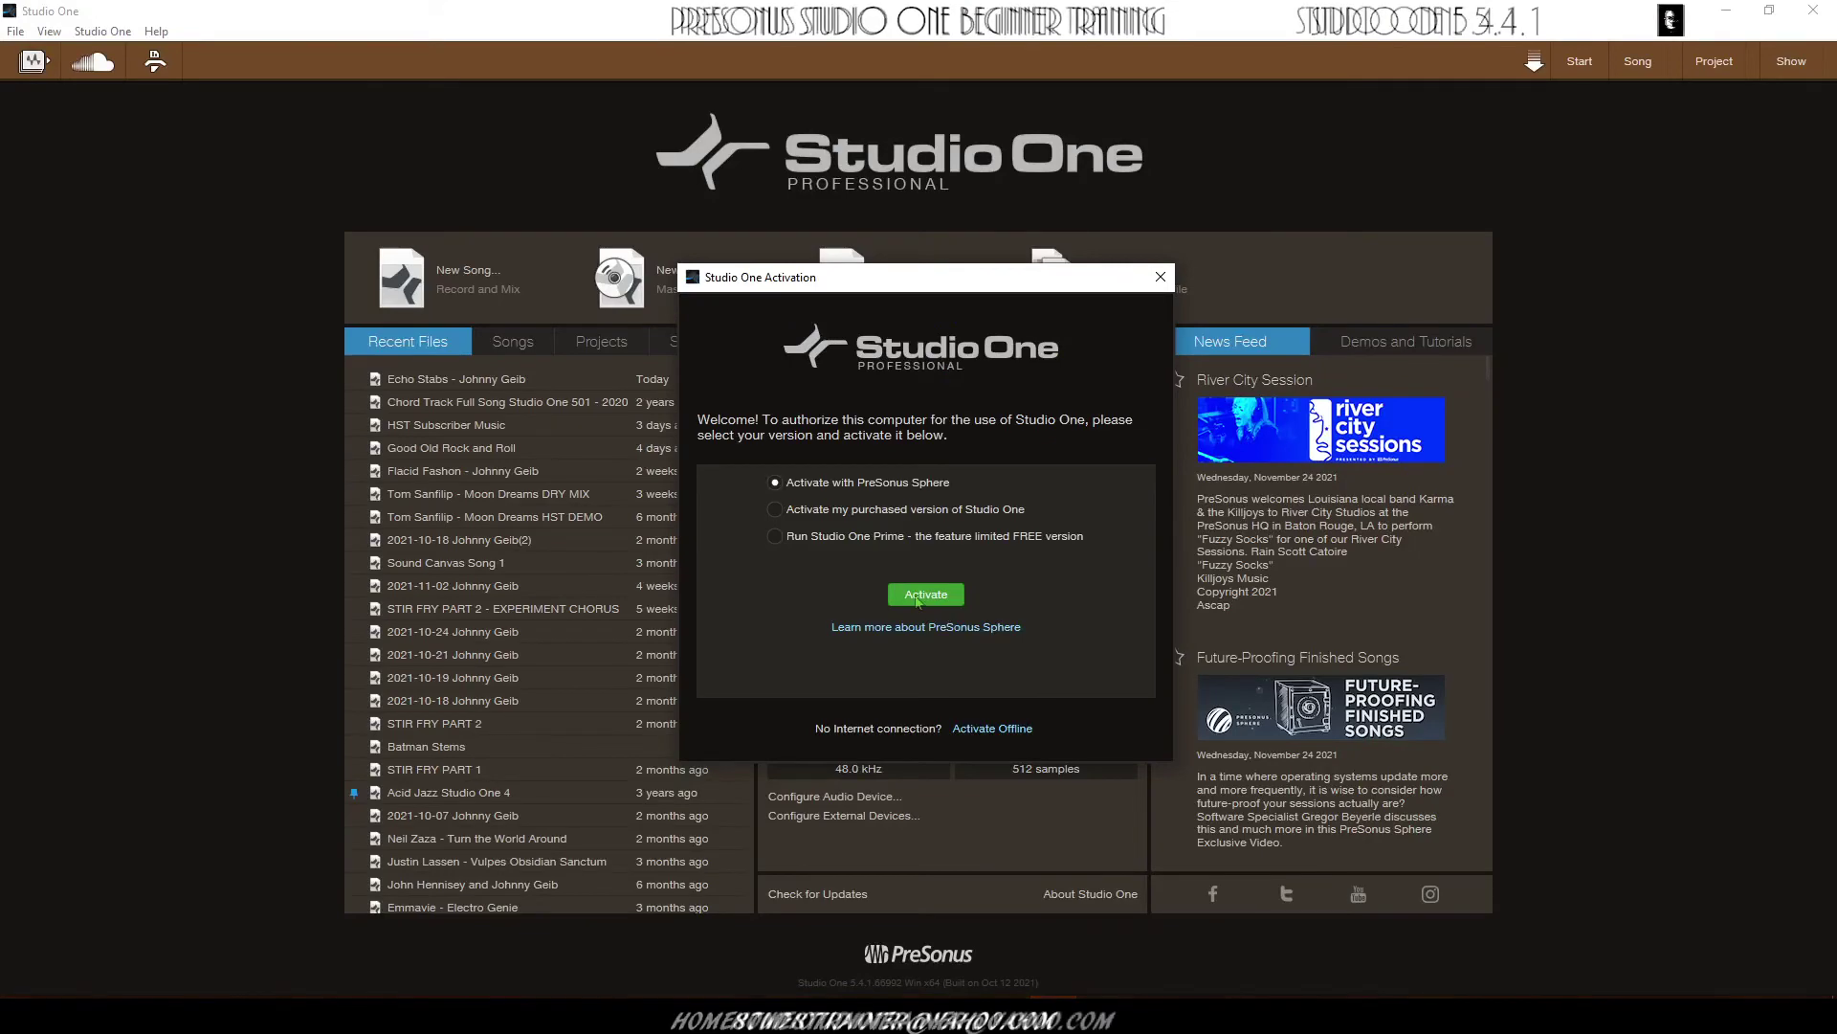
{"action": "mouse_move", "coordinate": [664, 996]}
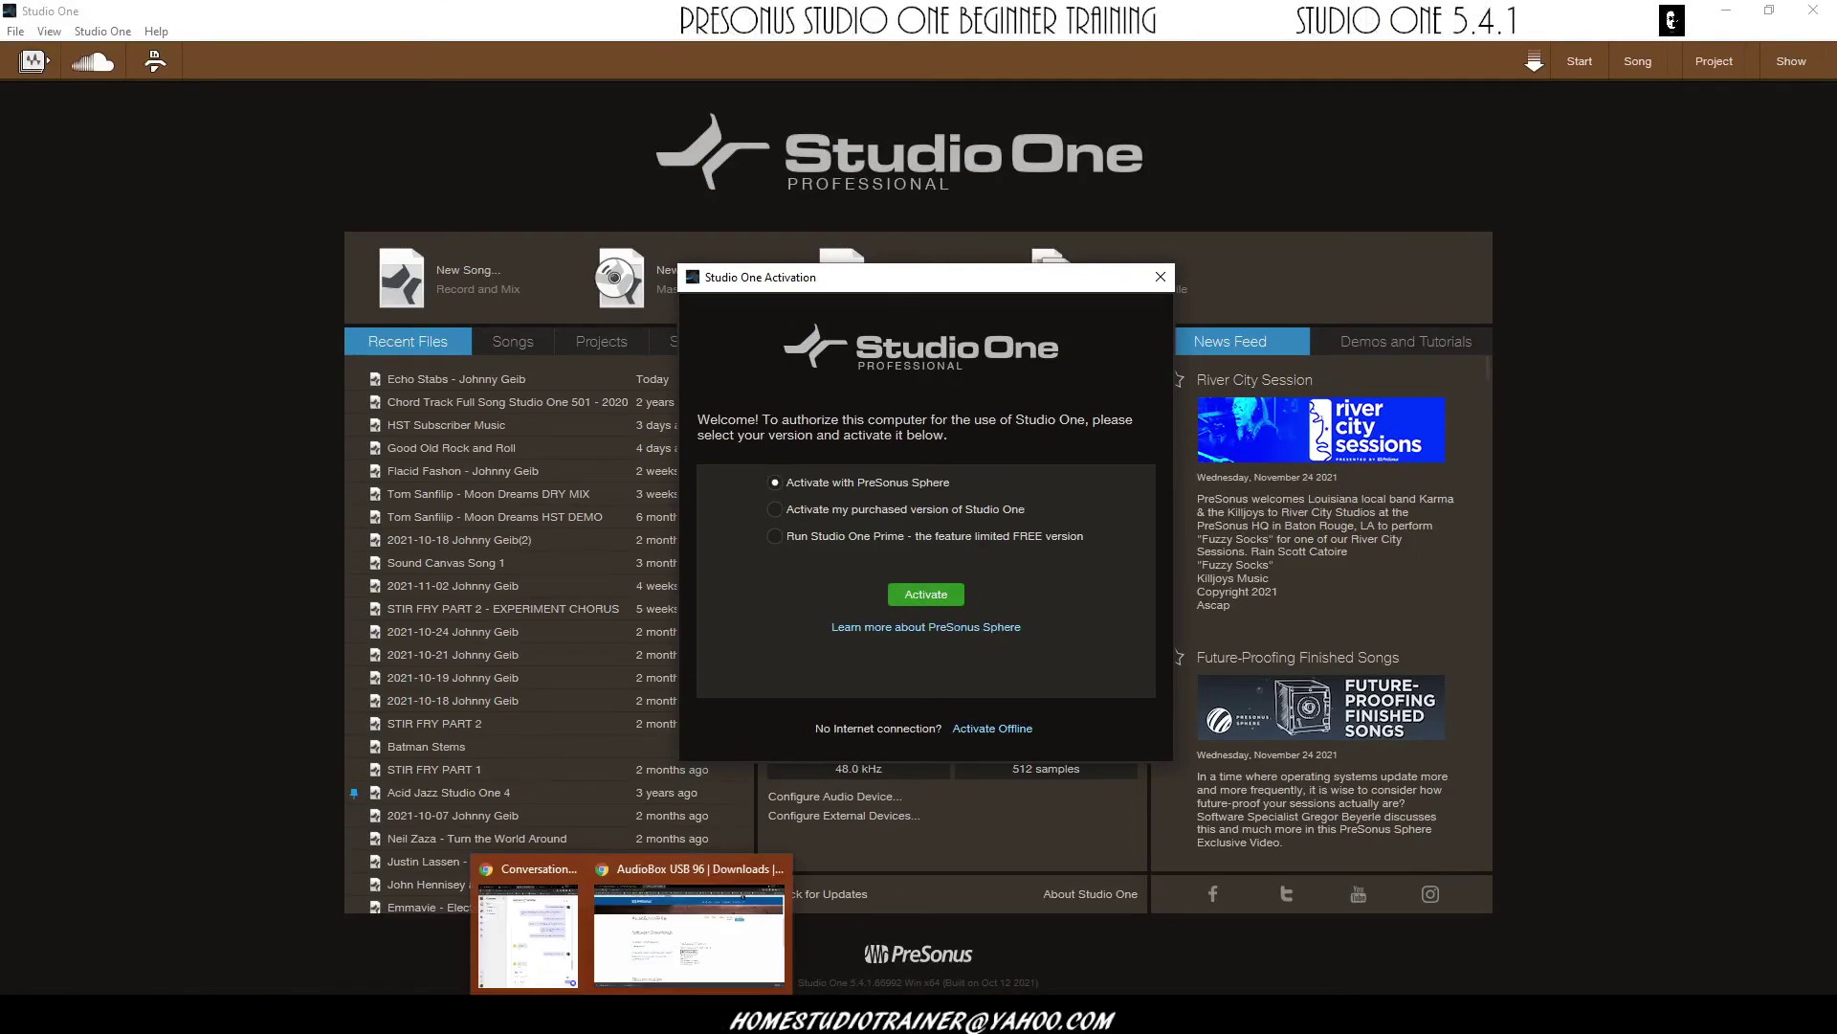
{"action": "left_click", "coordinate": [689, 923]}
{"action": "left_click", "coordinate": [302, 18]}
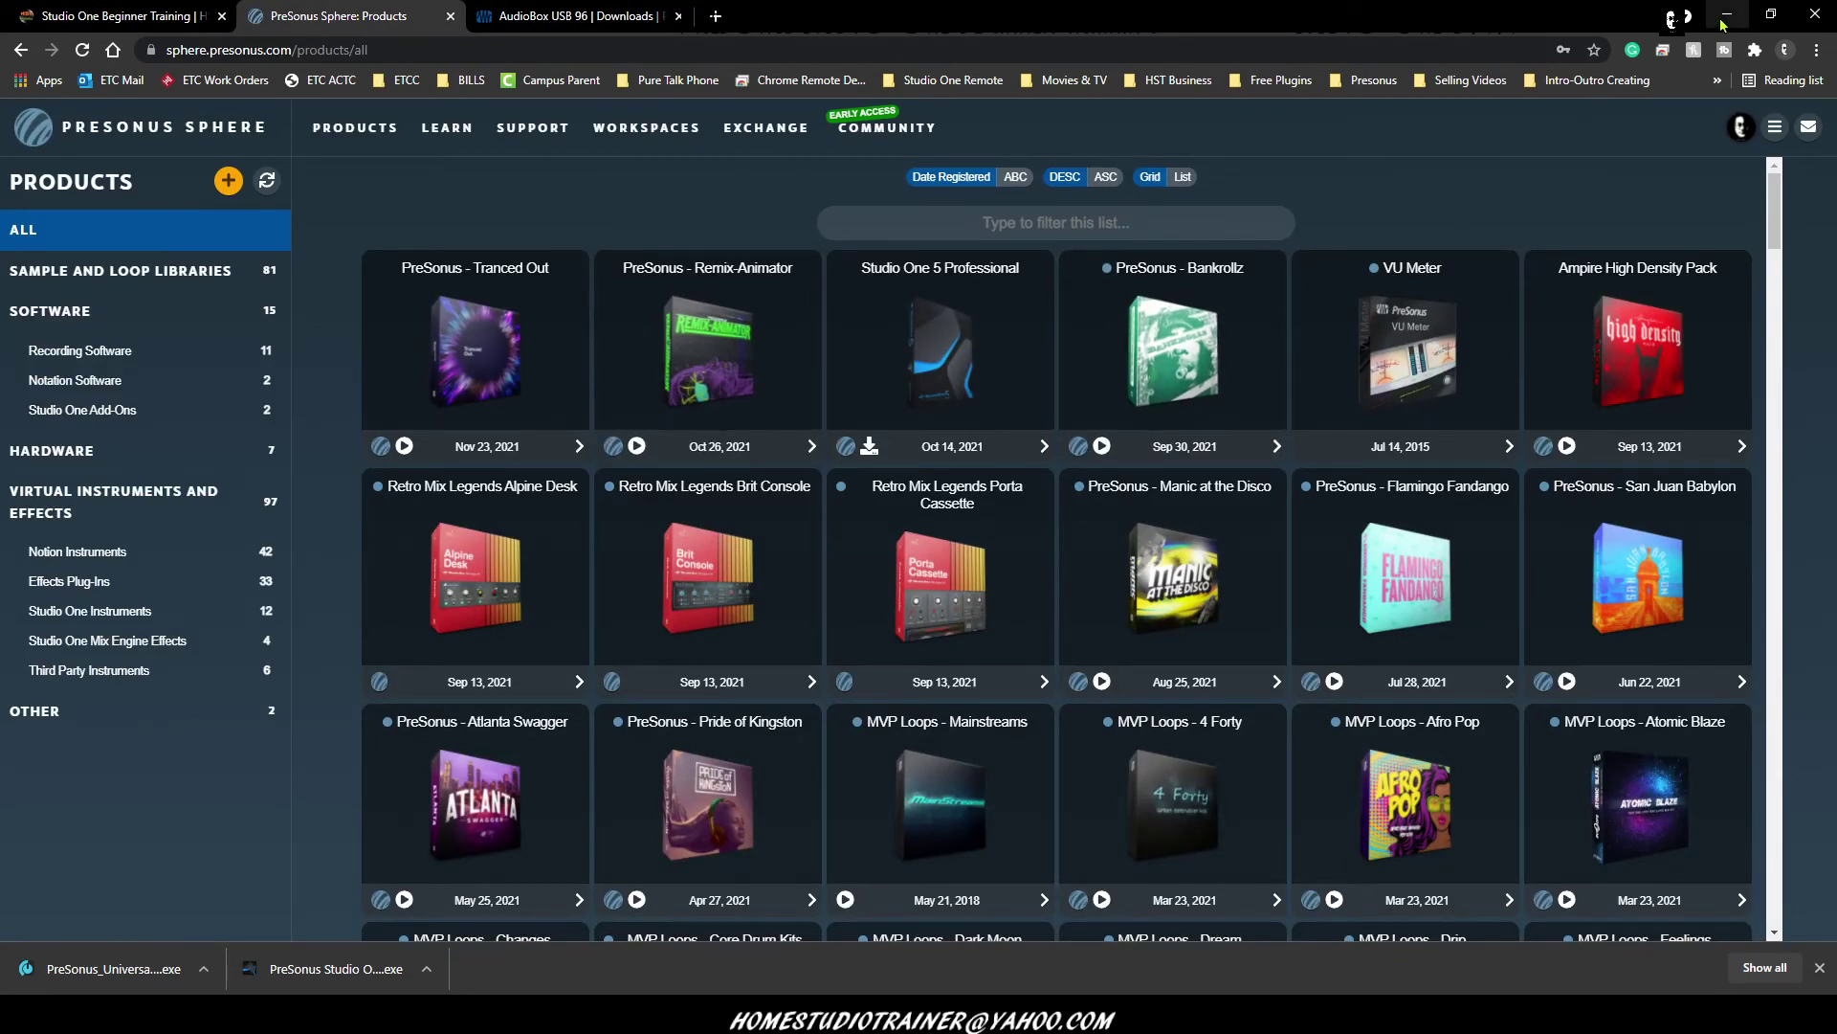
{"action": "left_click", "coordinate": [1728, 15]}
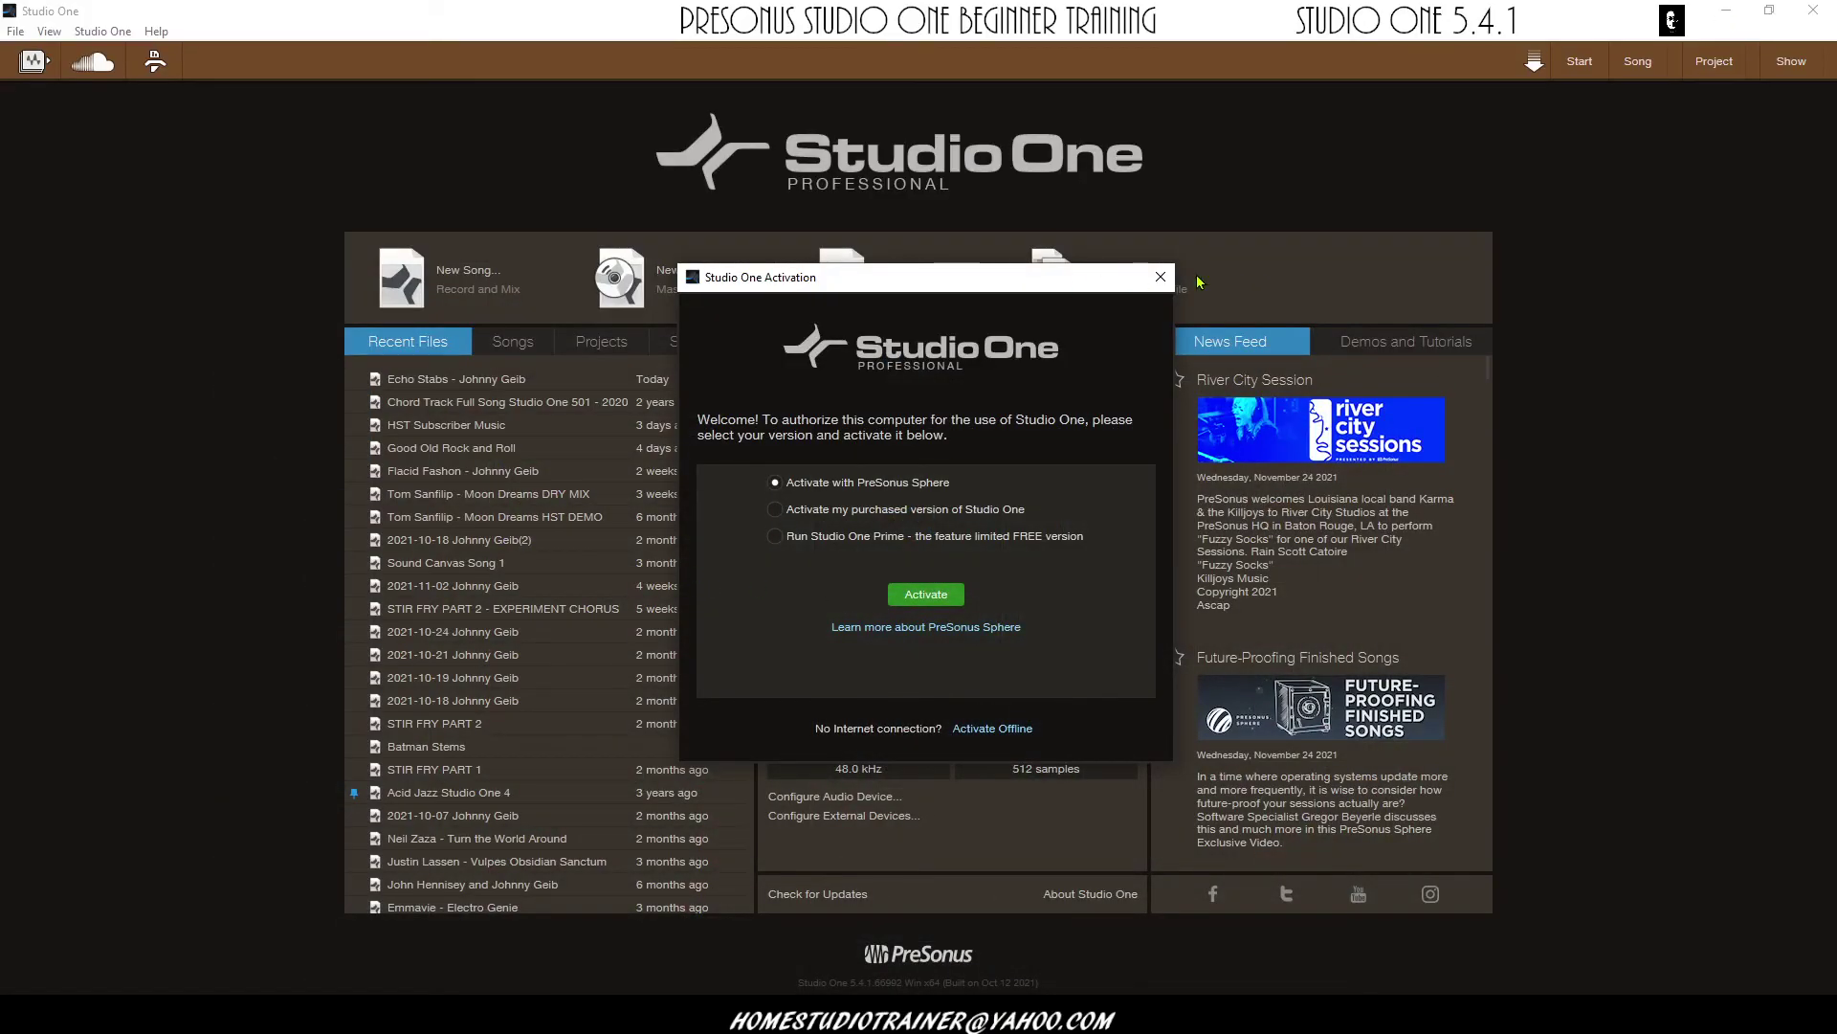
{"action": "left_click", "coordinate": [1160, 277]}
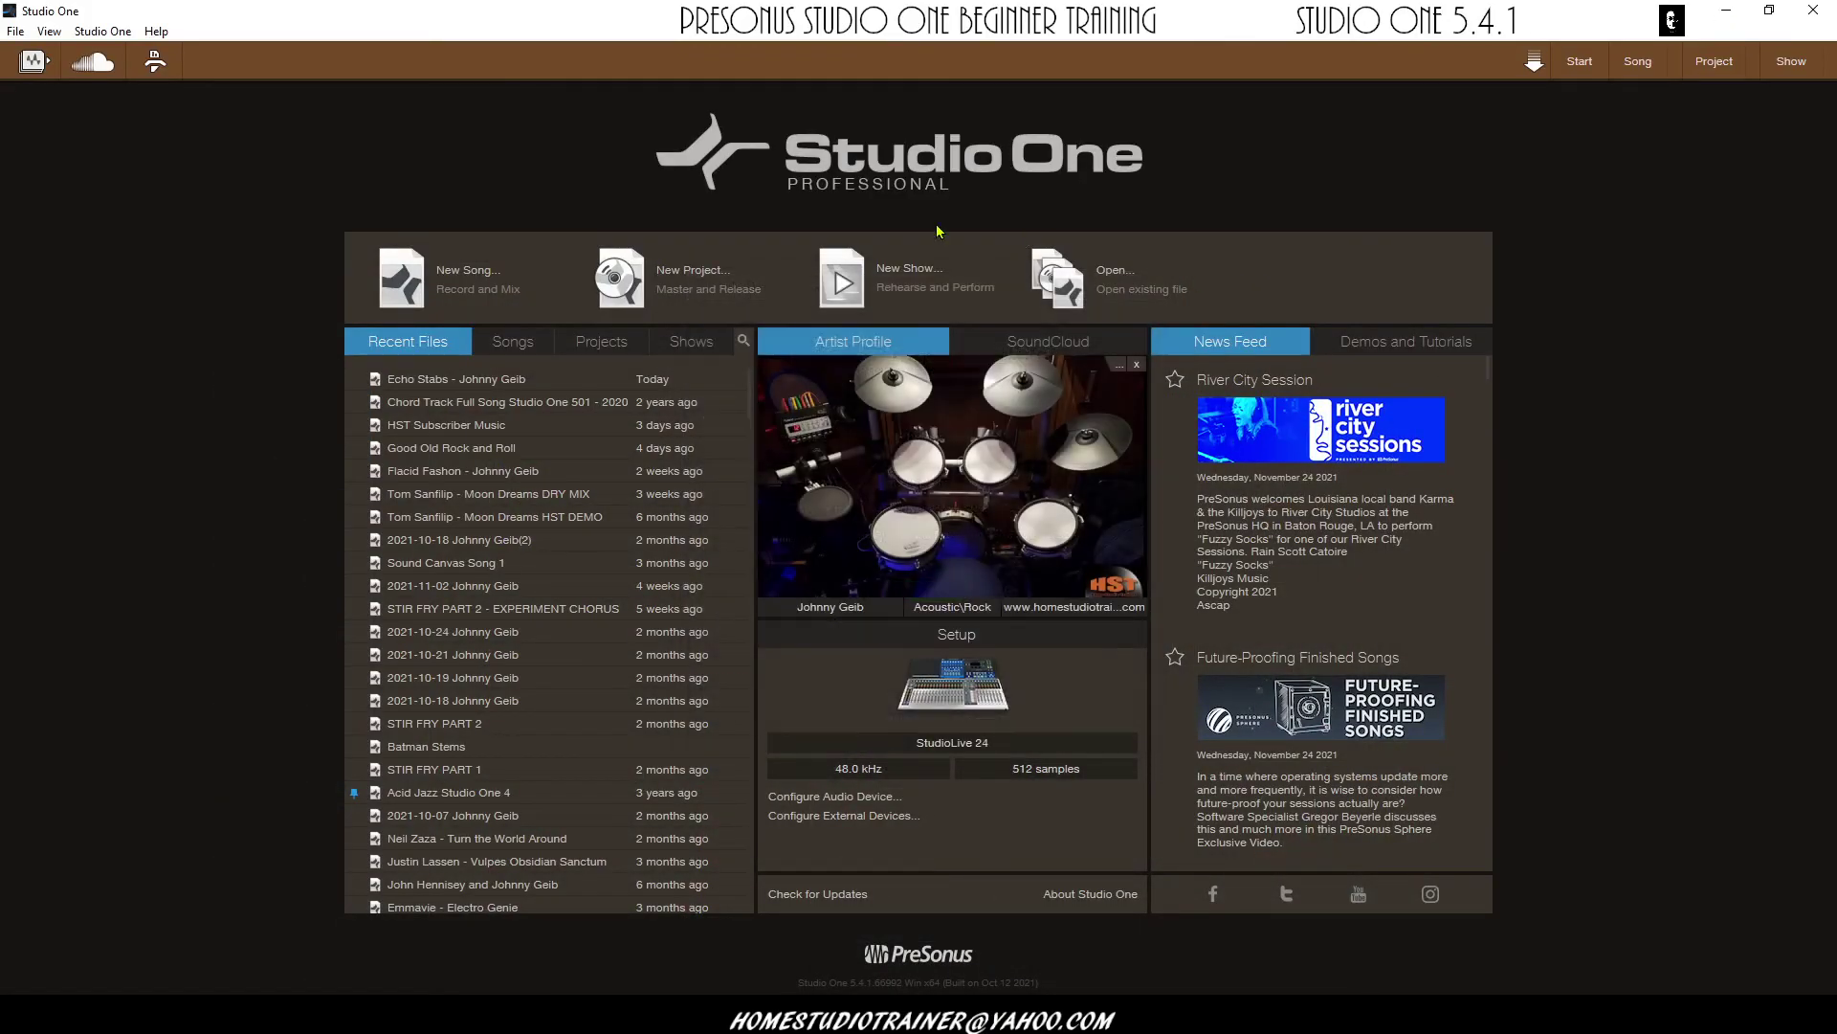
- Open Studio One Installation and examine the Presence XT Core Library packages among the instruments
{"action": "left_click", "coordinate": [103, 31]}
{"action": "left_click", "coordinate": [166, 75]}
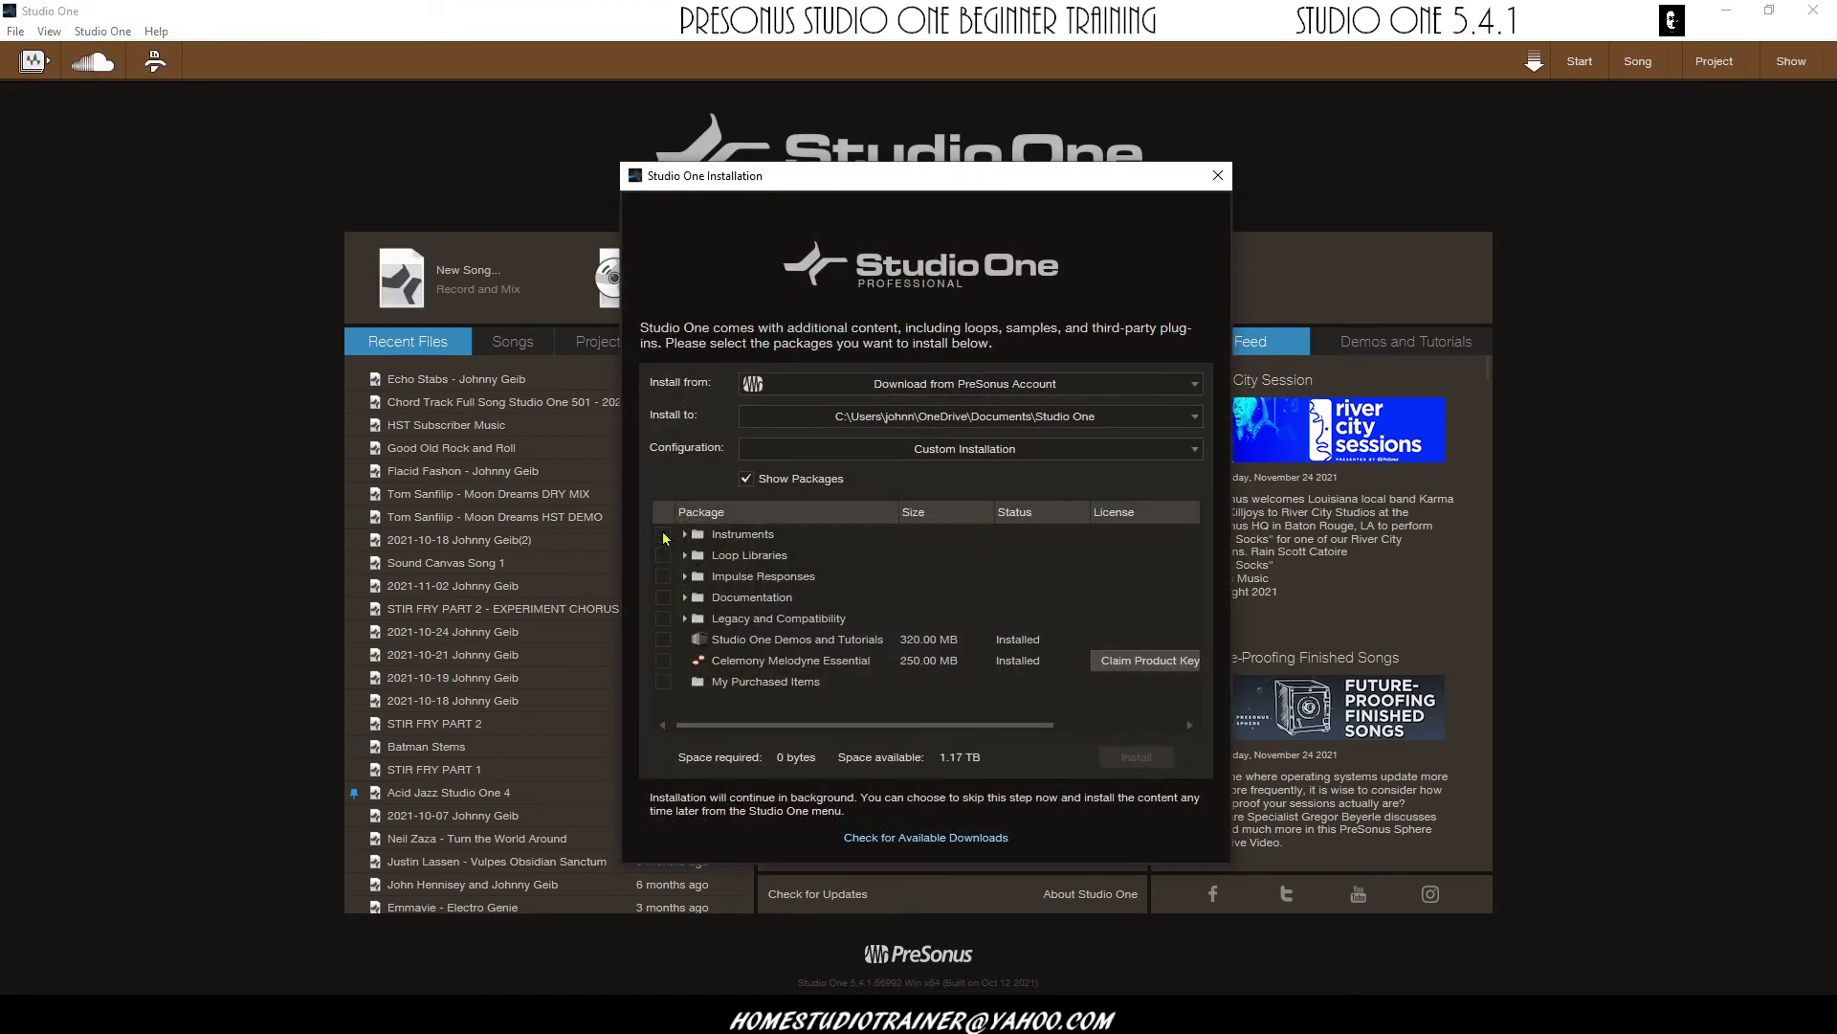
{"action": "left_click", "coordinate": [684, 534]}
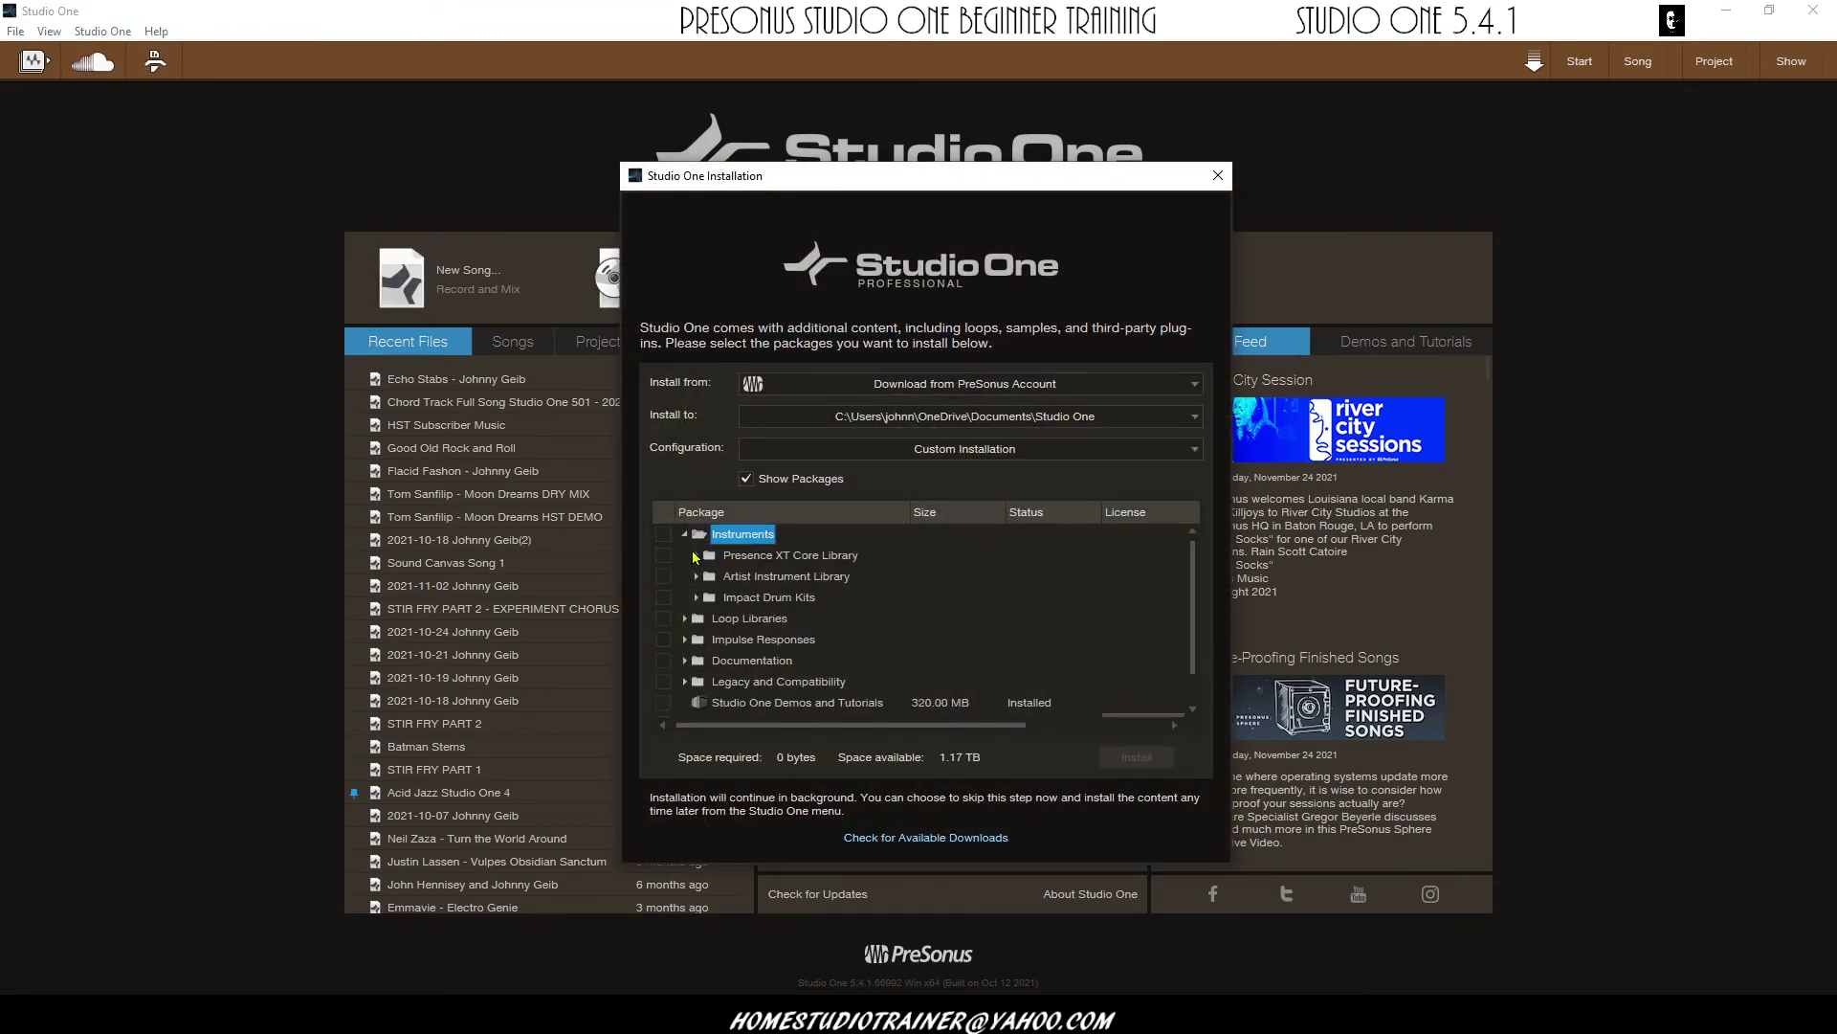
{"action": "left_click", "coordinate": [696, 555]}
{"action": "scroll", "coordinate": [855, 617], "scroll_direction": "up", "scroll_amount": 1}
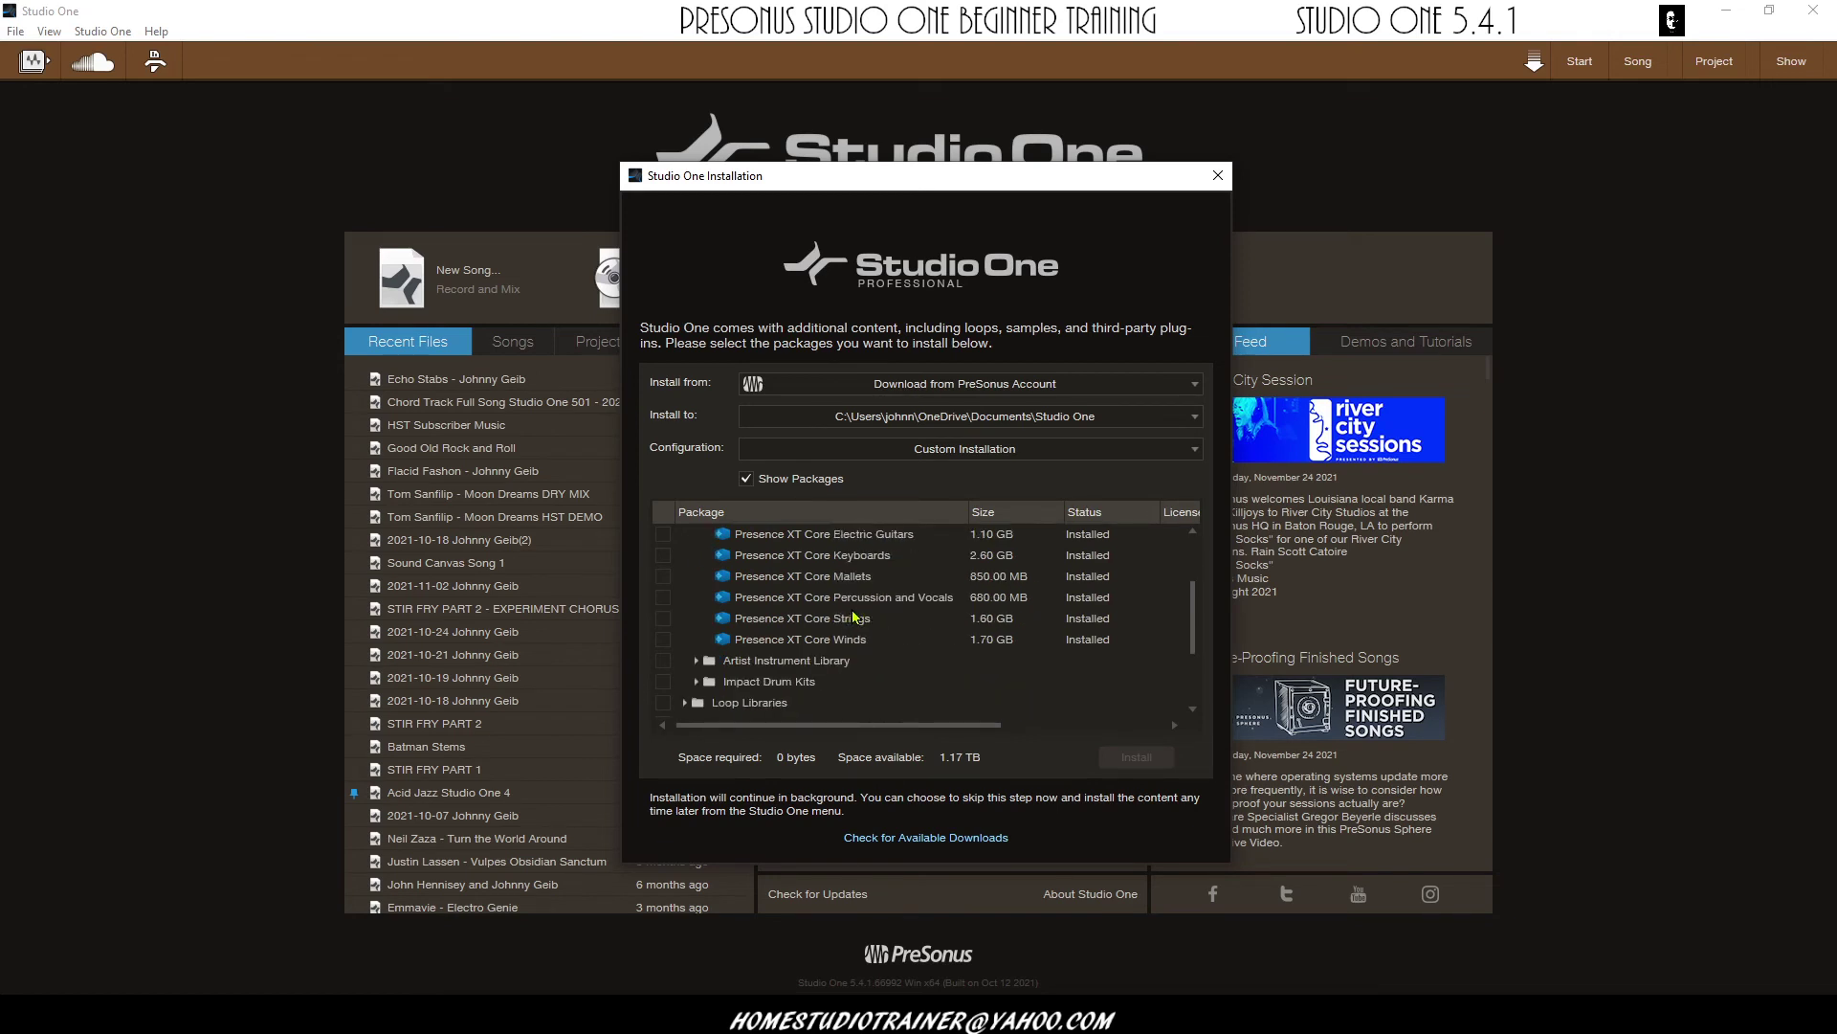
{"action": "left_click", "coordinate": [696, 555]}
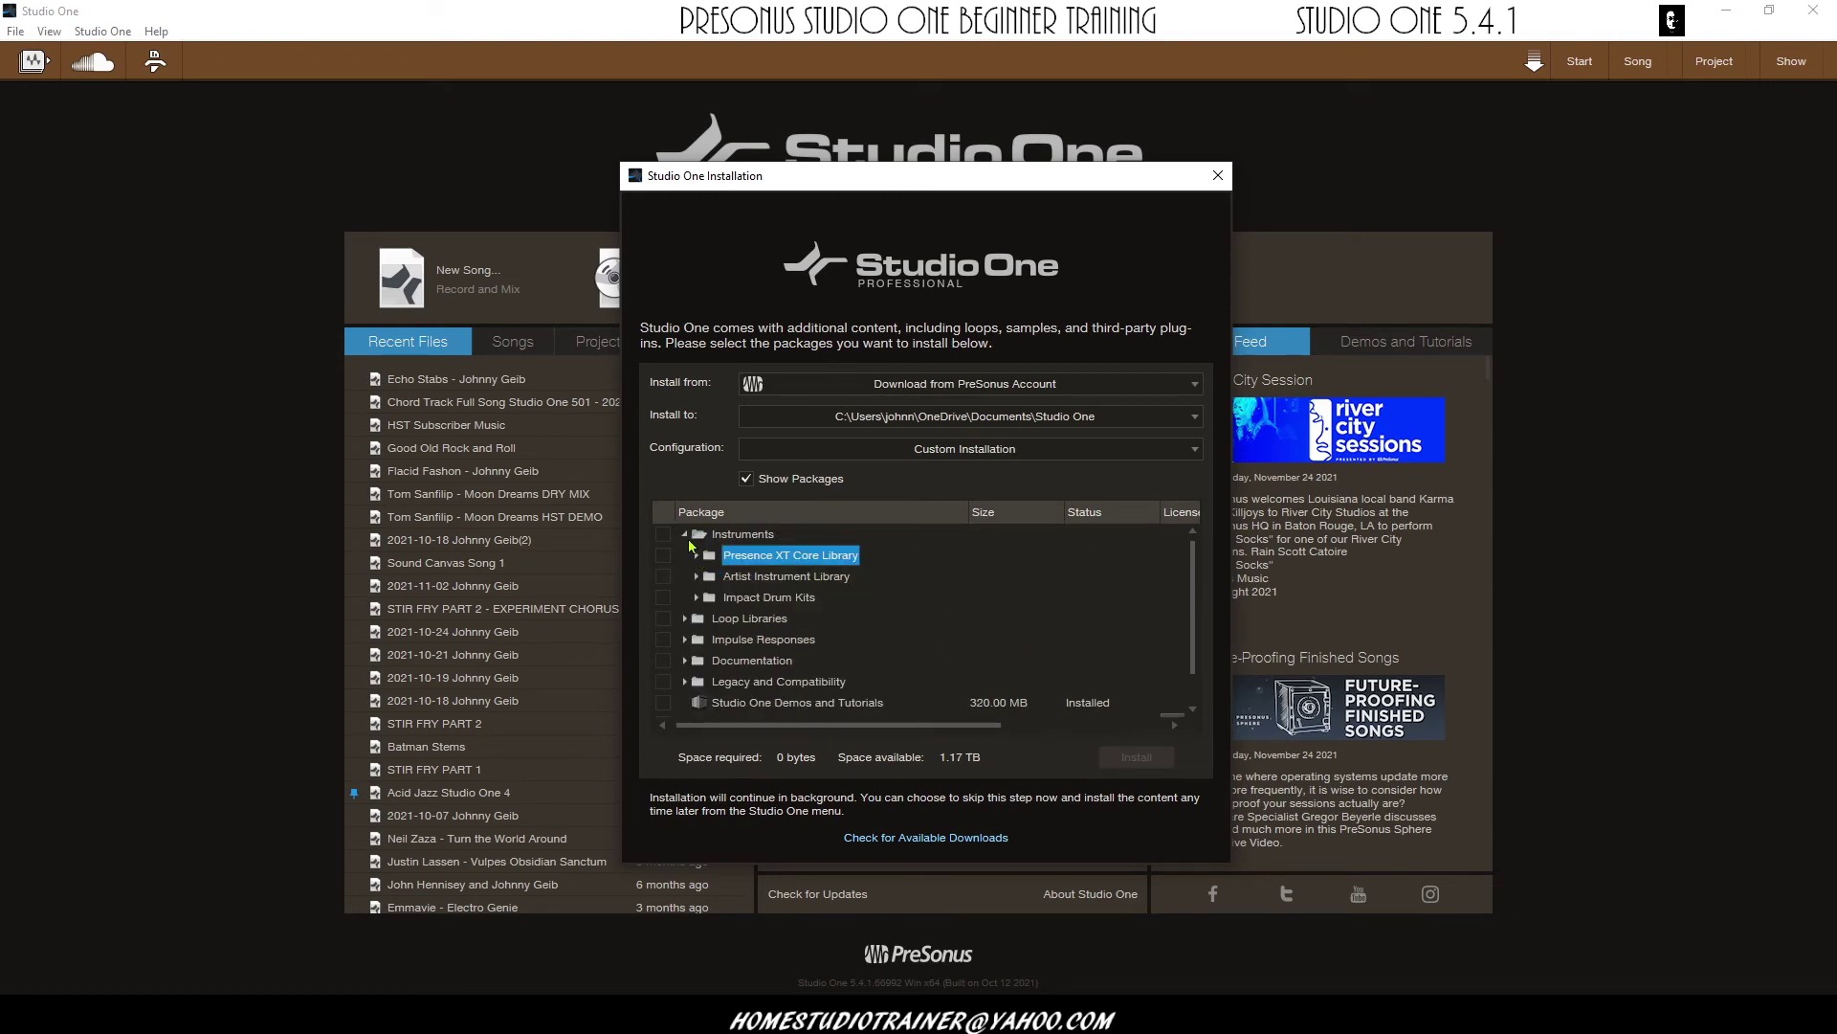
- Collapse the Instruments packages, examine the packages in Loop Libraries and collapse that folder again
{"action": "left_click", "coordinate": [684, 534]}
{"action": "left_click", "coordinate": [685, 555]}
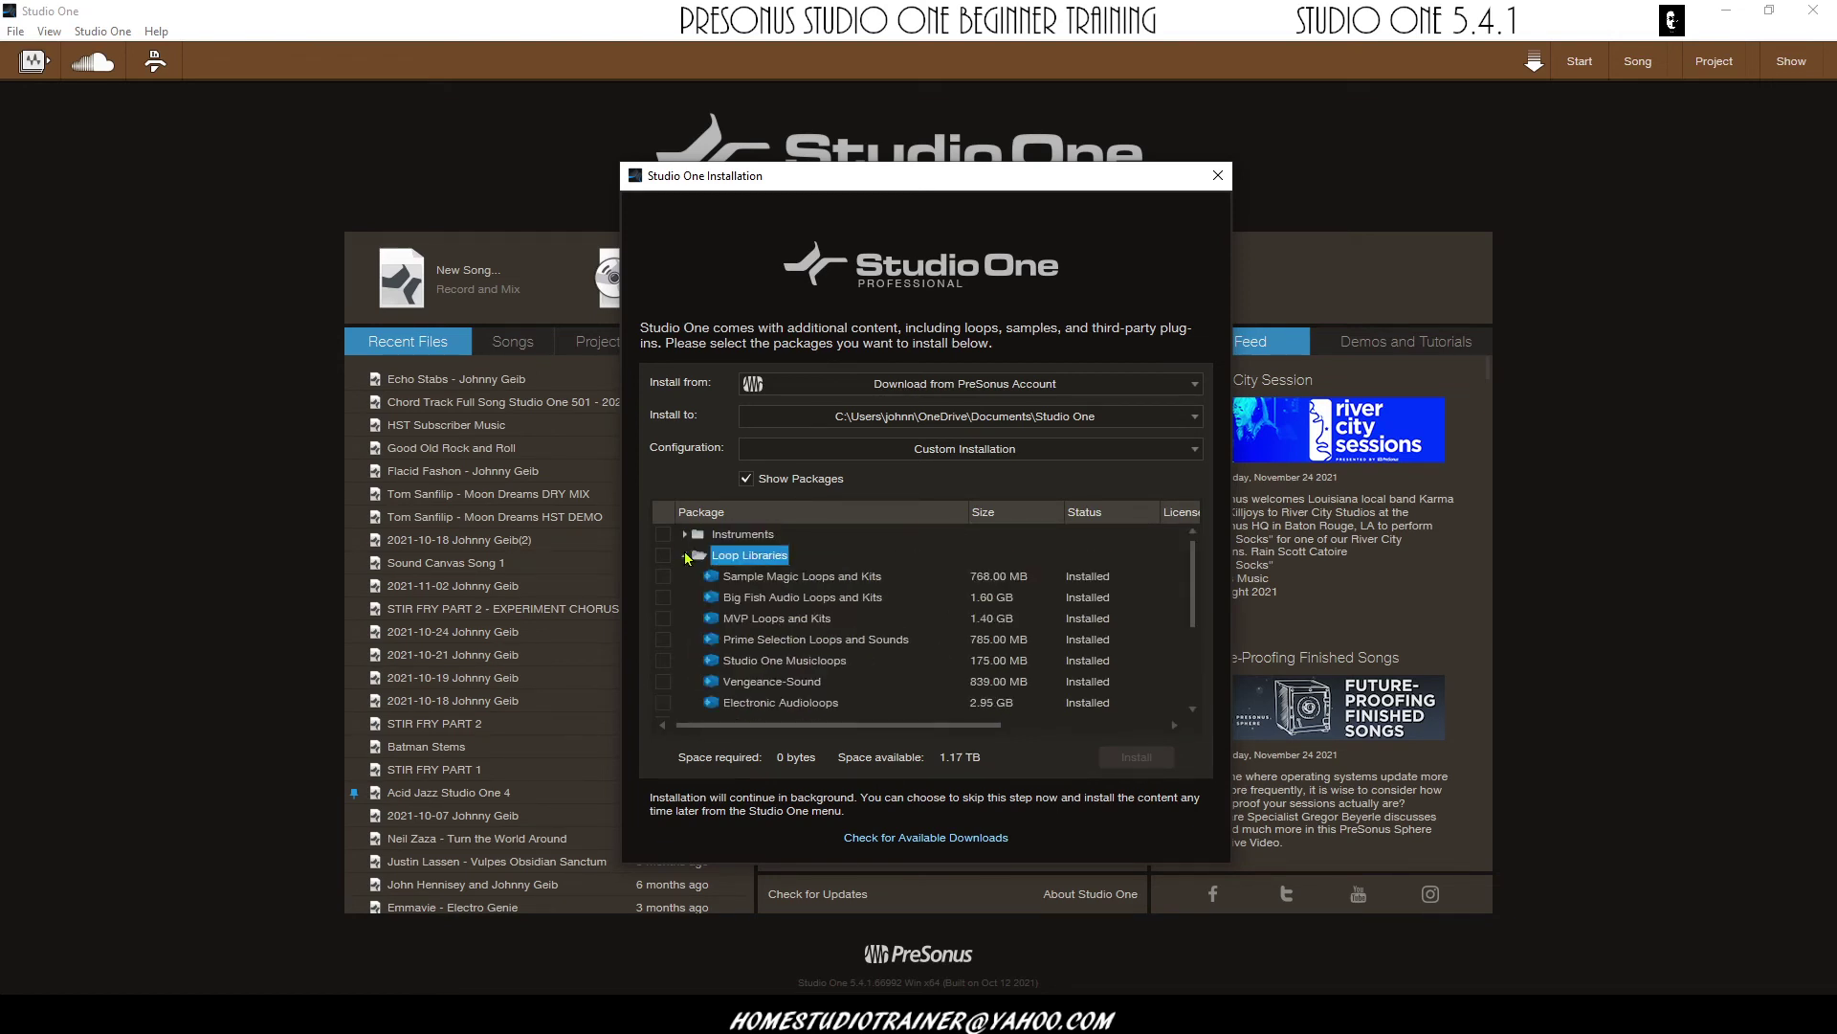
{"action": "scroll", "coordinate": [802, 587], "scroll_direction": "down", "scroll_amount": 3}
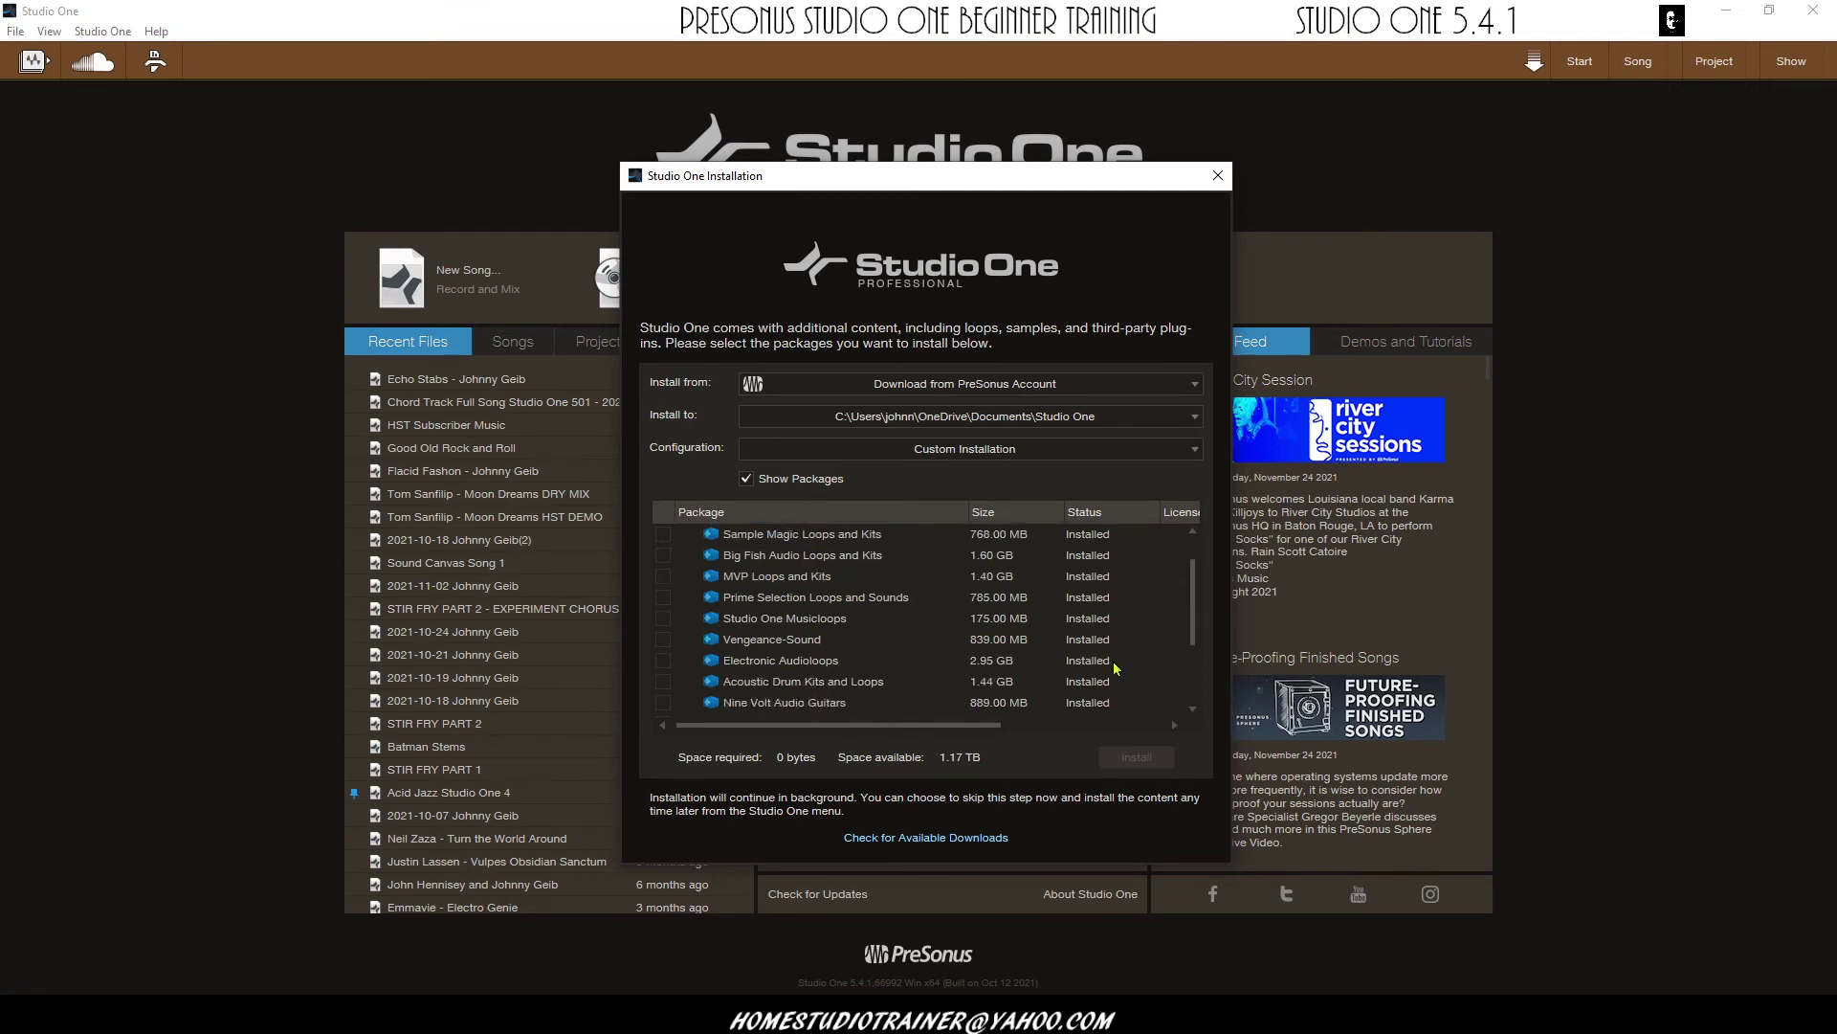
{"action": "scroll", "coordinate": [766, 574], "scroll_direction": "up", "scroll_amount": 3}
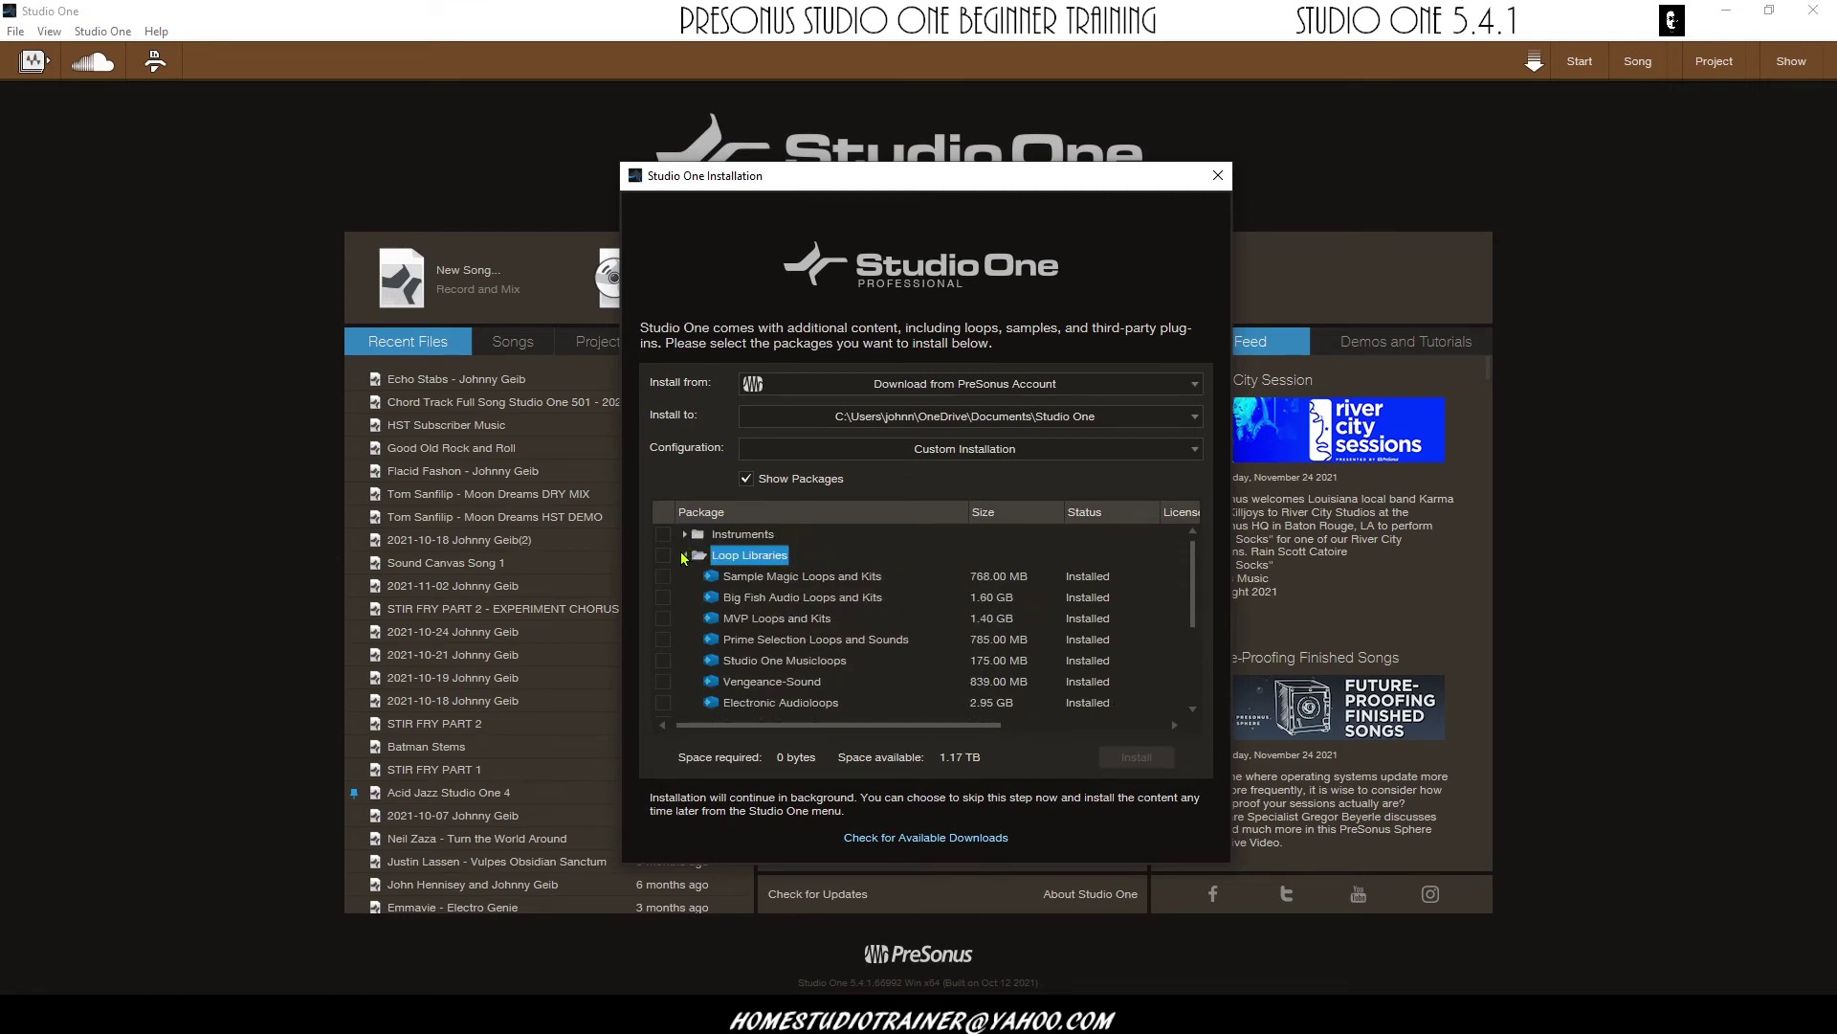
{"action": "left_click", "coordinate": [686, 555]}
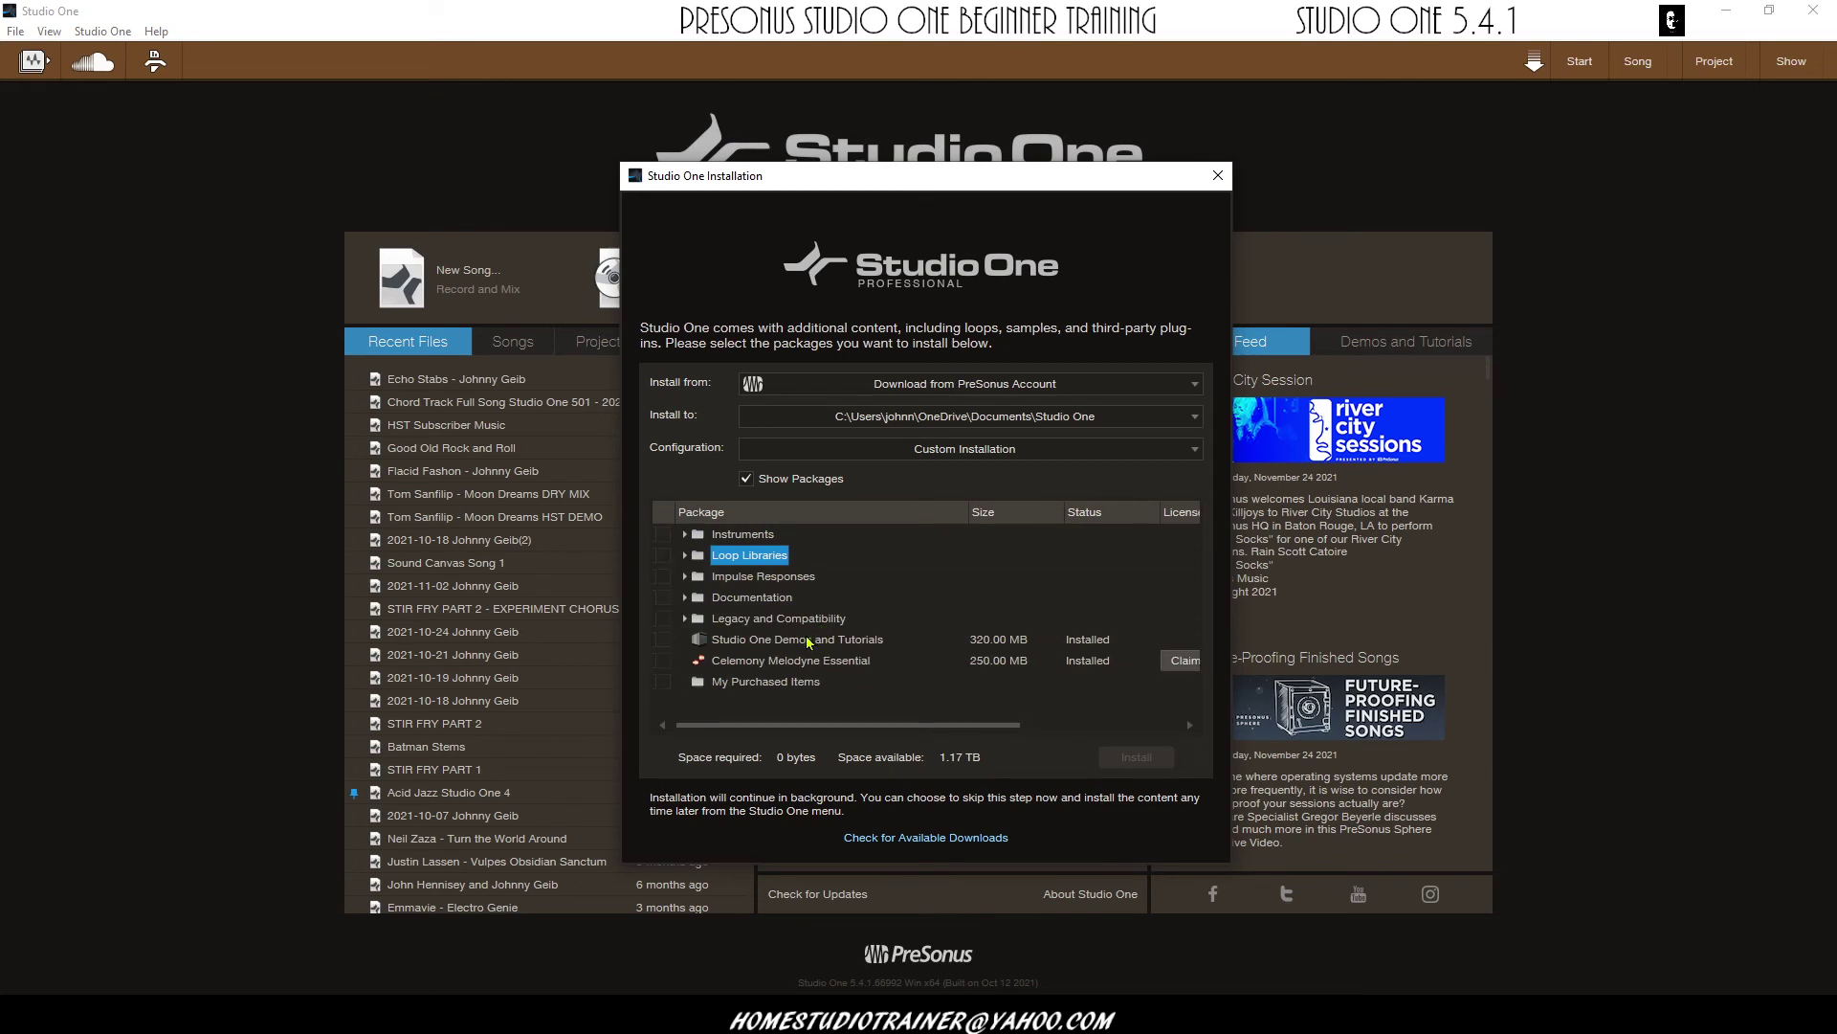
- Examine the add-ons and loop packages under My Purchased Items, and close the Studio One Installation dialog
{"action": "left_click", "coordinate": [711, 684]}
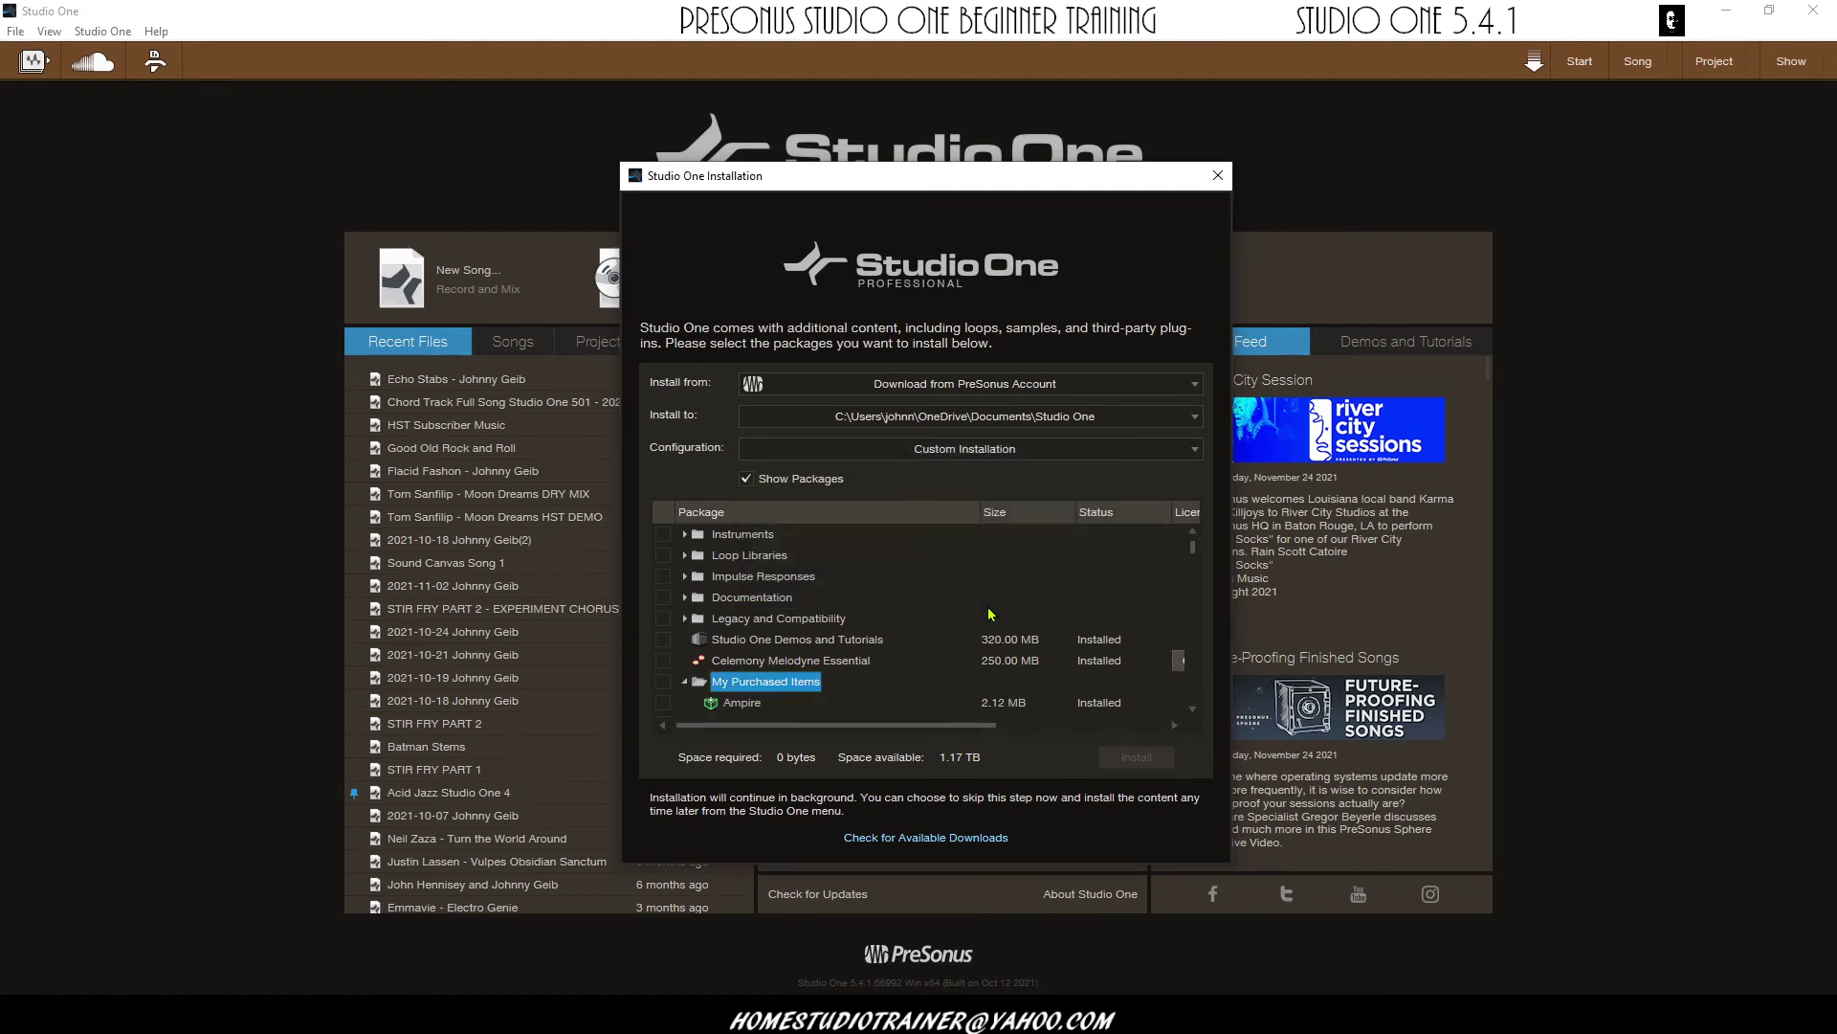
{"action": "scroll", "coordinate": [990, 614], "scroll_direction": "down", "scroll_amount": 10}
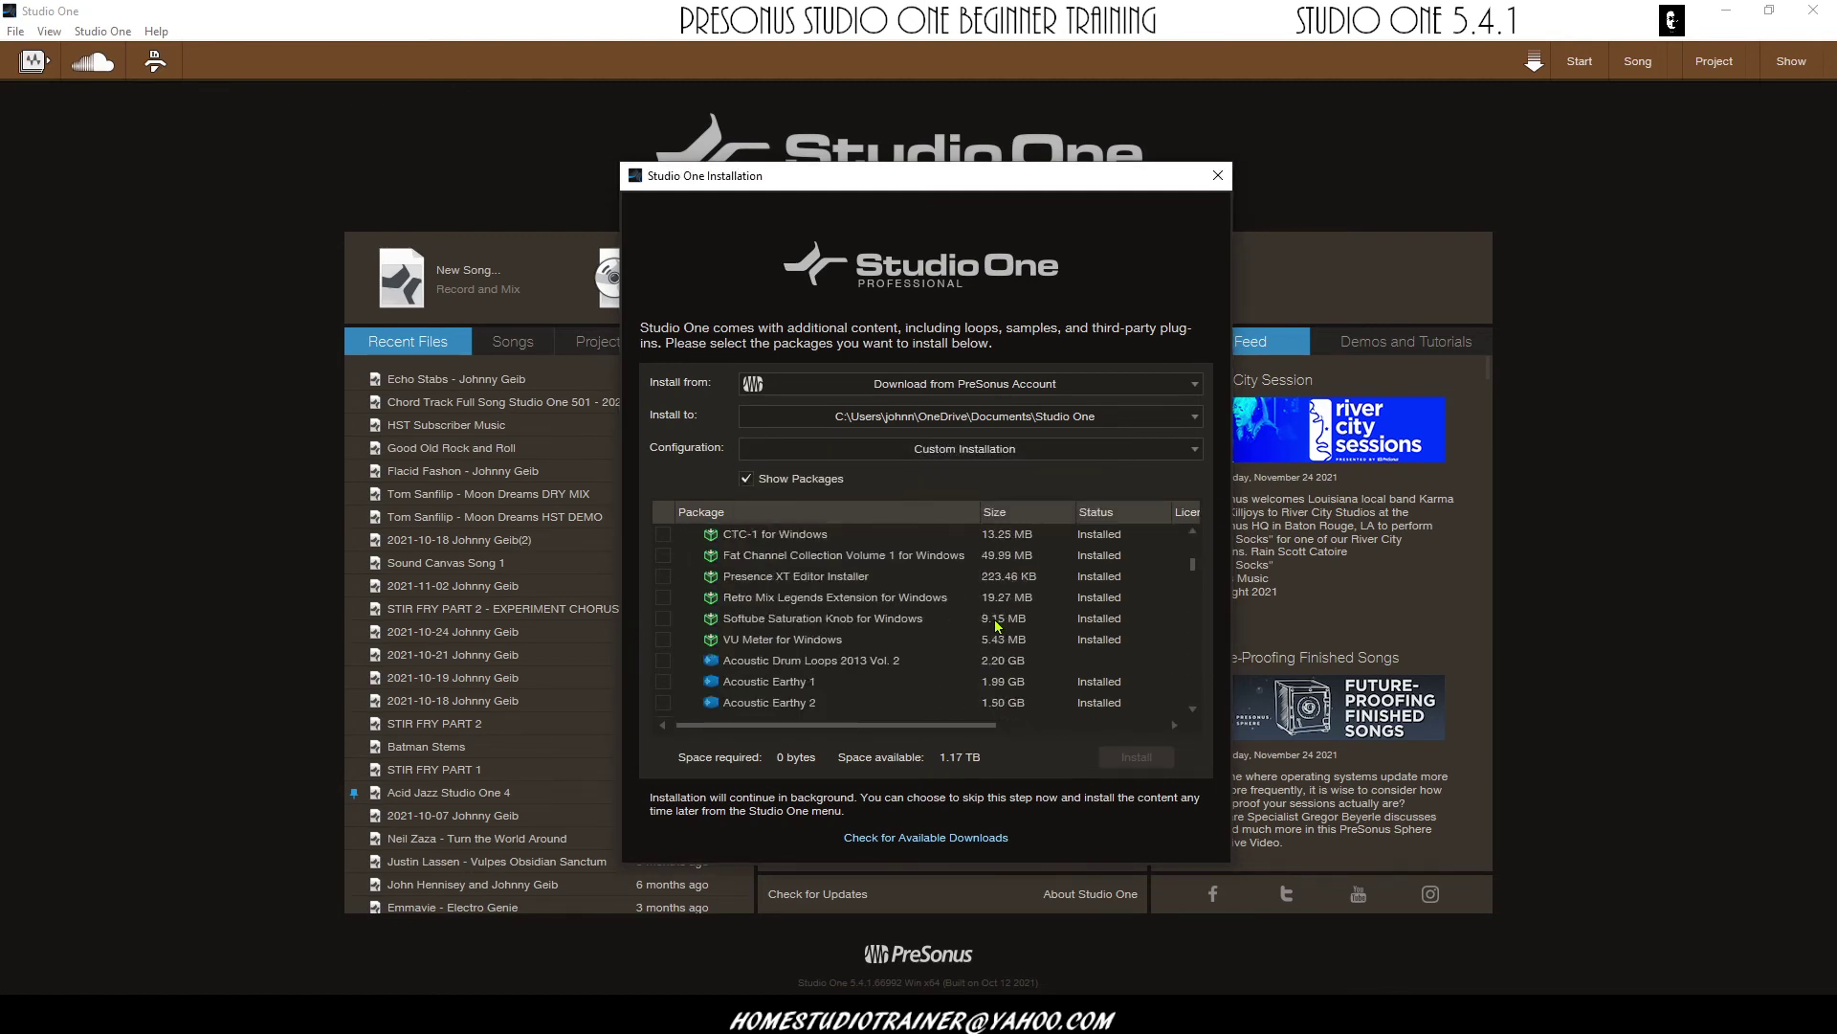
{"action": "scroll", "coordinate": [995, 626], "scroll_direction": "down", "scroll_amount": 2}
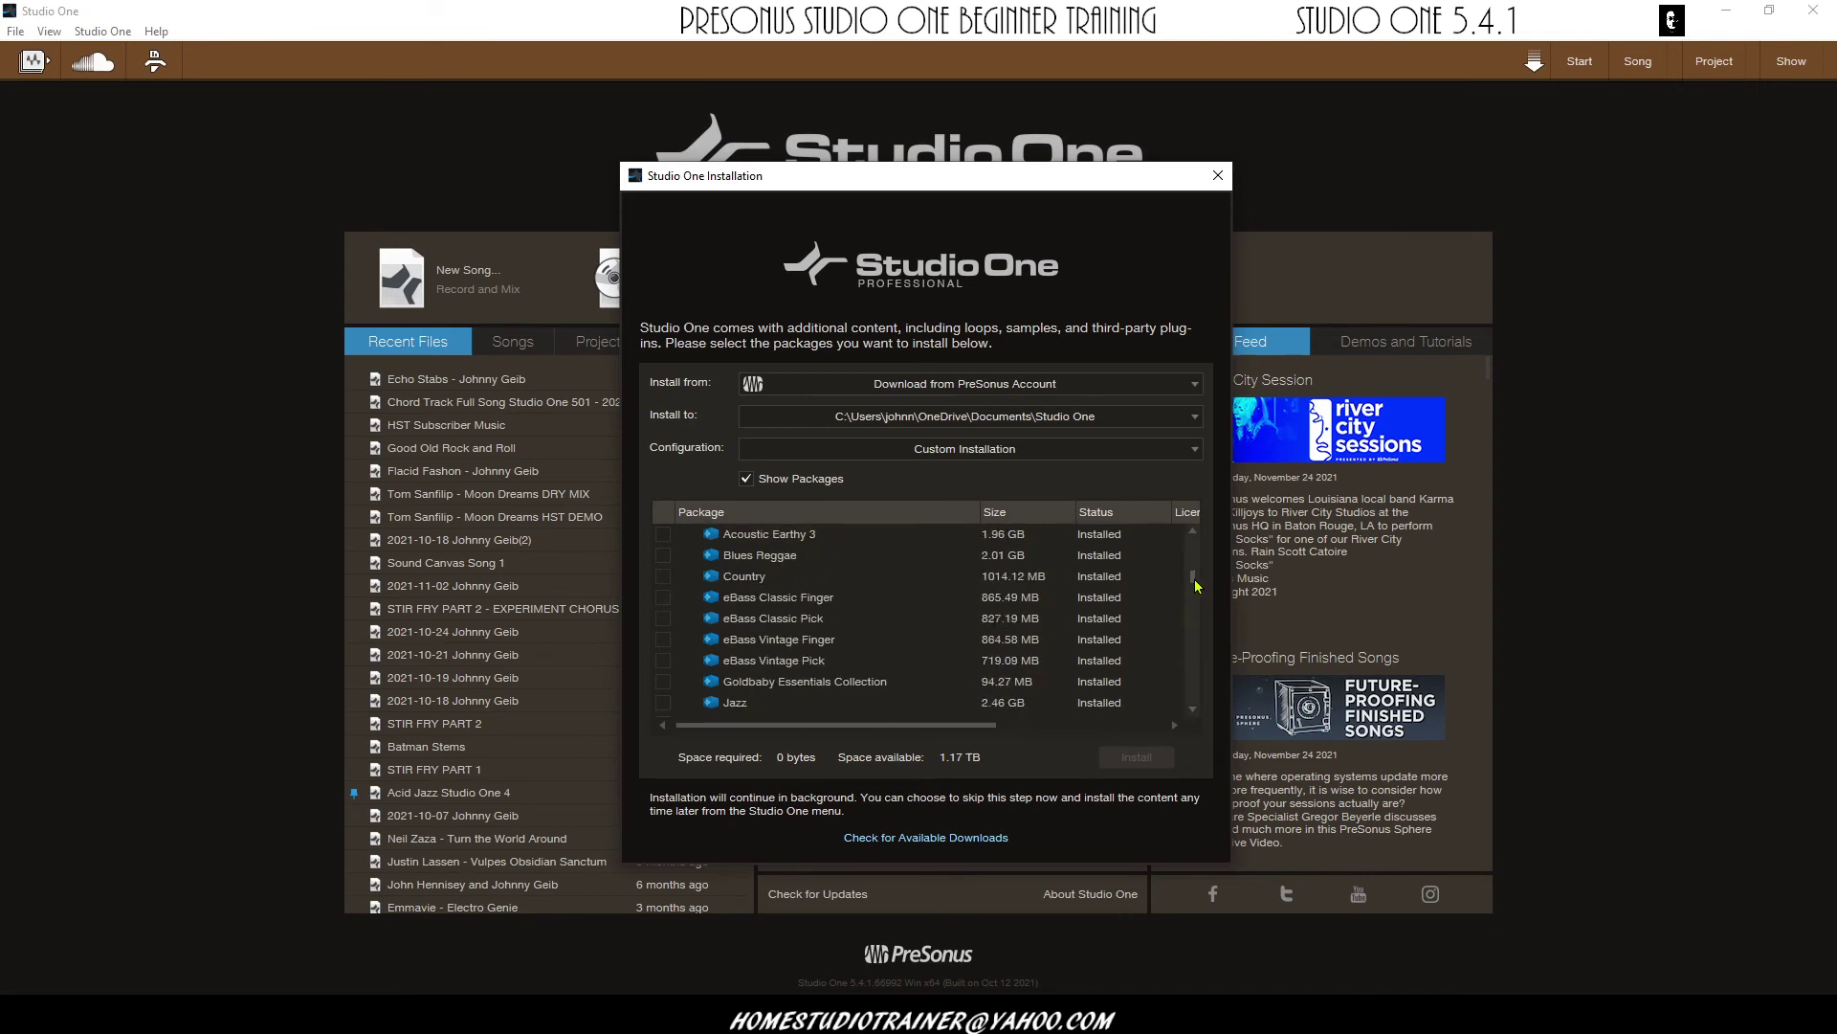
{"action": "scroll", "coordinate": [1194, 588], "scroll_direction": "down", "scroll_amount": 3}
{"action": "mouse_move", "coordinate": [1196, 591]}
{"action": "left_mouse_down"}
{"action": "mouse_move", "coordinate": [1202, 701]}
{"action": "mouse_move", "coordinate": [1179, 578]}
{"action": "left_mouse_up"}
{"action": "scroll", "coordinate": [1185, 570], "scroll_direction": "up", "scroll_amount": 5}
{"action": "scroll", "coordinate": [1187, 574], "scroll_direction": "down", "scroll_amount": 12}
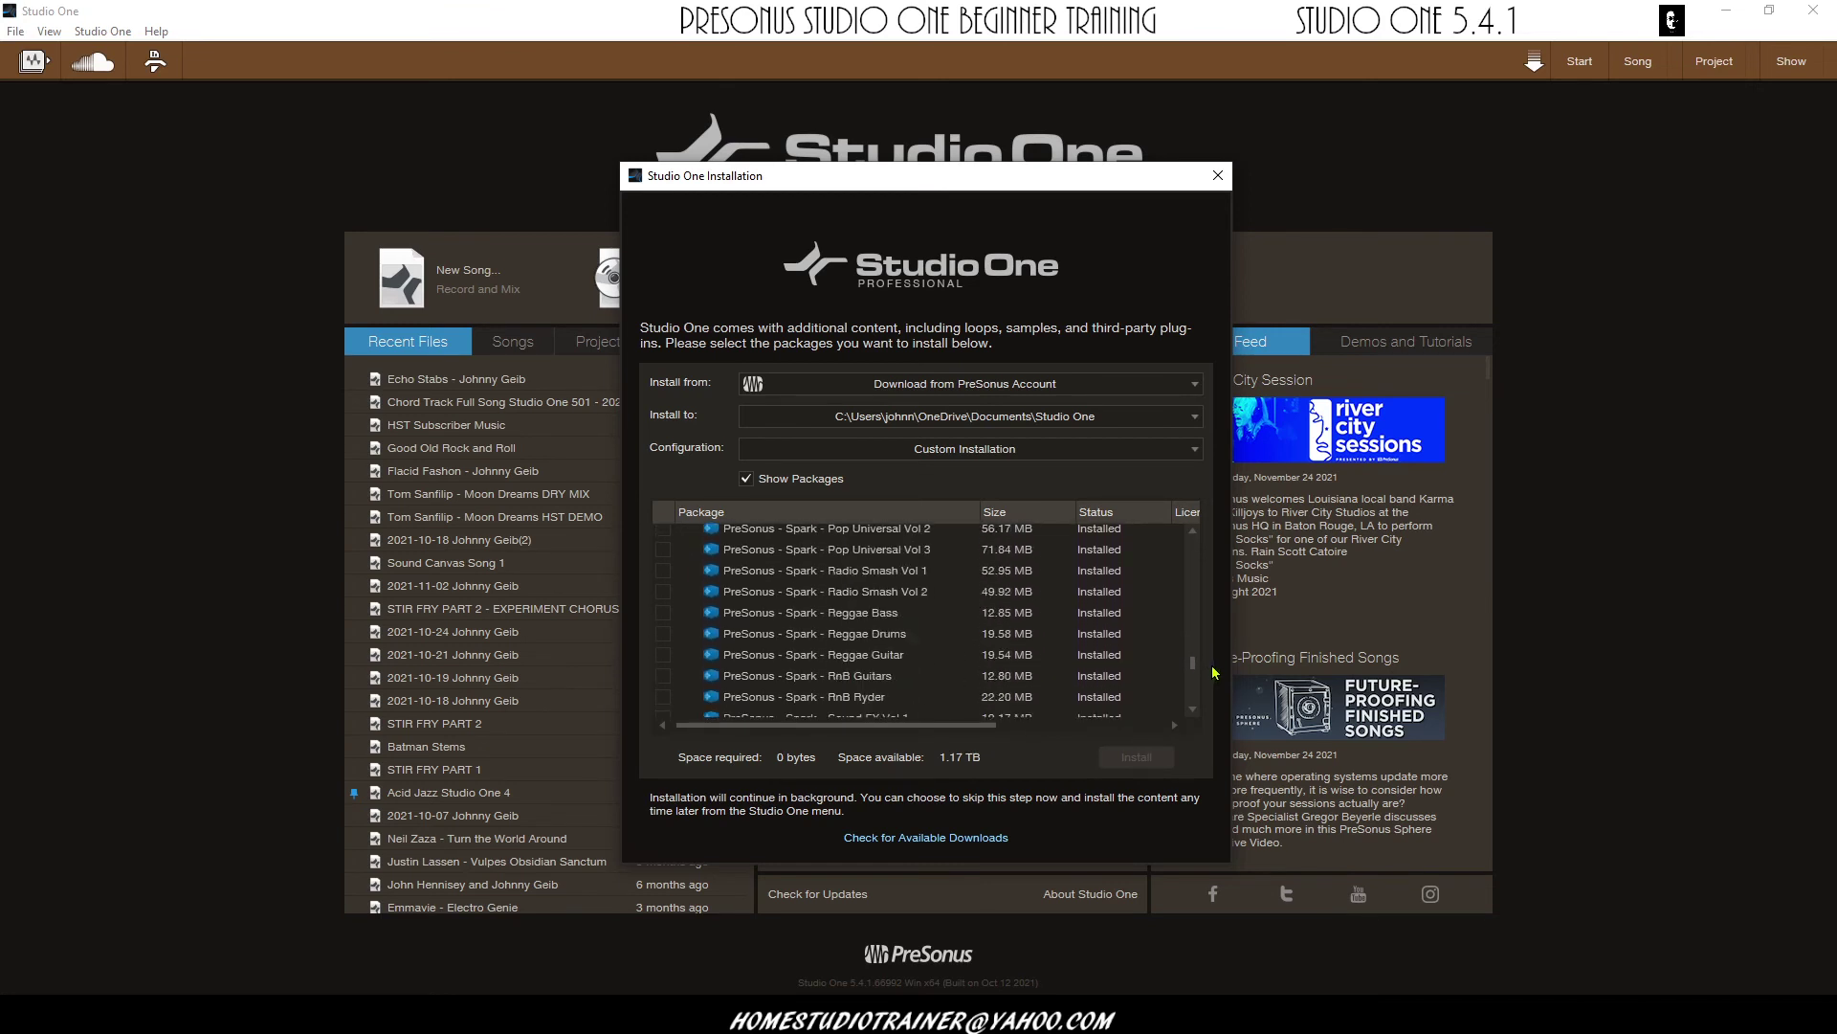
{"action": "scroll", "coordinate": [1191, 582], "scroll_direction": "up", "scroll_amount": 10}
{"action": "scroll", "coordinate": [1191, 583], "scroll_direction": "up", "scroll_amount": 8}
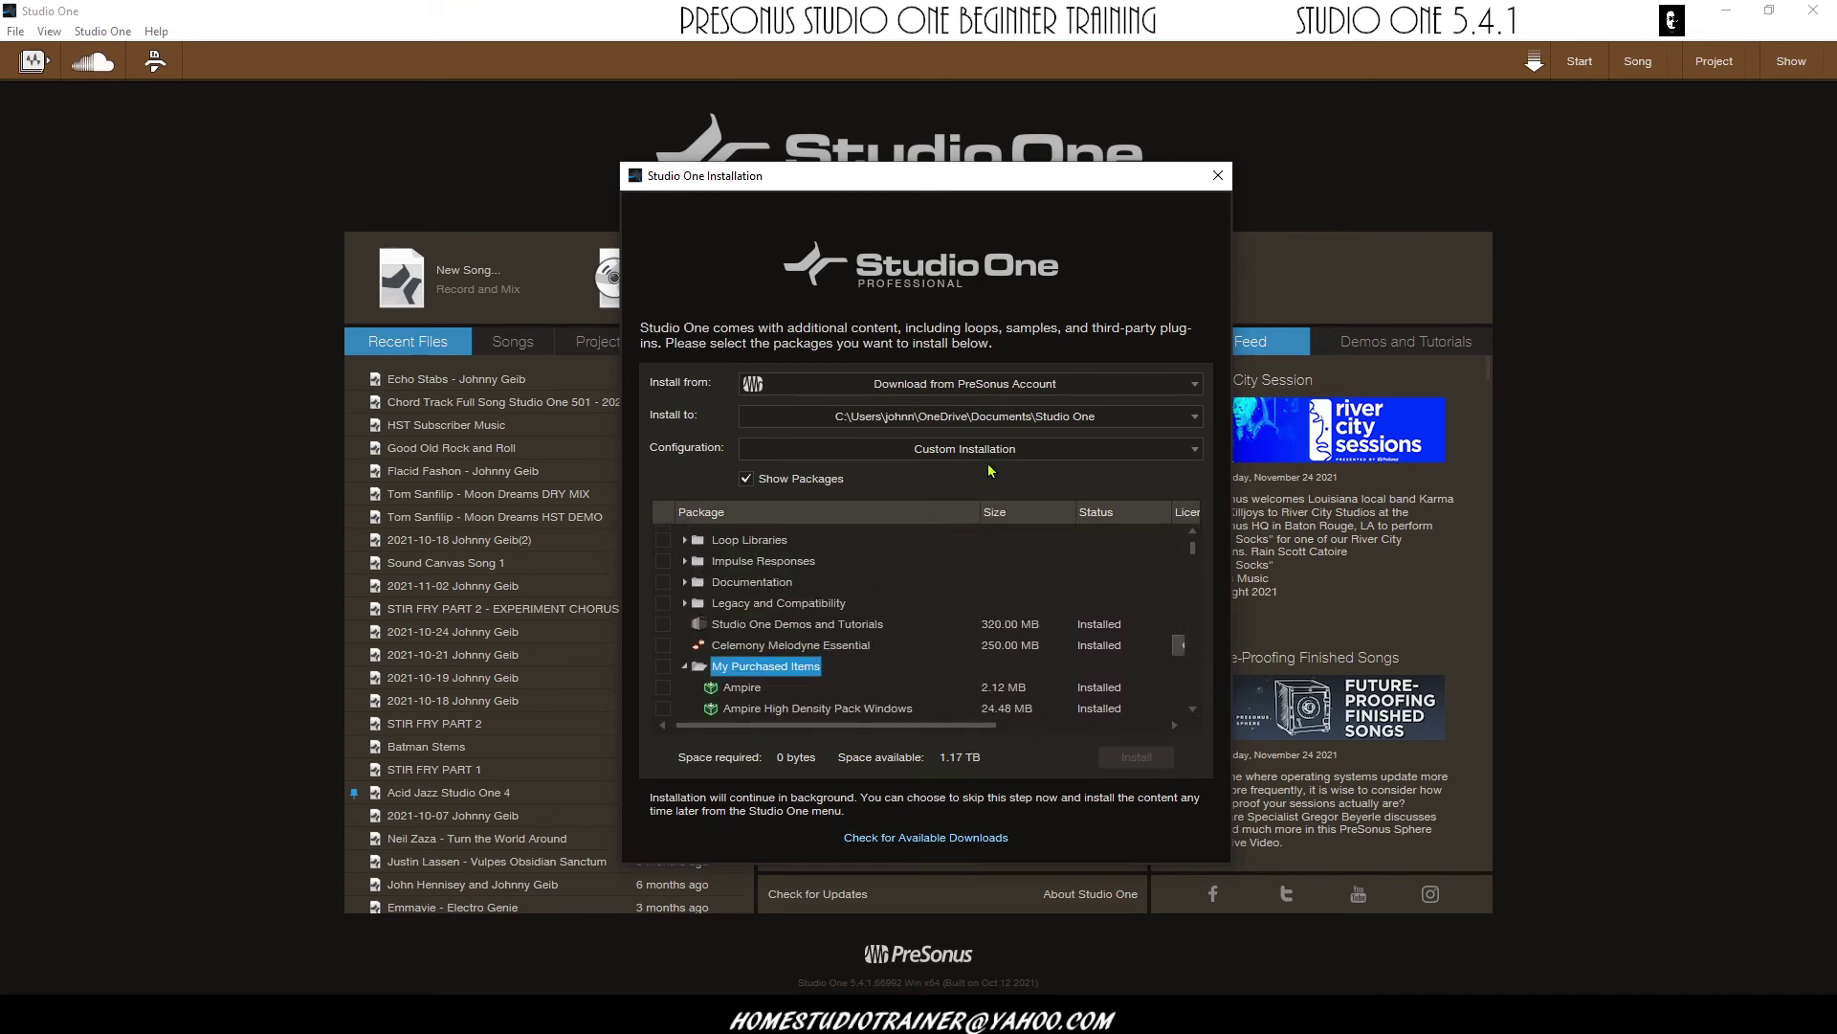
{"action": "left_click", "coordinate": [1218, 175]}
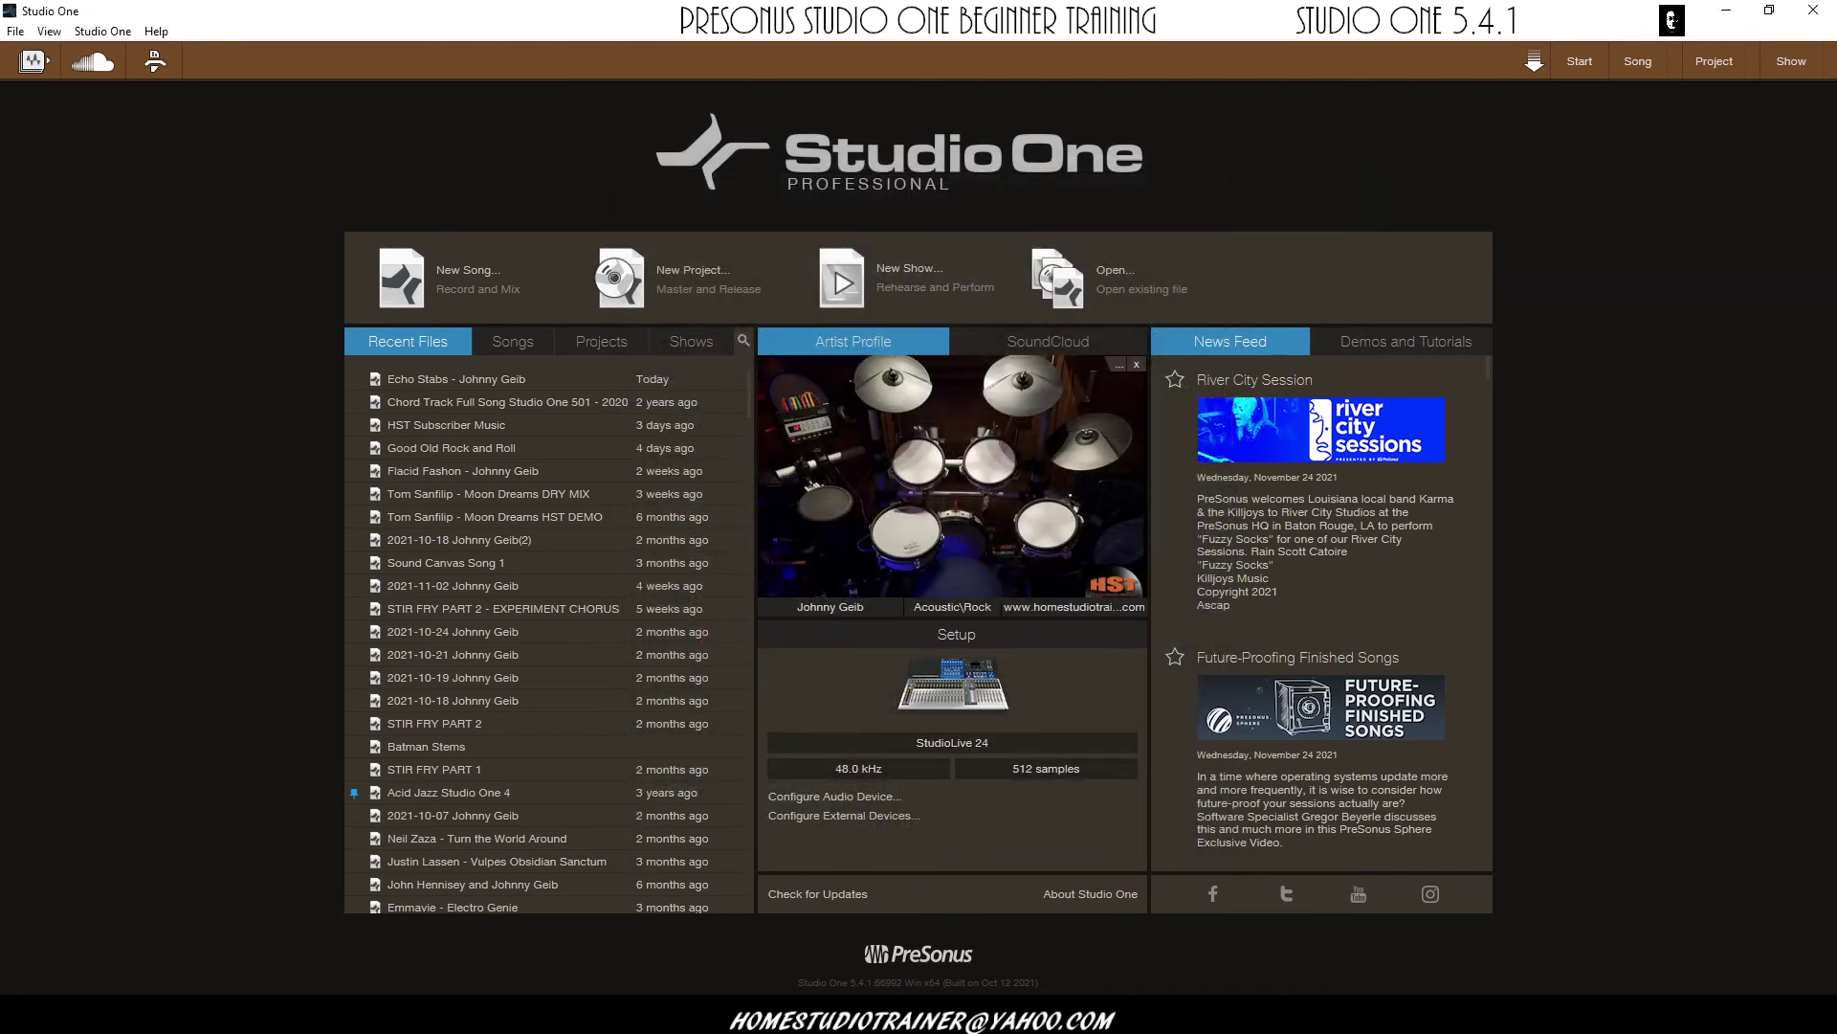
- Switch to Chrome to look over the PreSonus Sphere products page, and return to the Studio One start page
{"action": "mouse_move", "coordinate": [631, 1019]}
{"action": "left_click", "coordinate": [718, 930]}
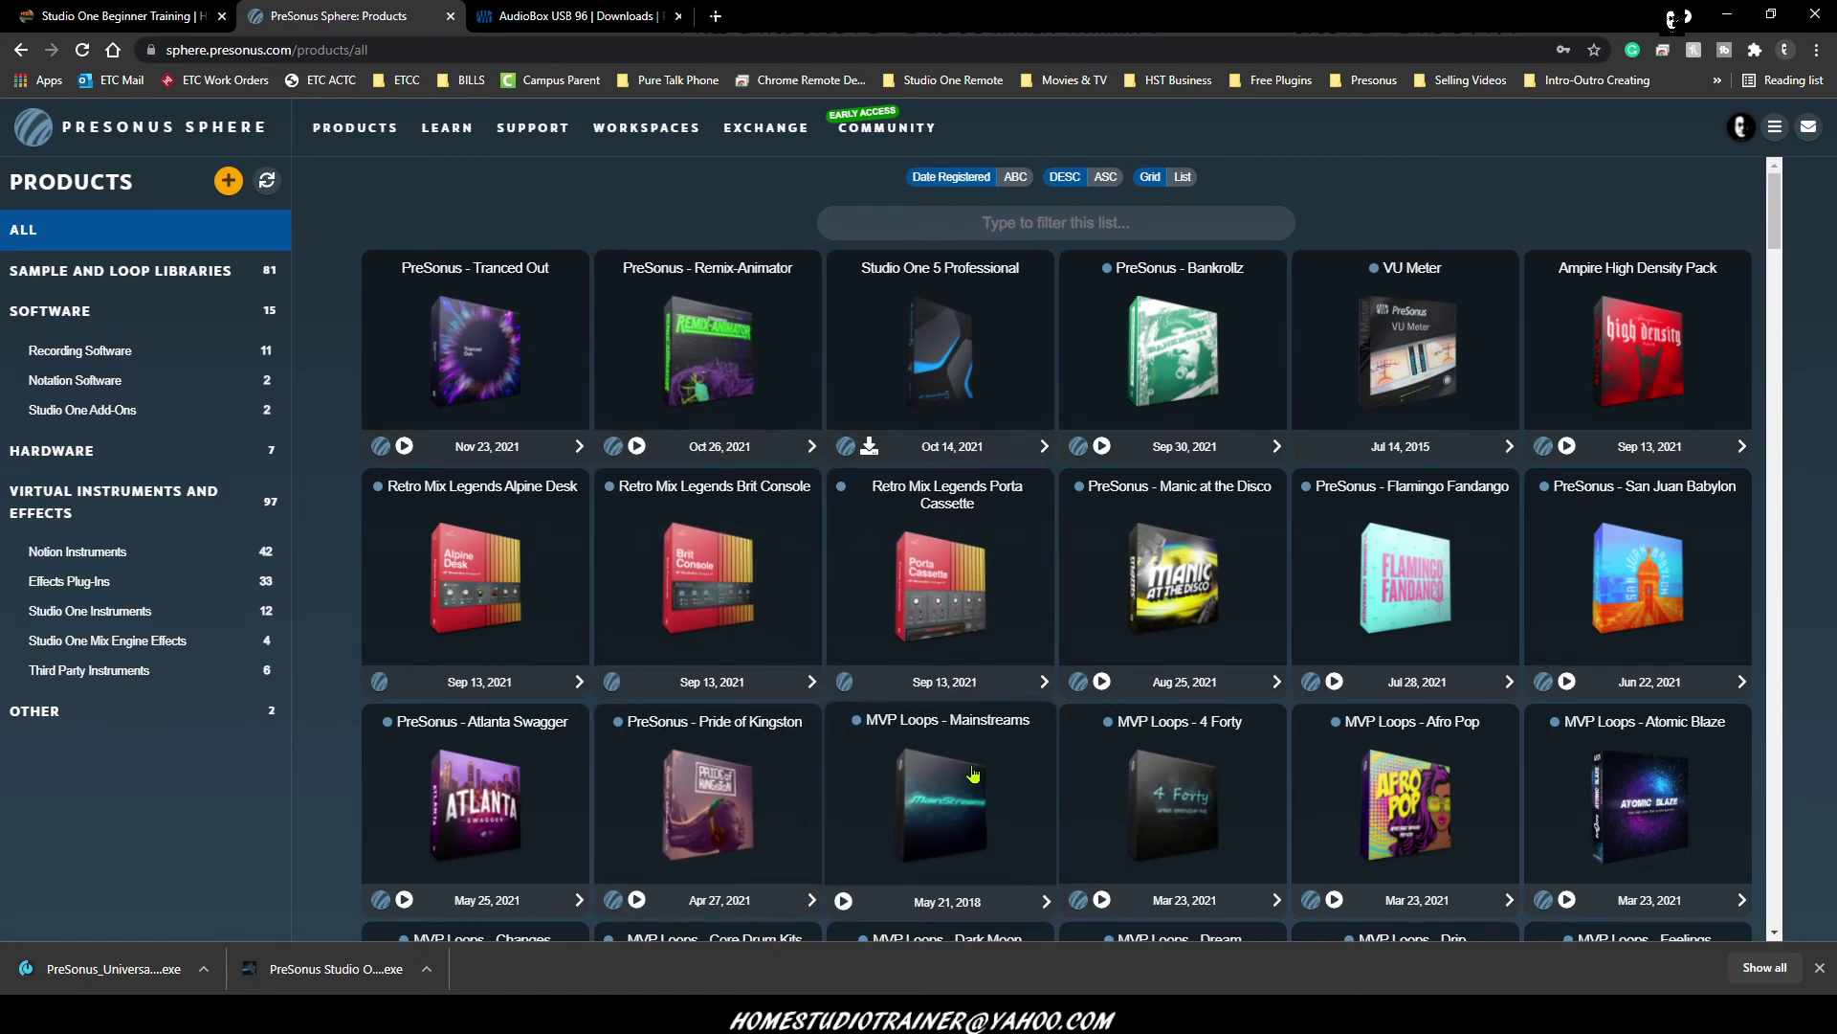
{"action": "scroll", "coordinate": [973, 773], "scroll_direction": "down", "scroll_amount": 5}
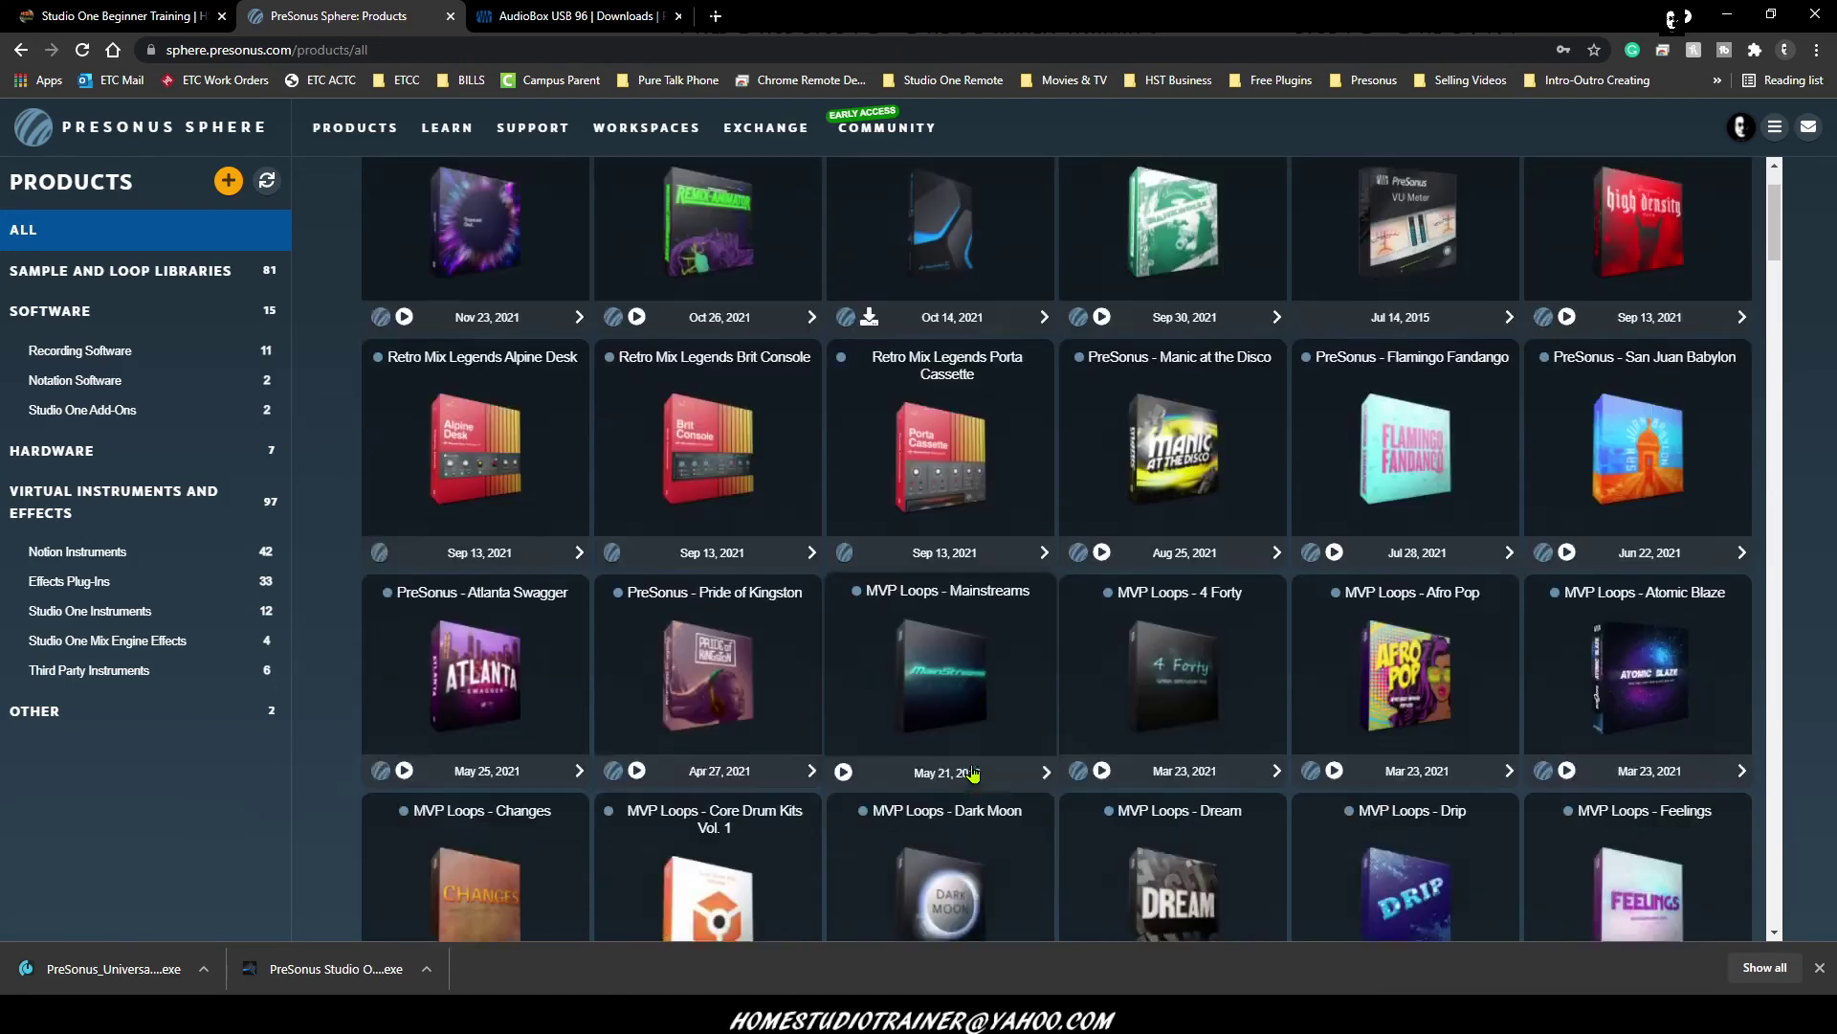
{"action": "scroll", "coordinate": [973, 773], "scroll_direction": "up", "scroll_amount": 5}
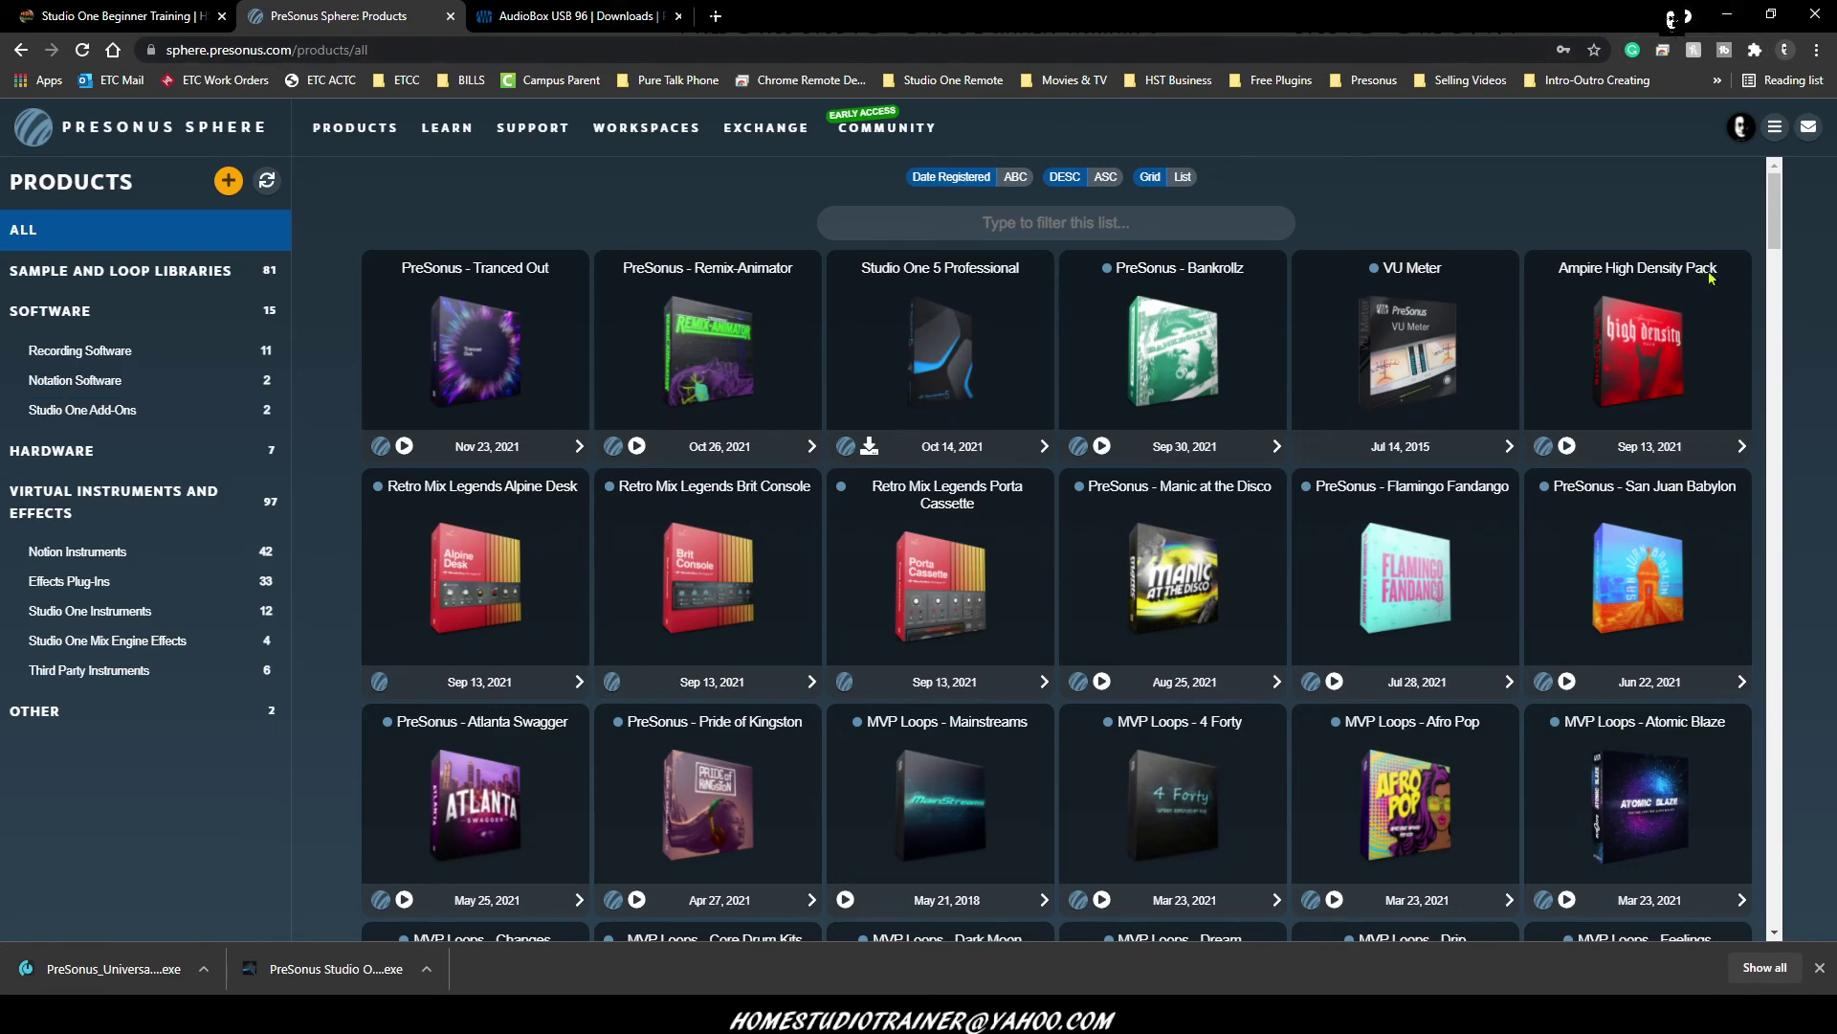
{"action": "left_click", "coordinate": [1177, 933]}
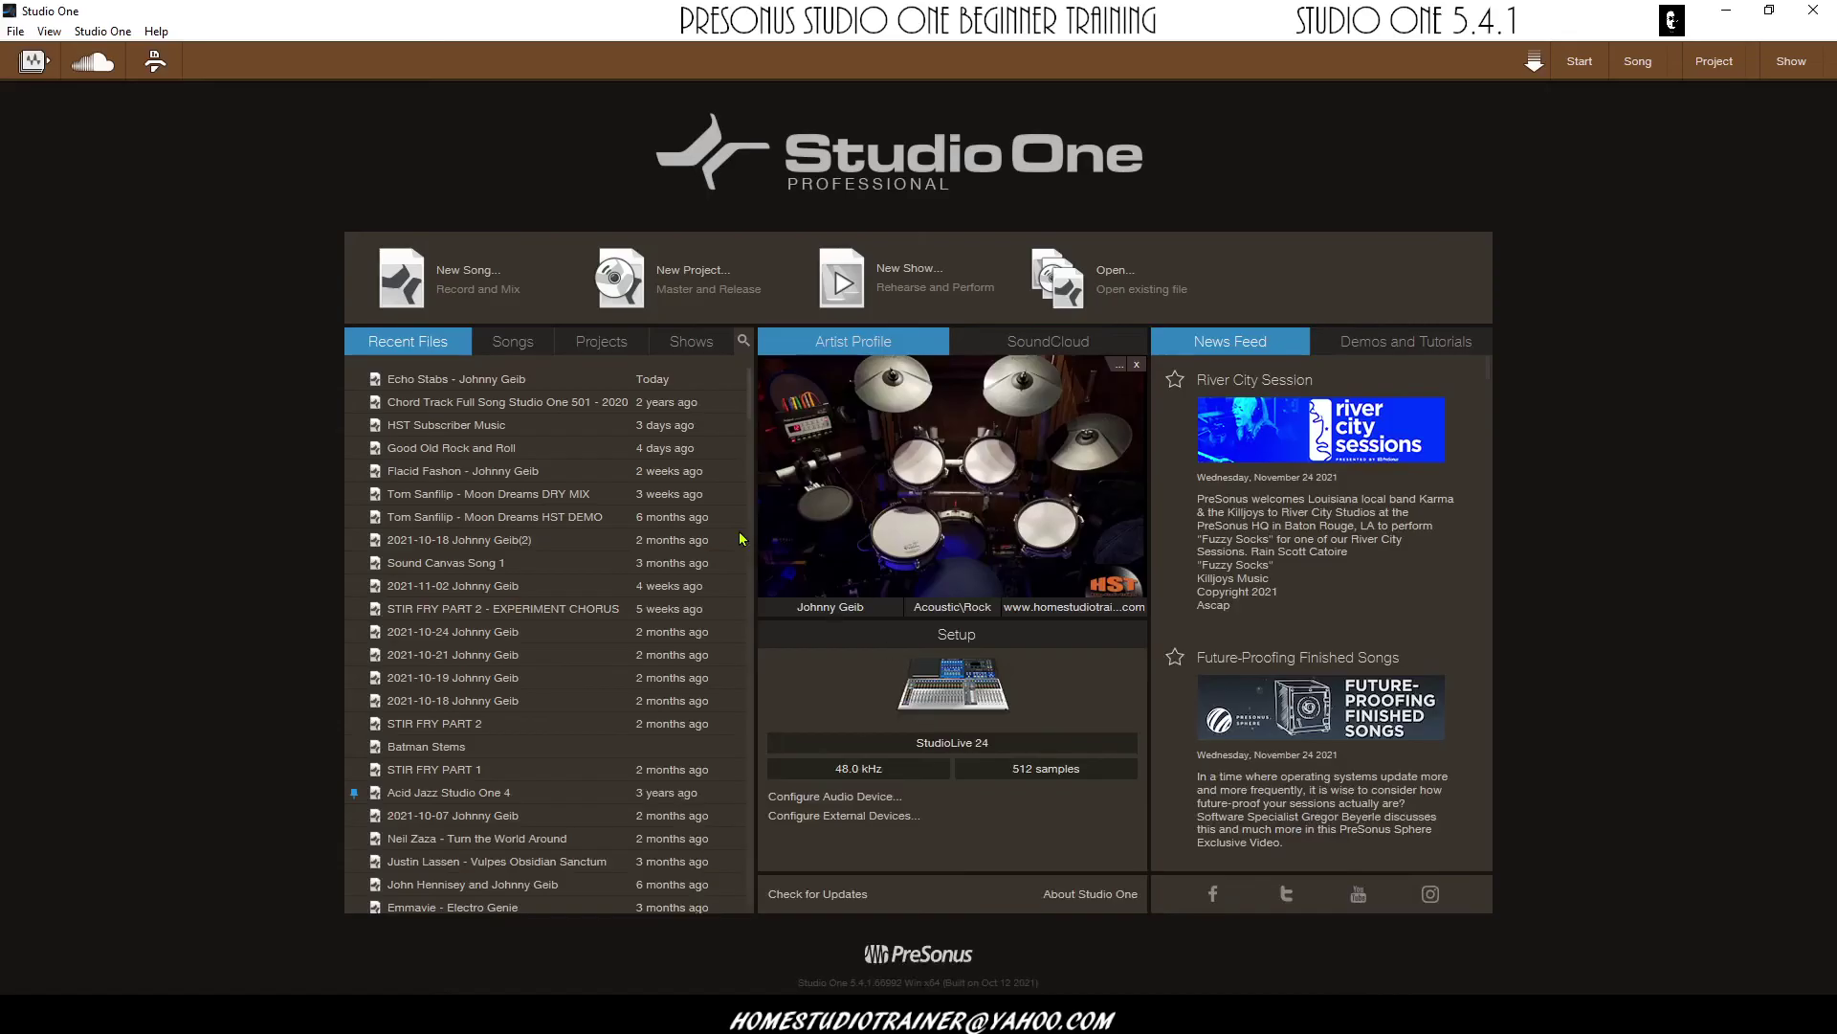